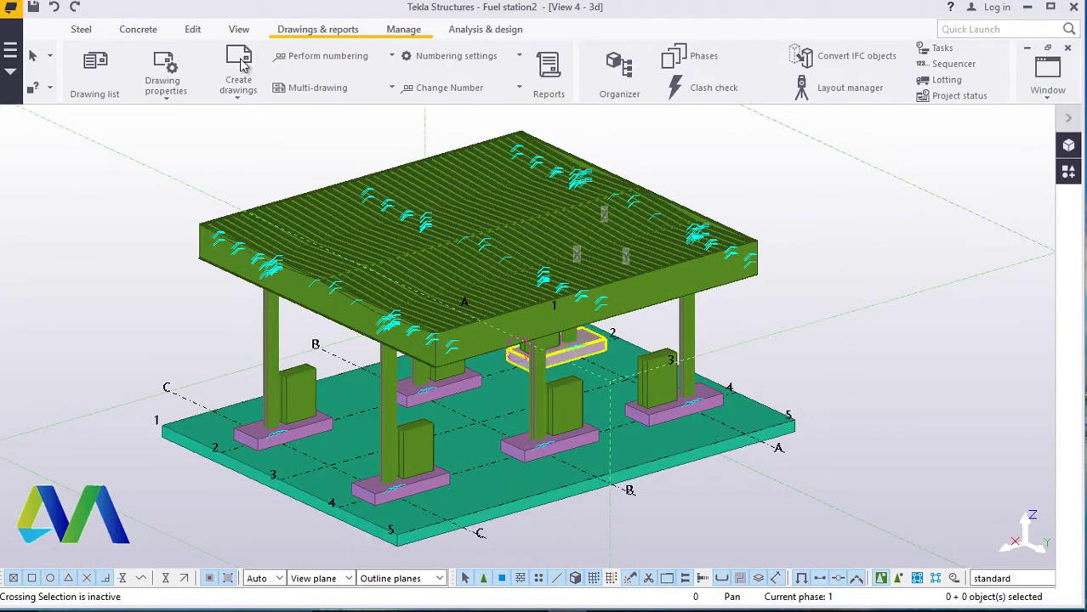
- Select the whole fuel station model and create a general arrangement drawing from the Plan +0 view
scroll(534, 293, down, 3)
scroll(534, 293, up, 5)
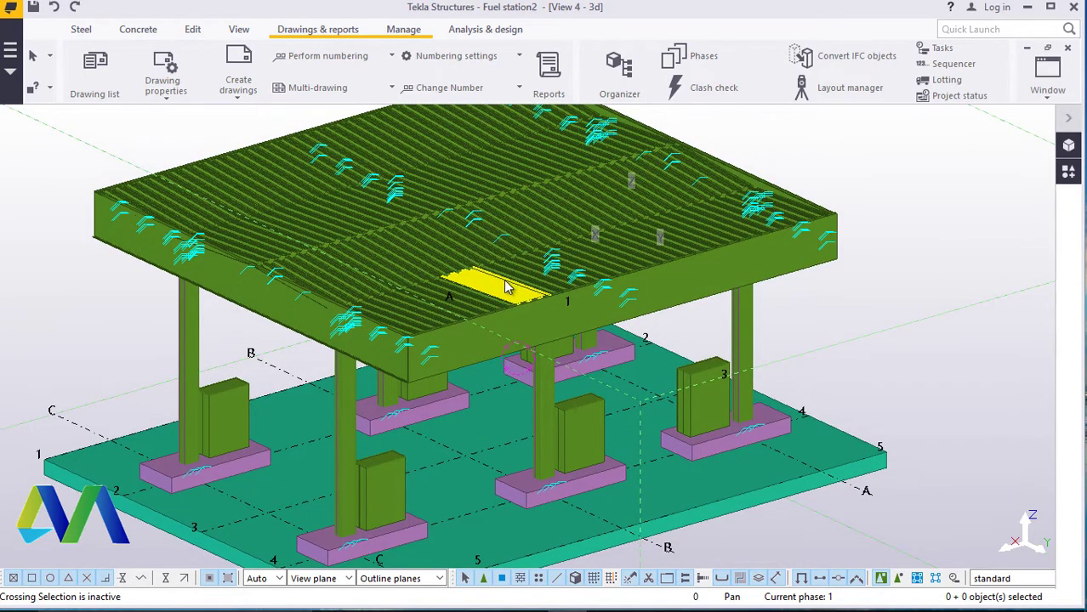
scroll(503, 294, down, 2)
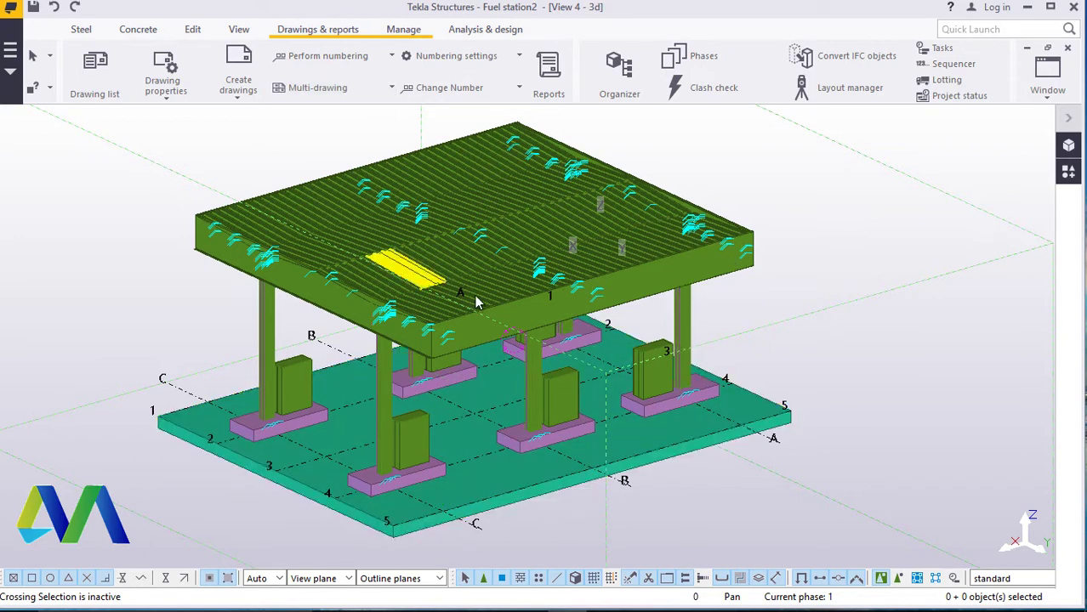
scroll(511, 306, down, 2)
drag(779, 129, 209, 498)
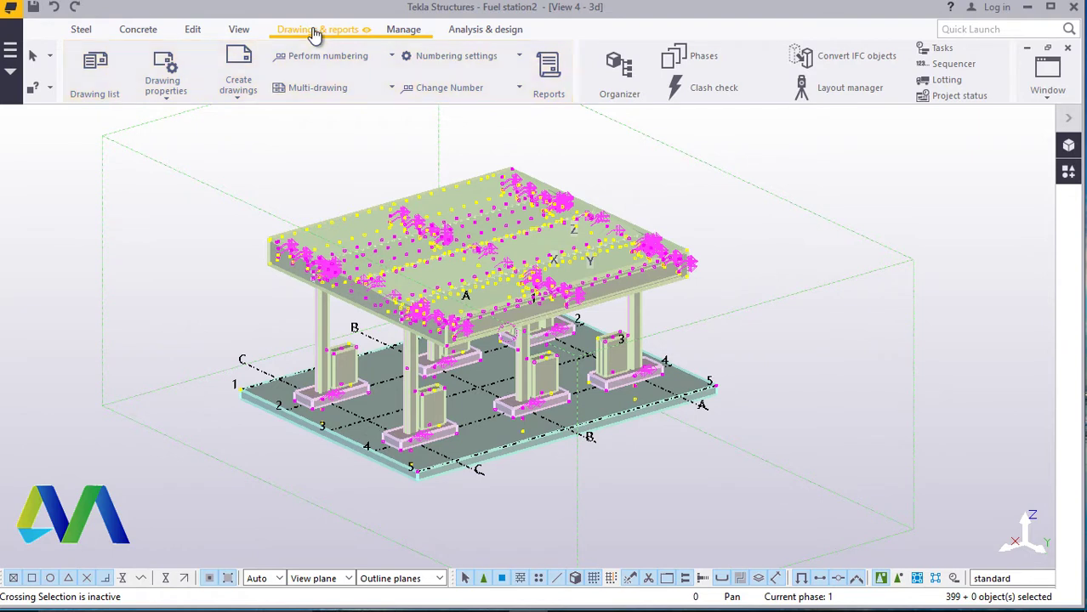
click(238, 101)
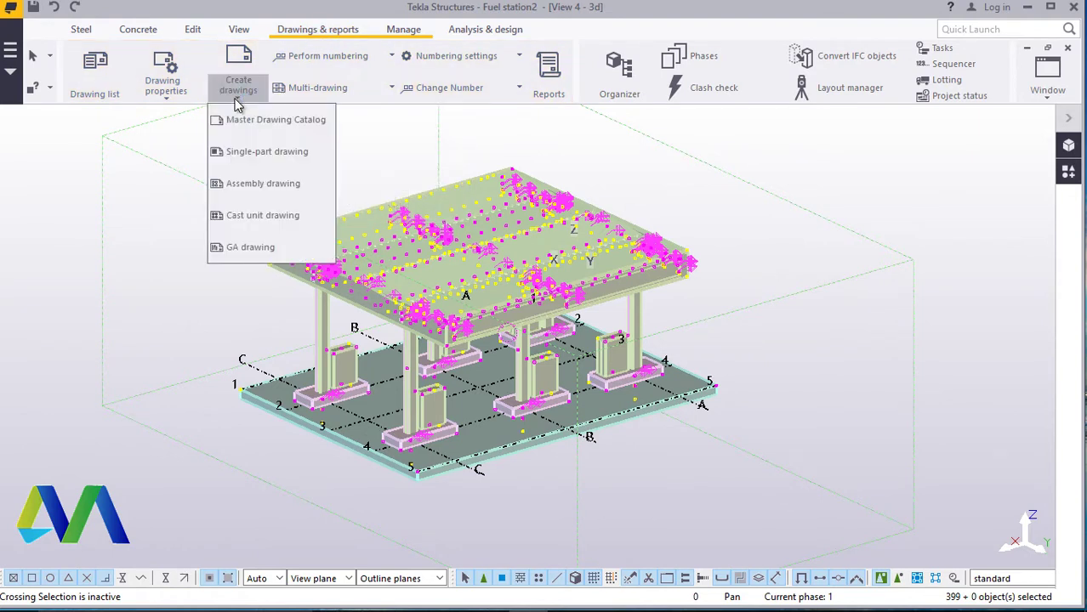
click(240, 246)
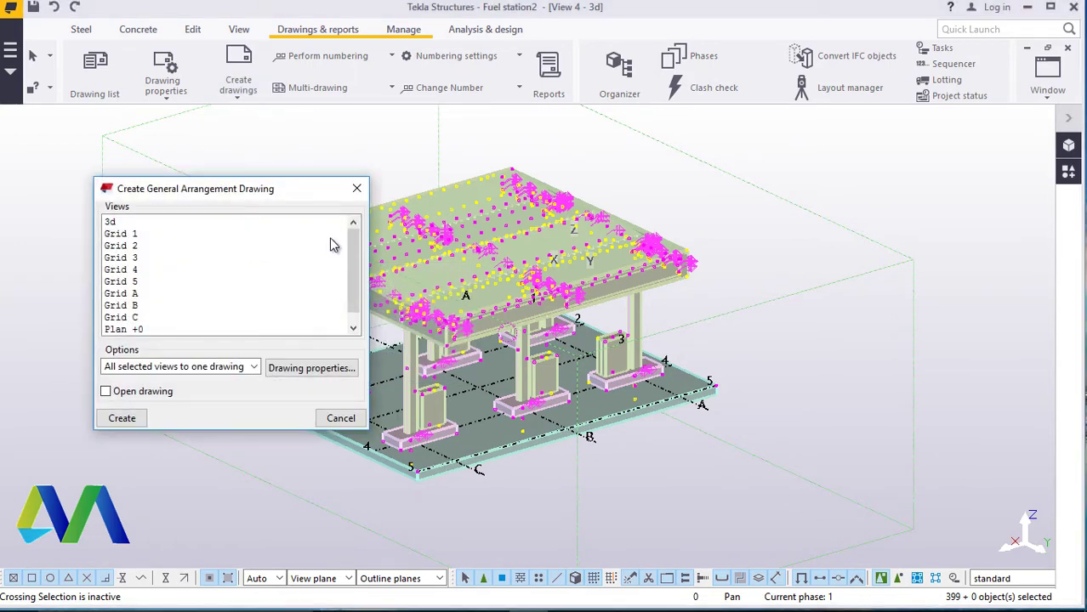
scroll(355, 243, down, 1)
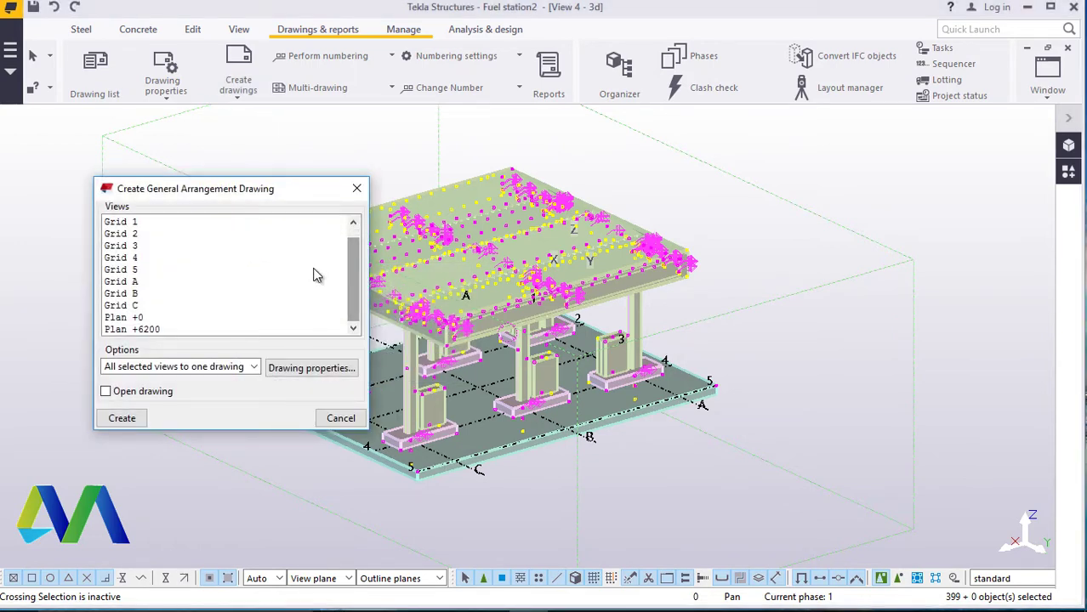
click(128, 319)
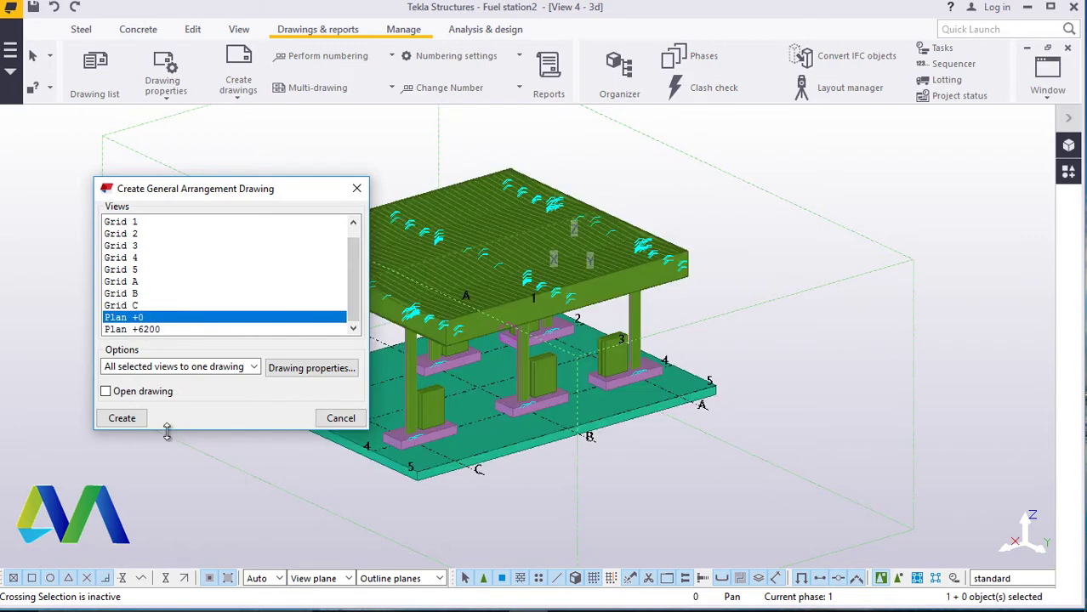
click(125, 418)
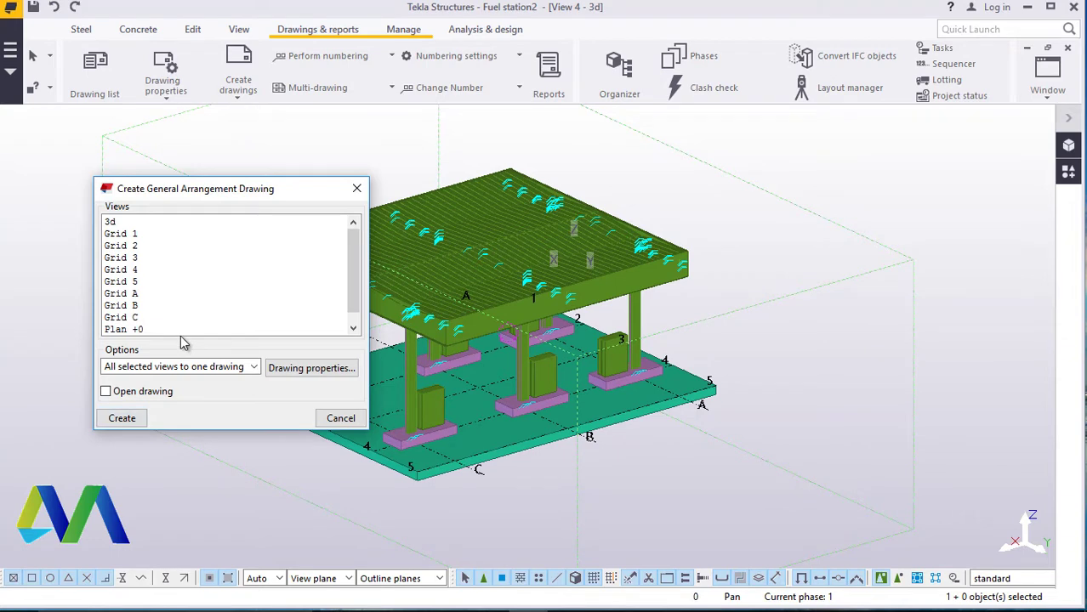
click(340, 421)
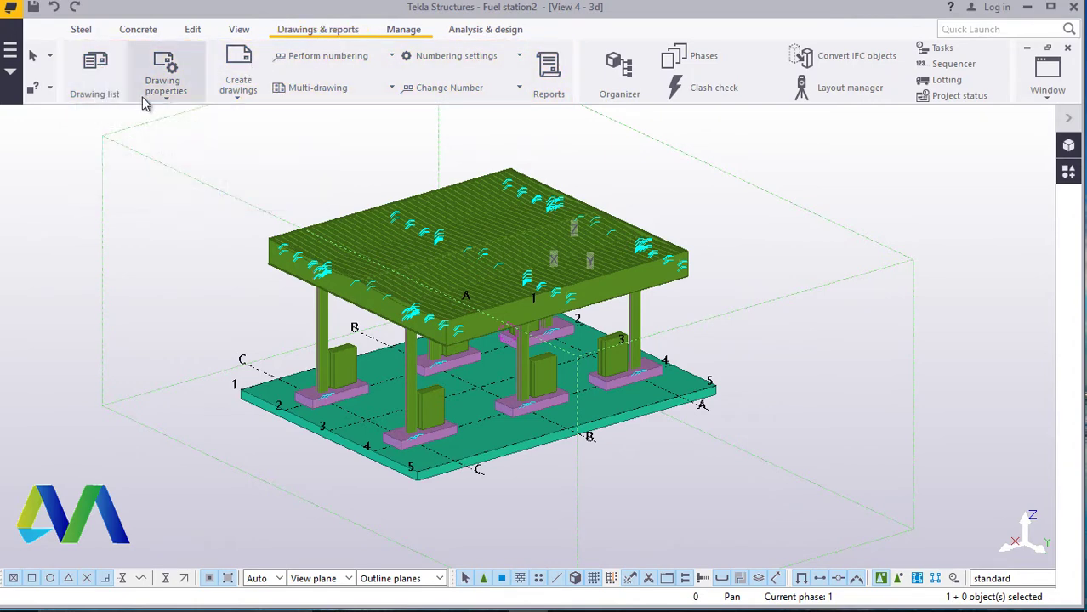
- Open general arrangement drawing [1] from the maximized drawing list, and minimize the list
click(95, 85)
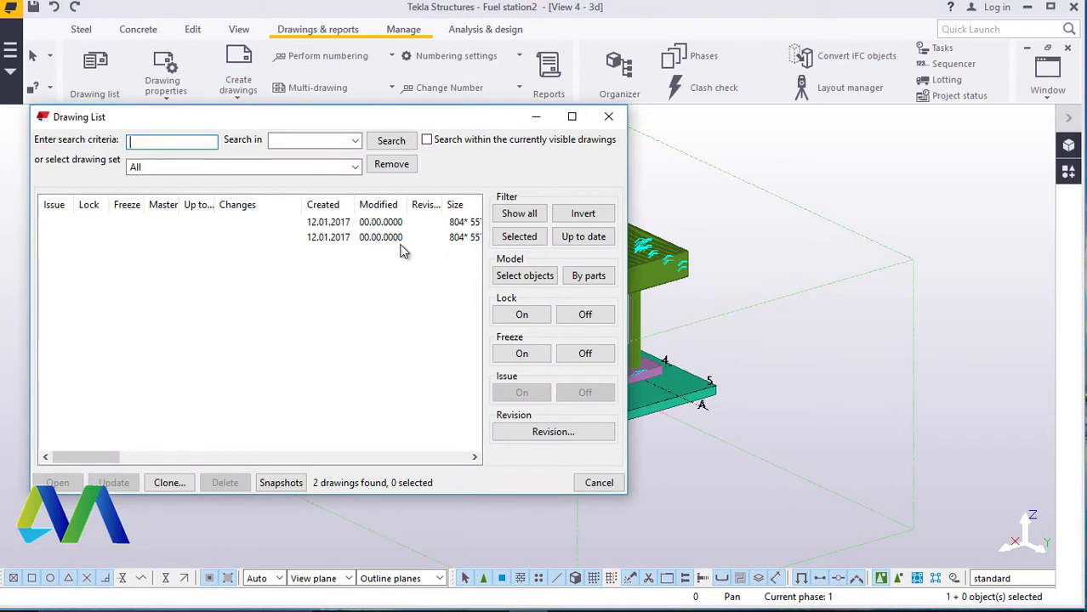
click(572, 117)
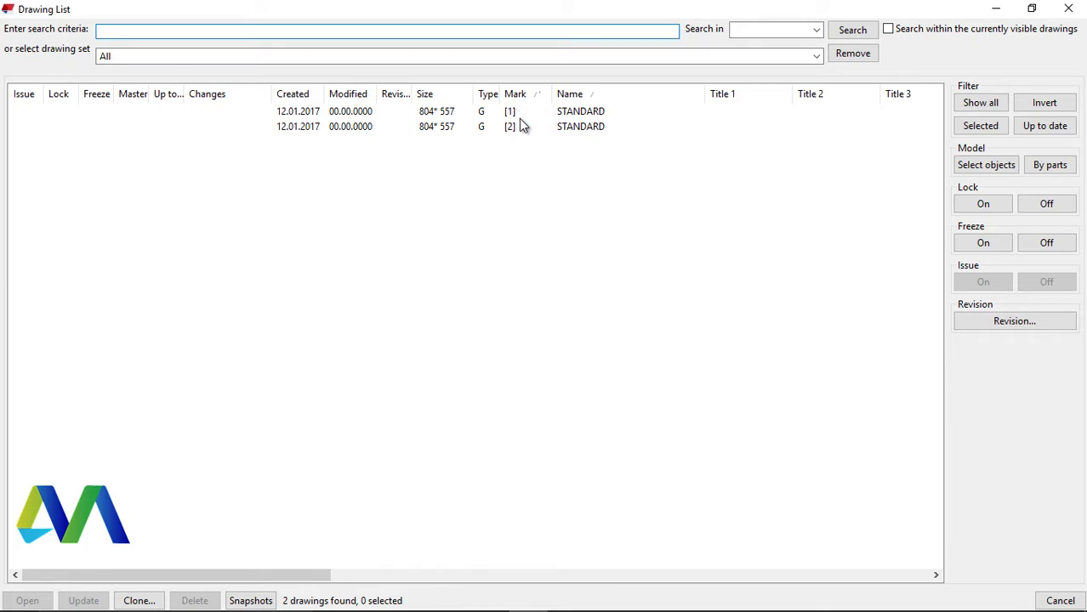
click(454, 113)
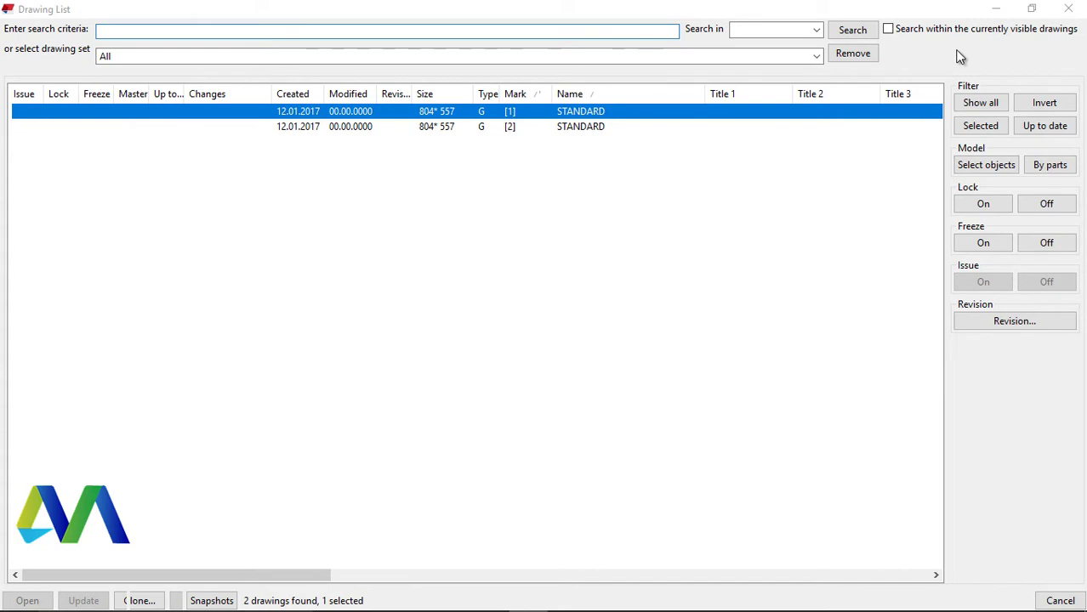
click(1002, 8)
scroll(415, 252, up, 2)
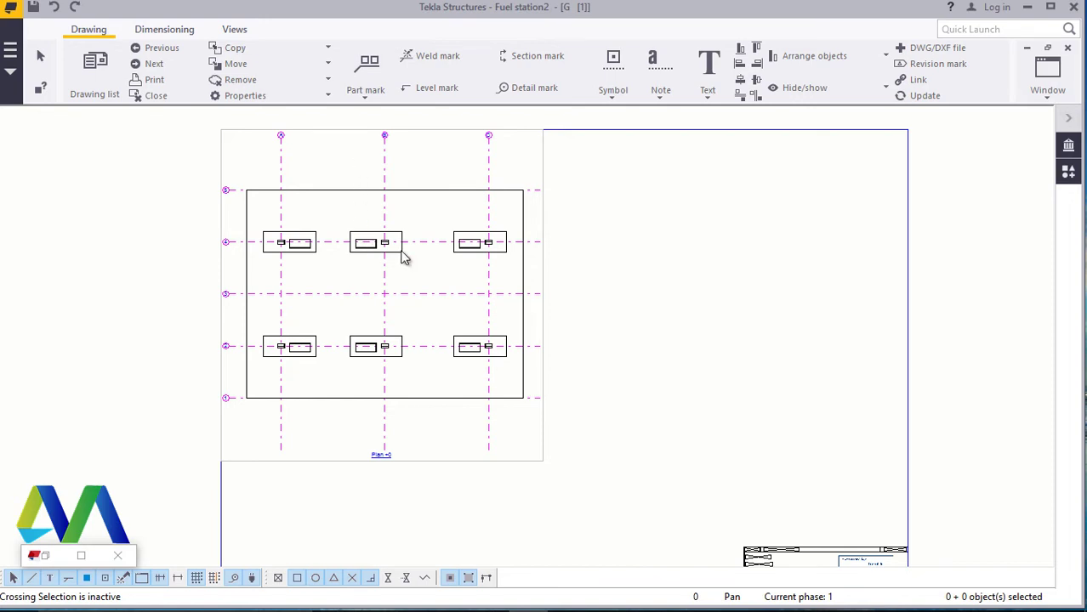
- Start a section view on Plan +0 with its cut plane along the full length of grid line 1
click(234, 30)
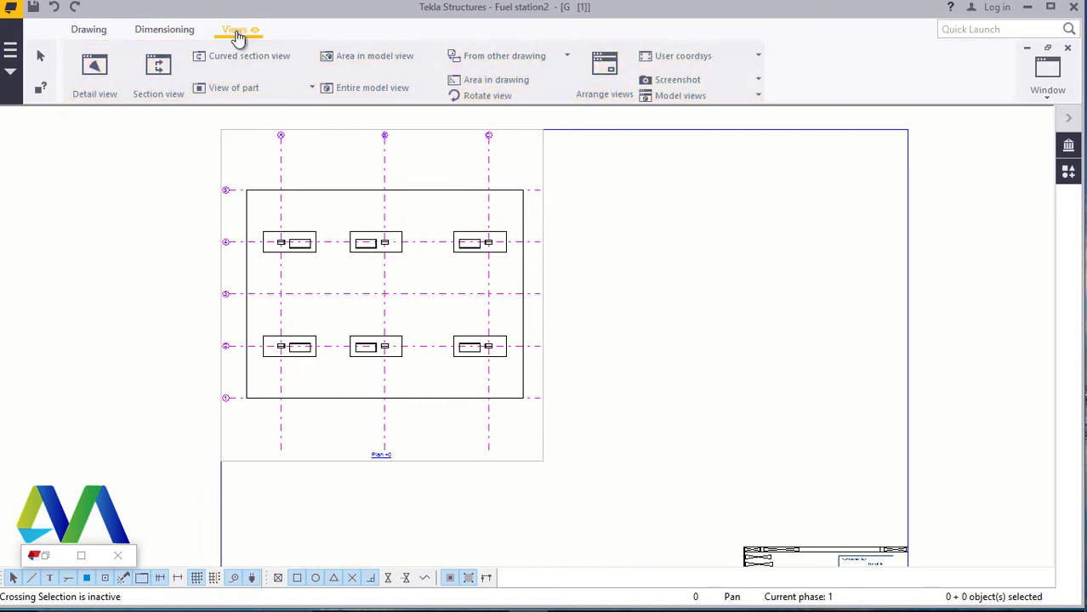
click(168, 73)
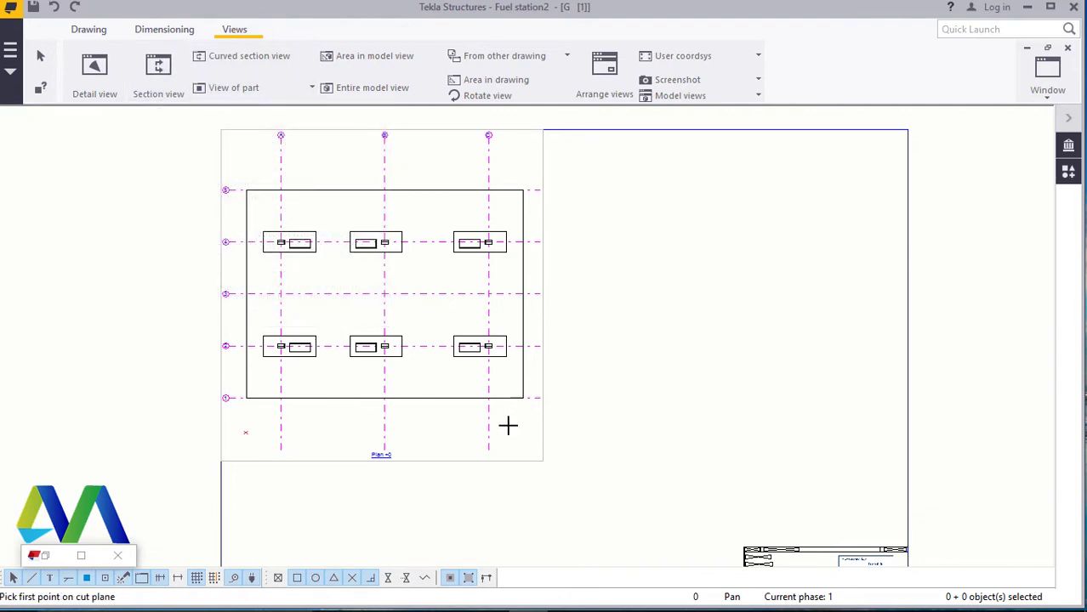
scroll(333, 427, up, 1)
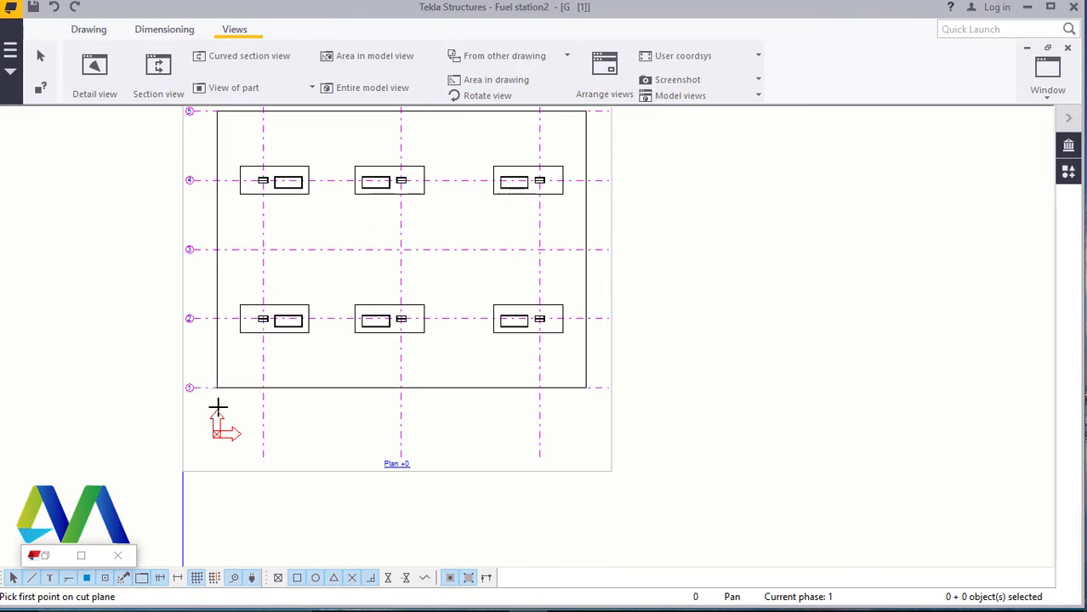
scroll(189, 387, up, 2)
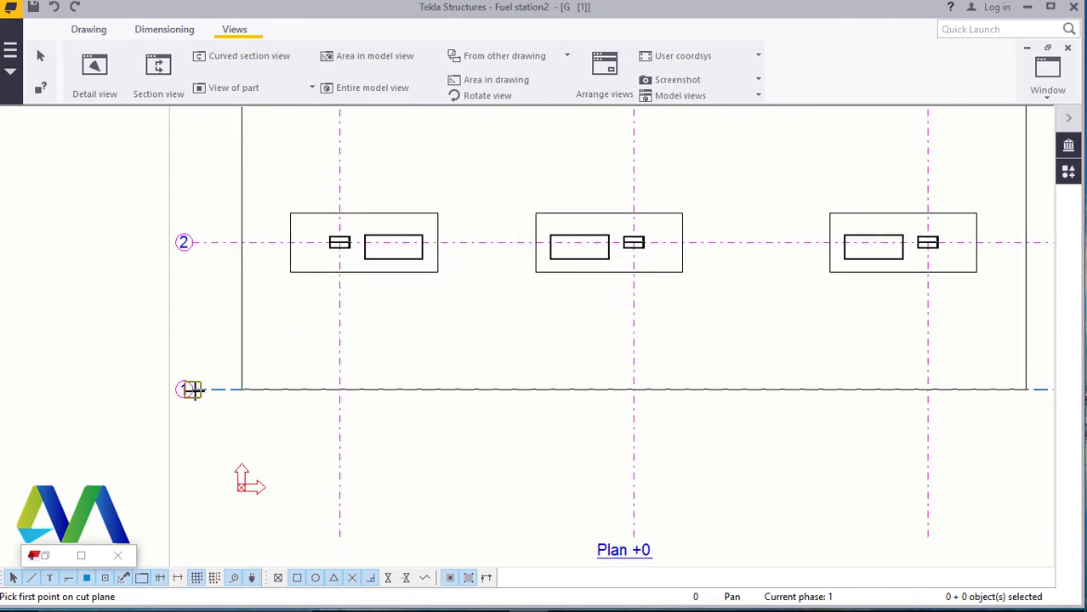
click(188, 388)
scroll(189, 390, down, 3)
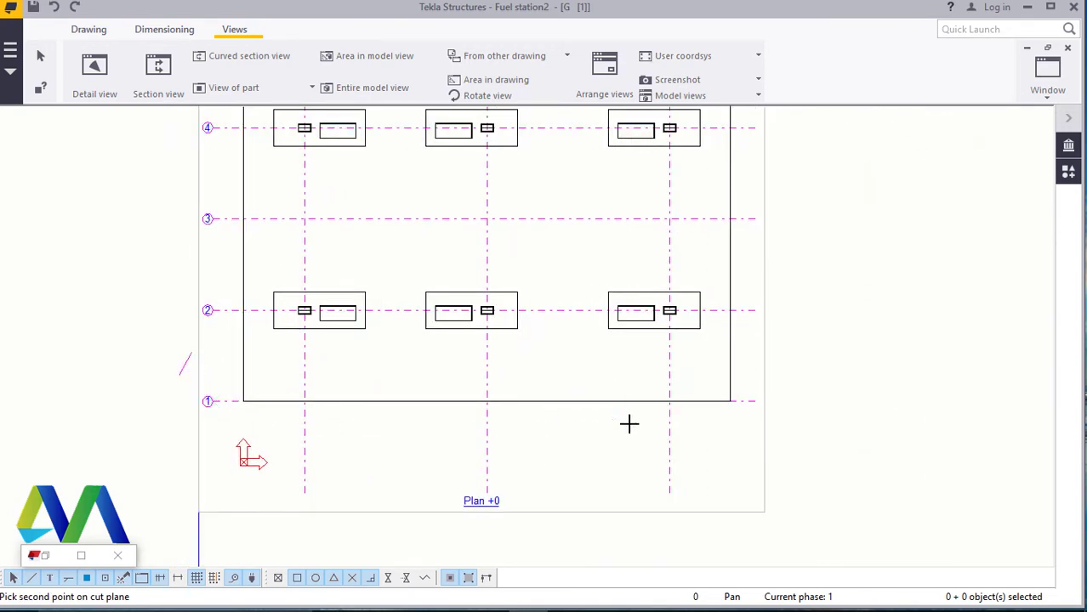
click(760, 401)
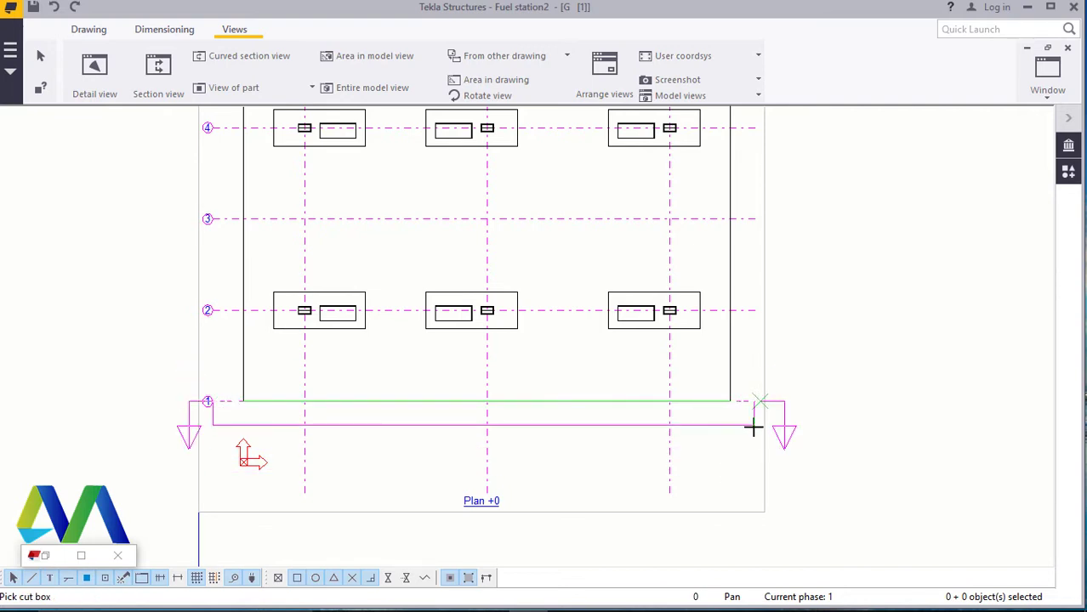
- Define the section's cut box from grid line 1 to beyond grid line 5, spanning grids A to C
scroll(740, 499, down, 2)
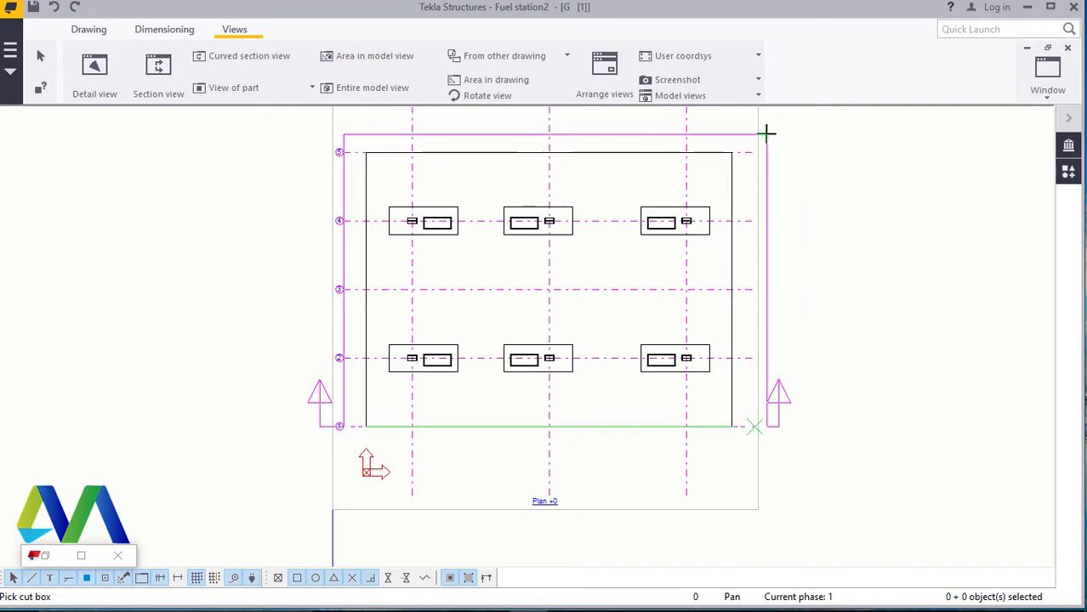
click(765, 134)
scroll(753, 120, up, 4)
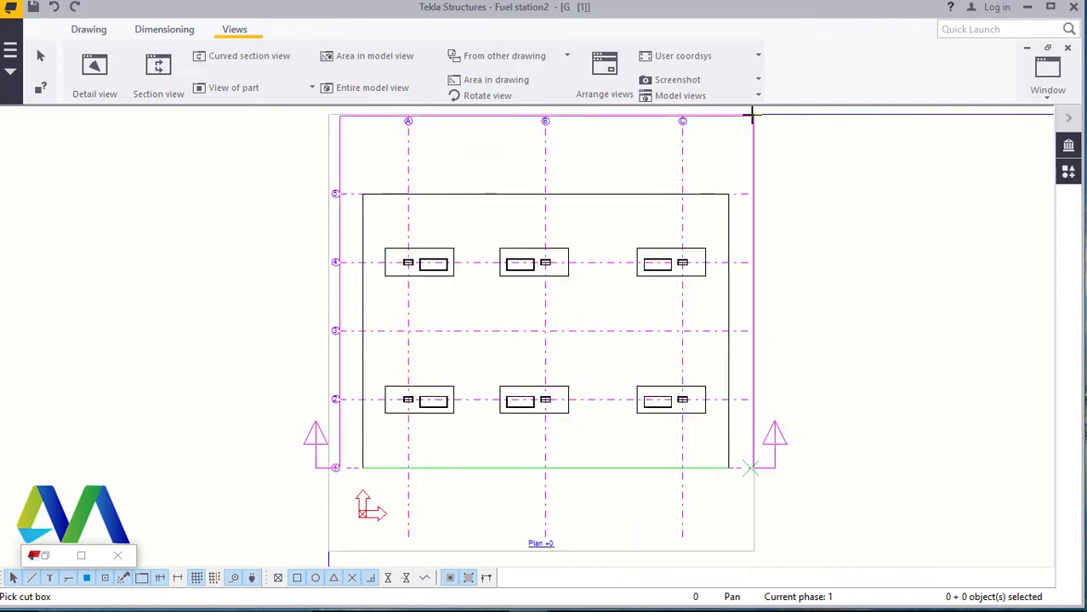
scroll(752, 114, up, 1)
scroll(721, 313, down, 1)
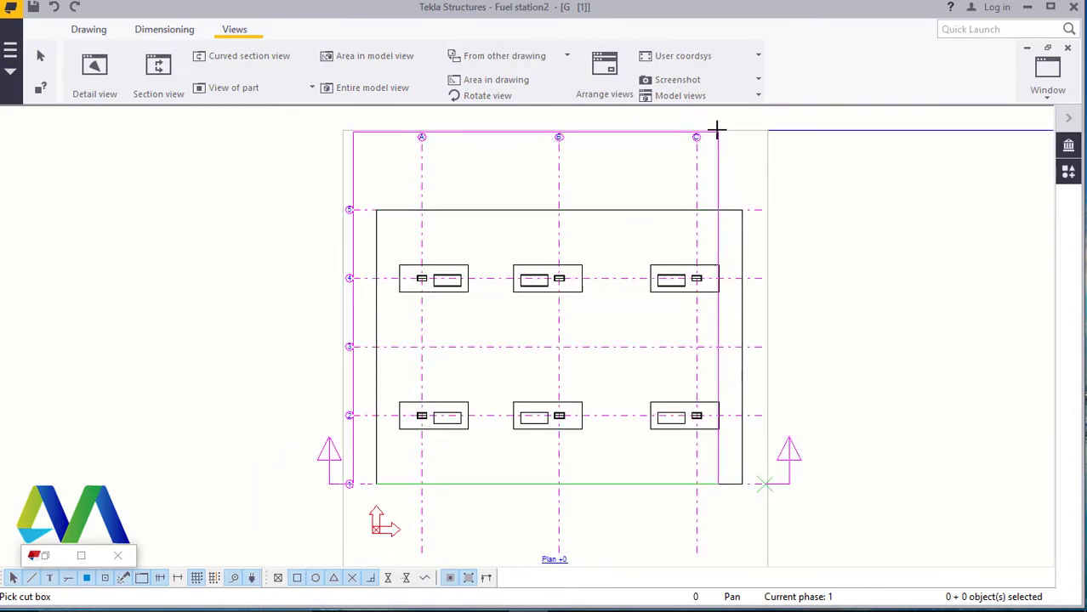
click(703, 178)
scroll(690, 204, up, 1)
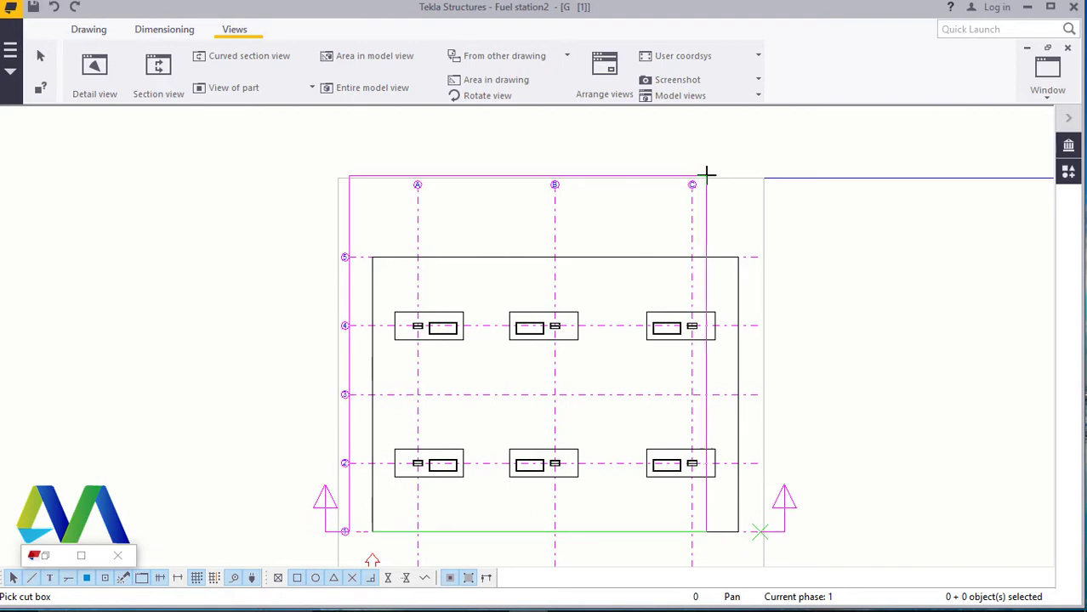
click(712, 178)
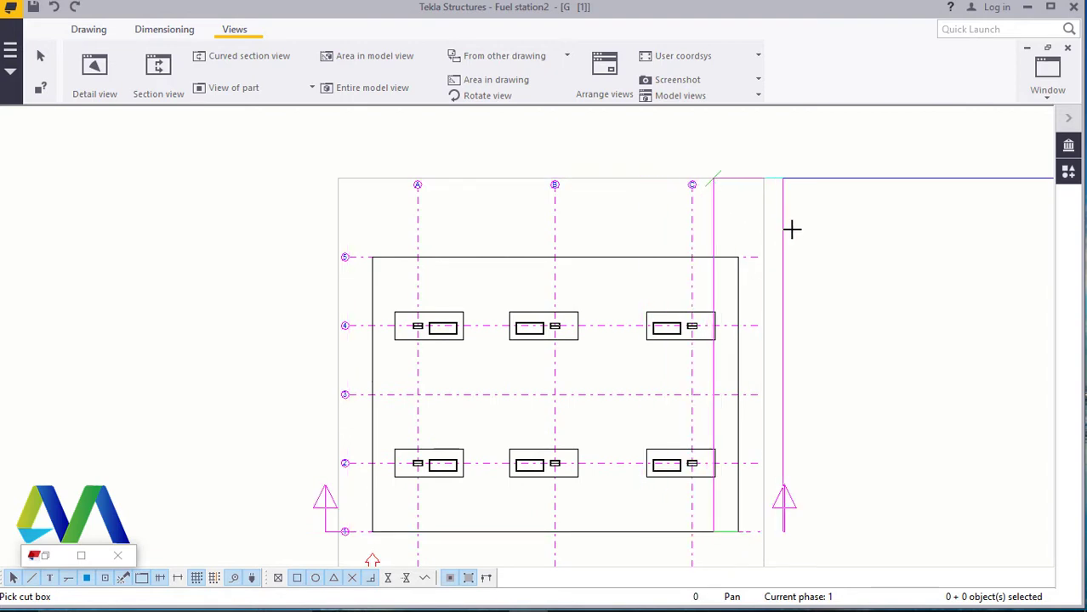
click(344, 197)
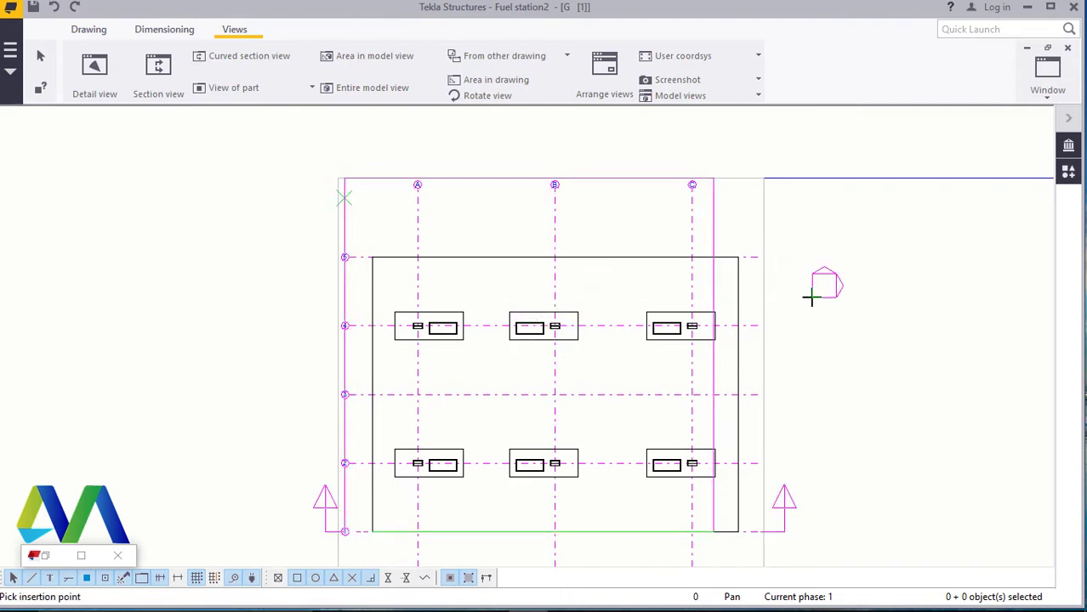
- Place the section view and move it to the empty sheet area right of the plan view
scroll(663, 382, down, 2)
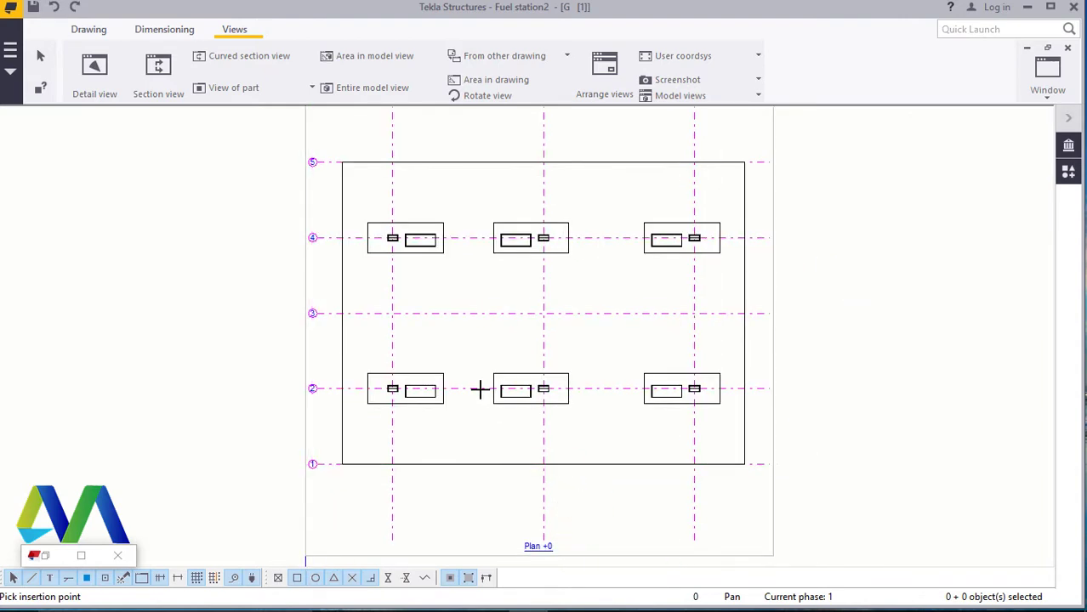
scroll(485, 390, down, 1)
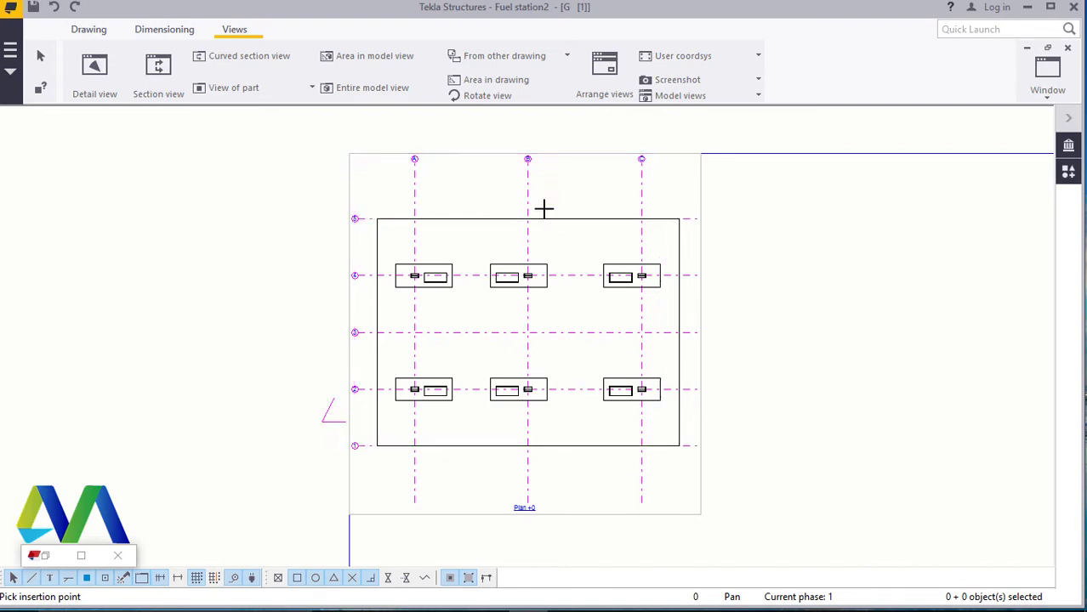
click(551, 497)
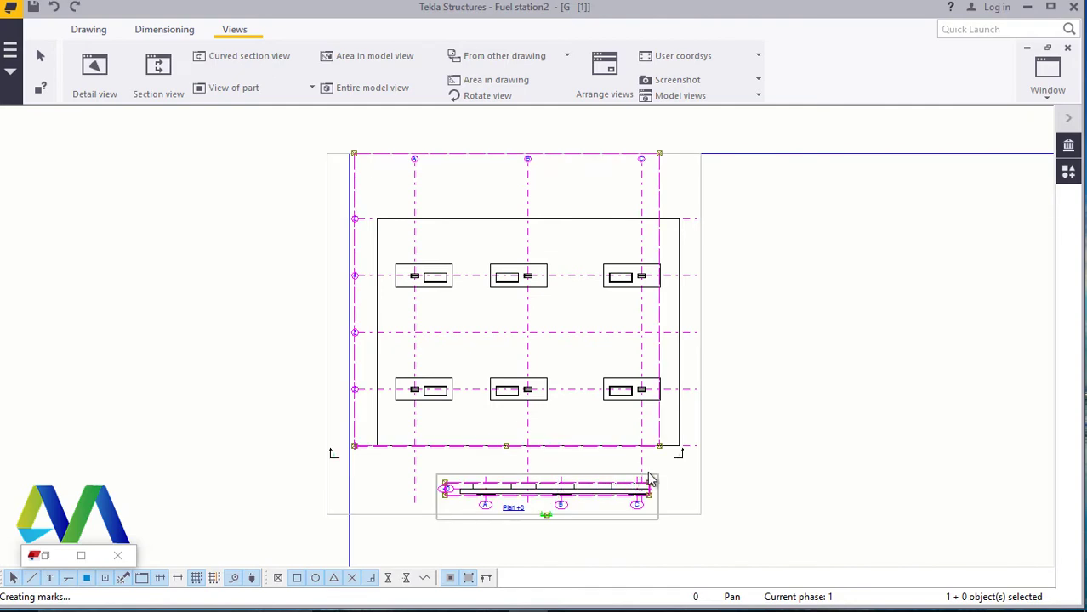
scroll(430, 342, down, 4)
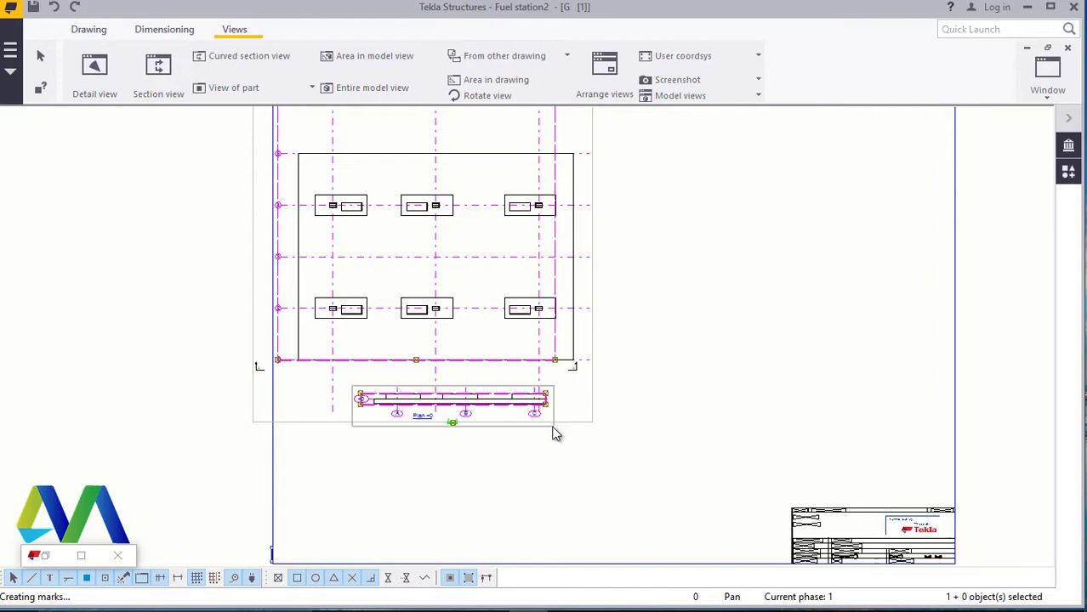
drag(558, 434, 907, 321)
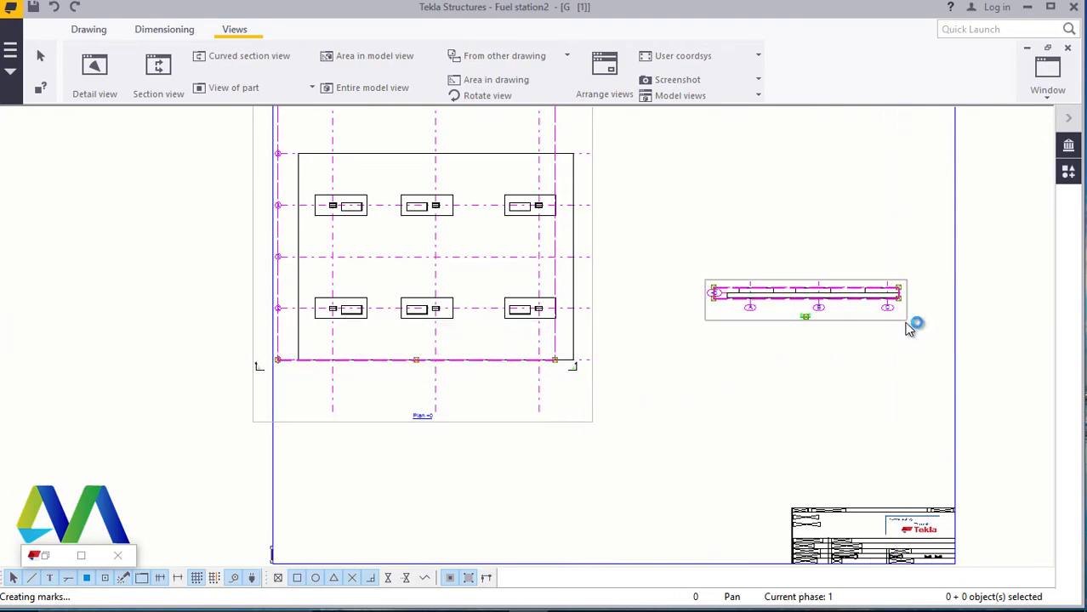
- Enlarge section A - A's view boundary upward and slightly to the right to take in the columns and canopy roof
scroll(555, 473, down, 1)
scroll(805, 263, up, 1)
scroll(805, 297, up, 5)
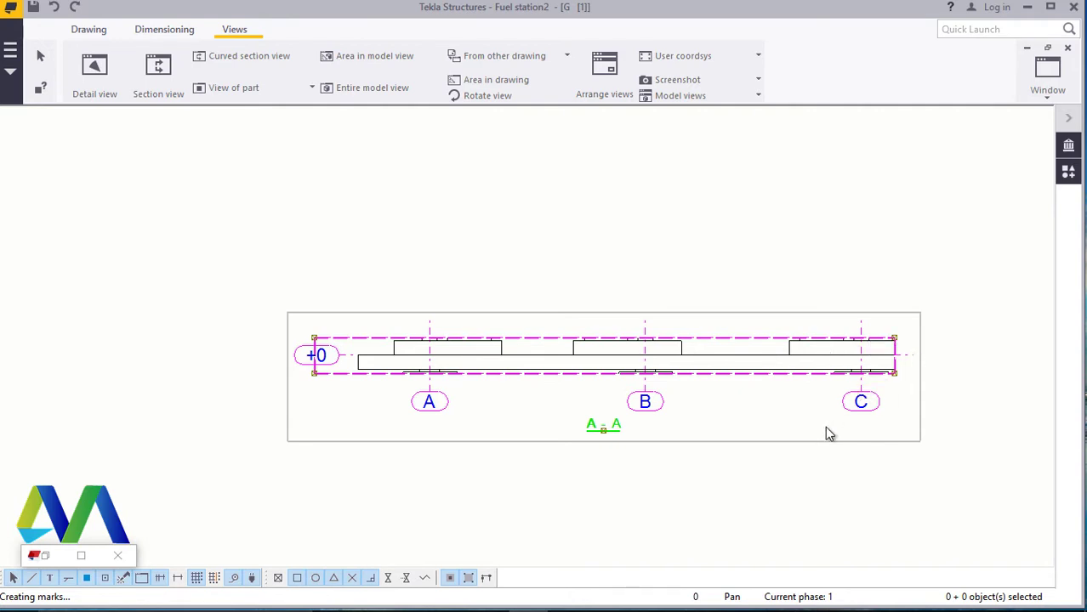
scroll(825, 430, down, 4)
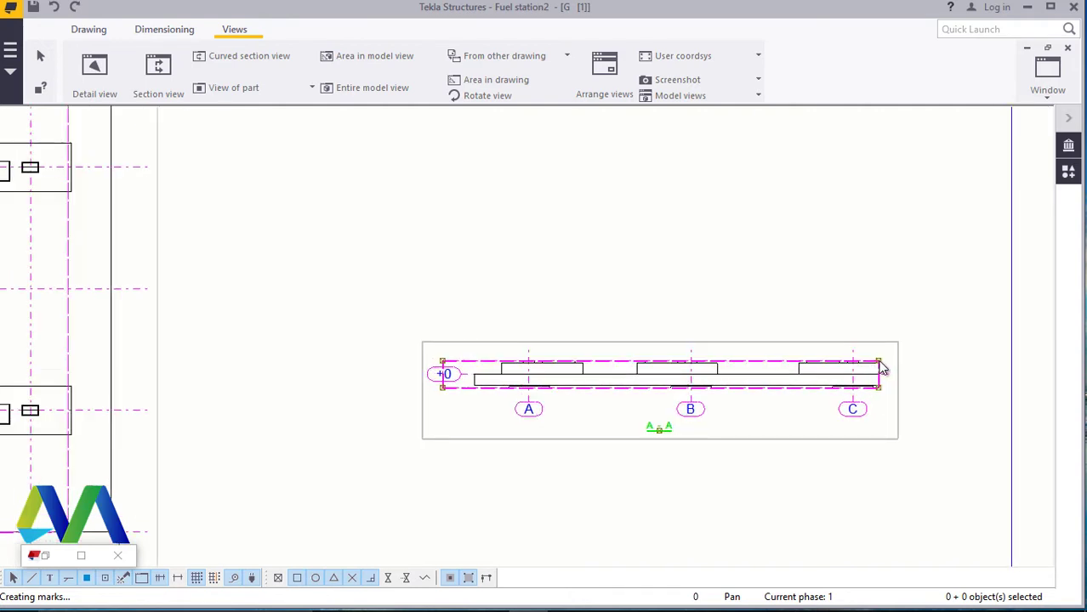
click(883, 368)
drag(884, 363, 895, 128)
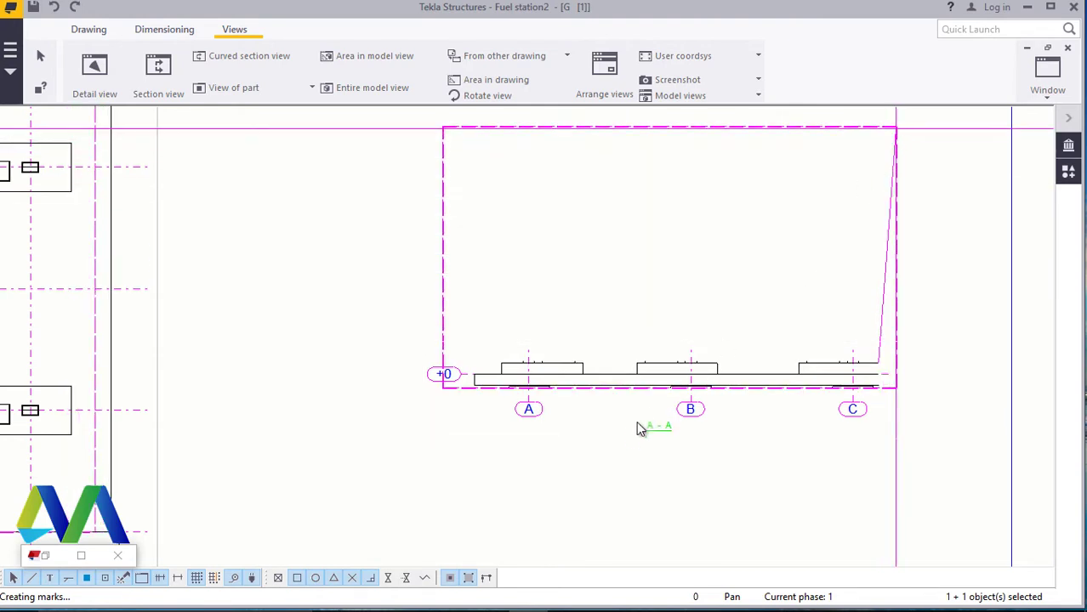
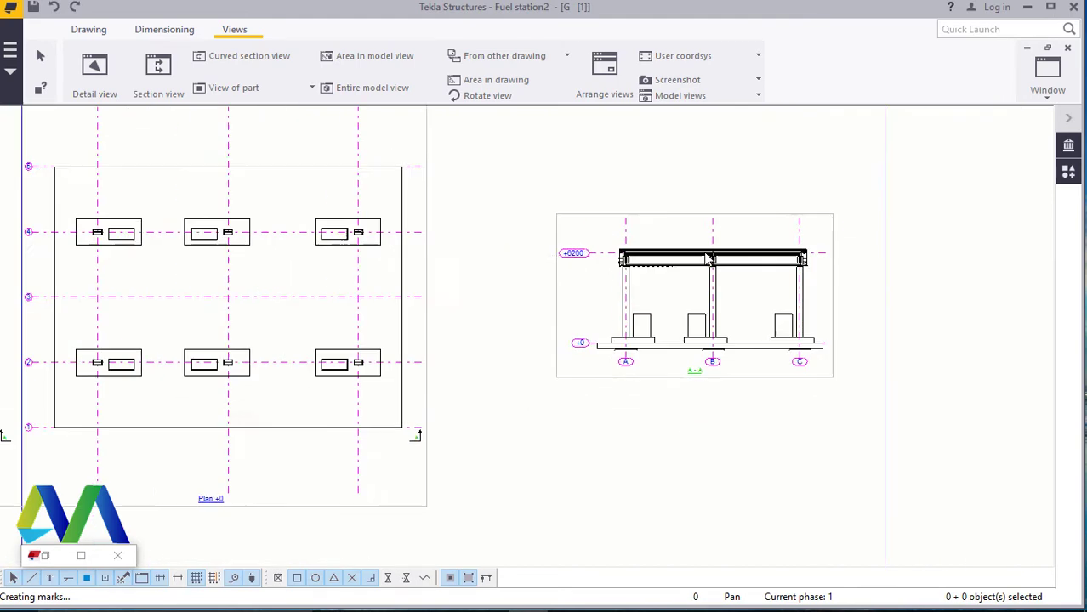
scroll(301, 414, up, 4)
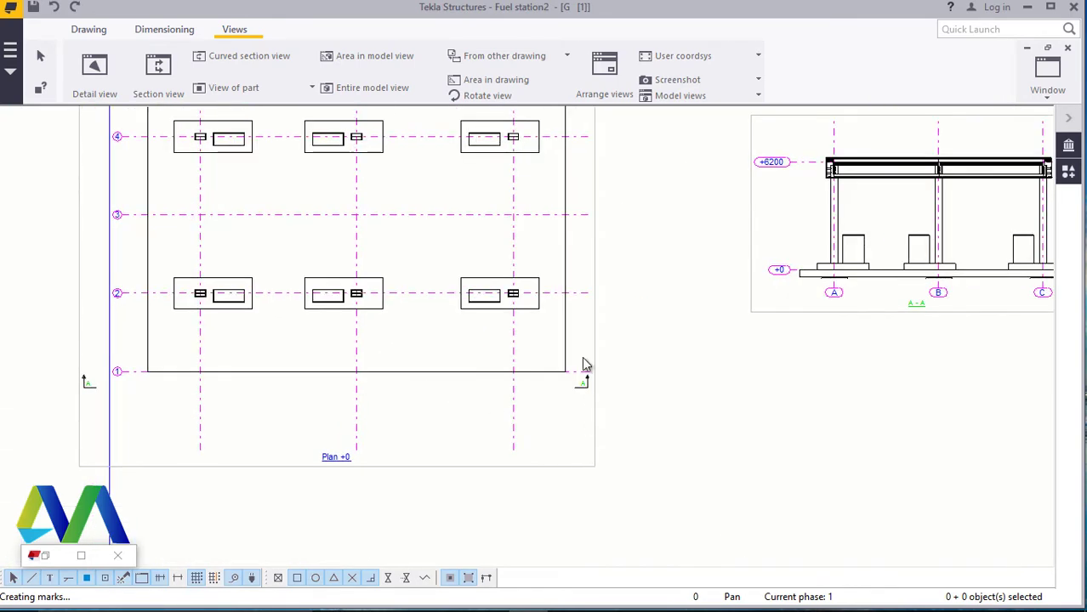
- Enlarge the Plan +0 view boundary downward and to the right from its lower-right corner
click(571, 341)
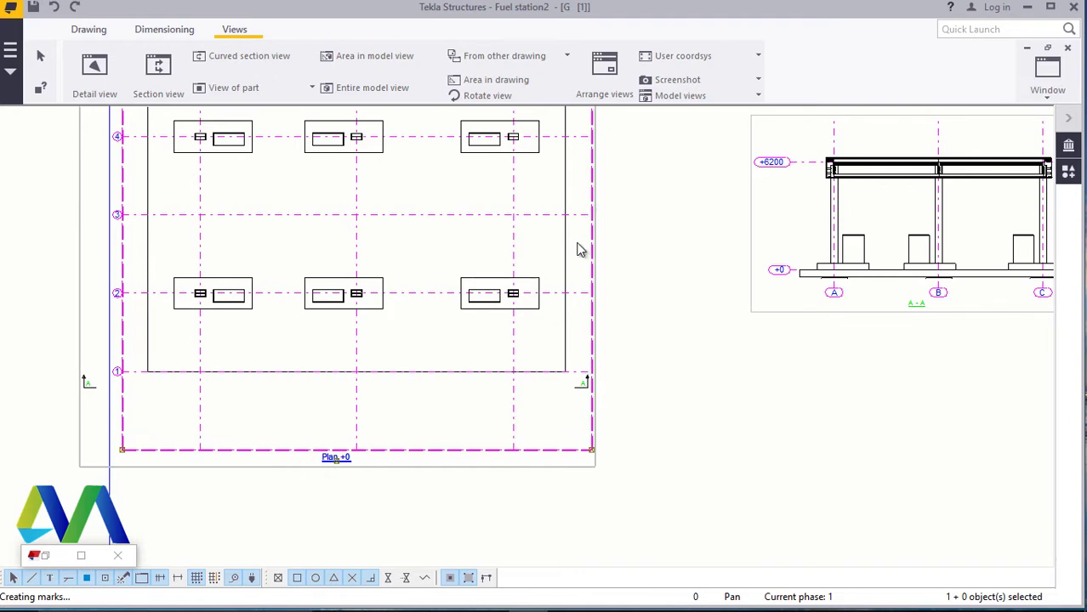
scroll(357, 459, up, 5)
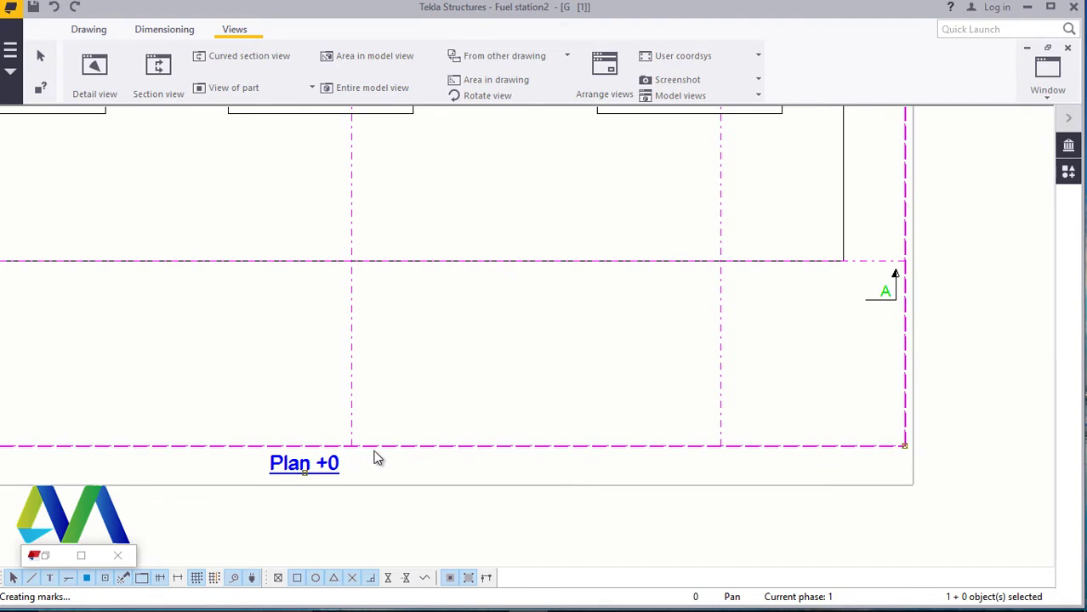
scroll(377, 455, down, 4)
scroll(373, 449, up, 1)
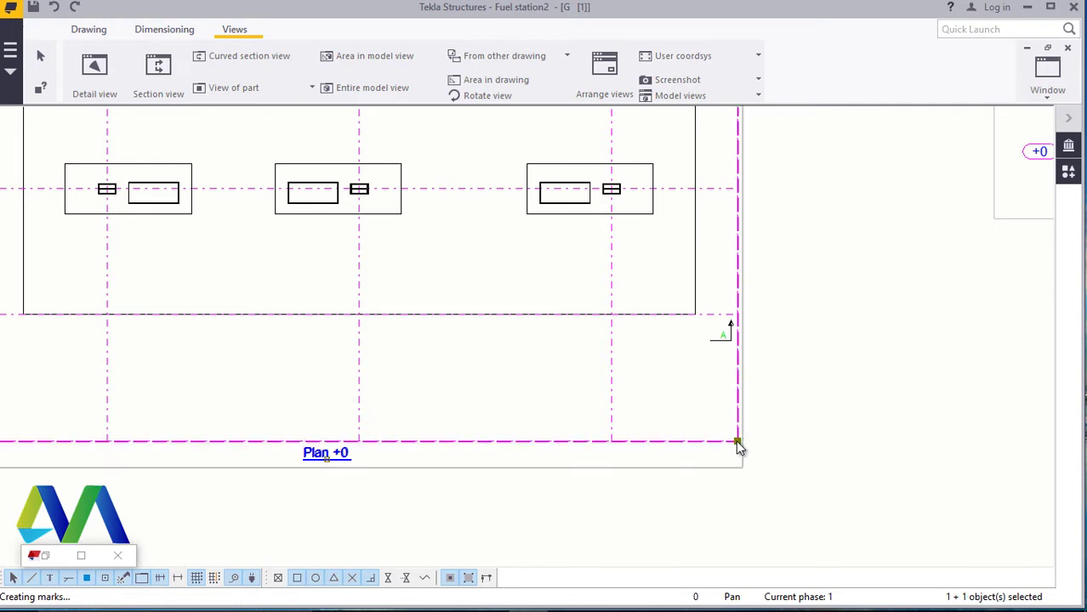
drag(739, 441, 767, 486)
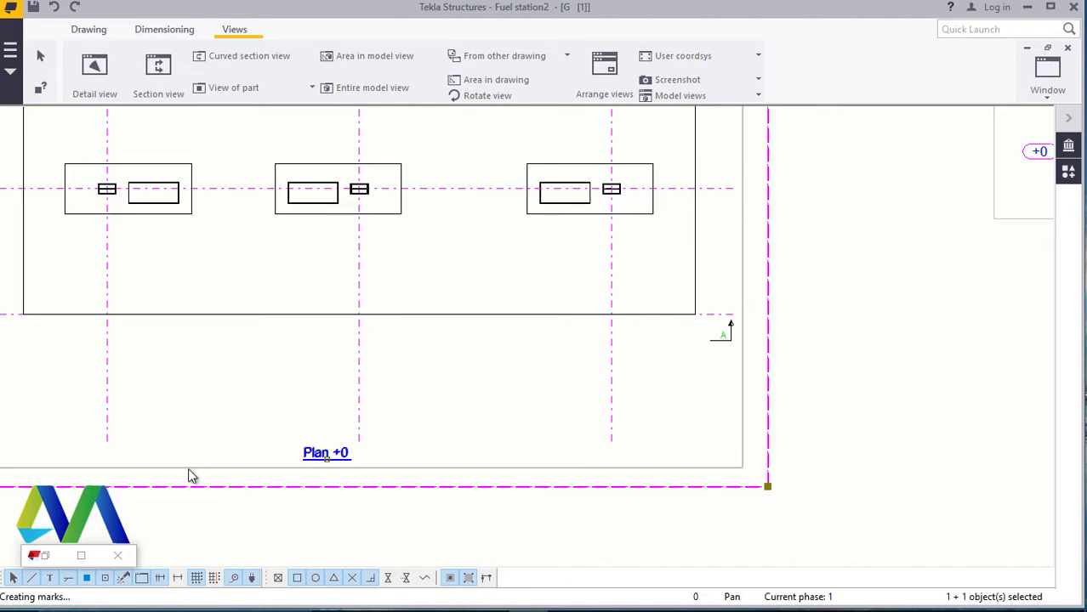
scroll(191, 477, down, 3)
scroll(364, 484, up, 2)
scroll(611, 440, down, 2)
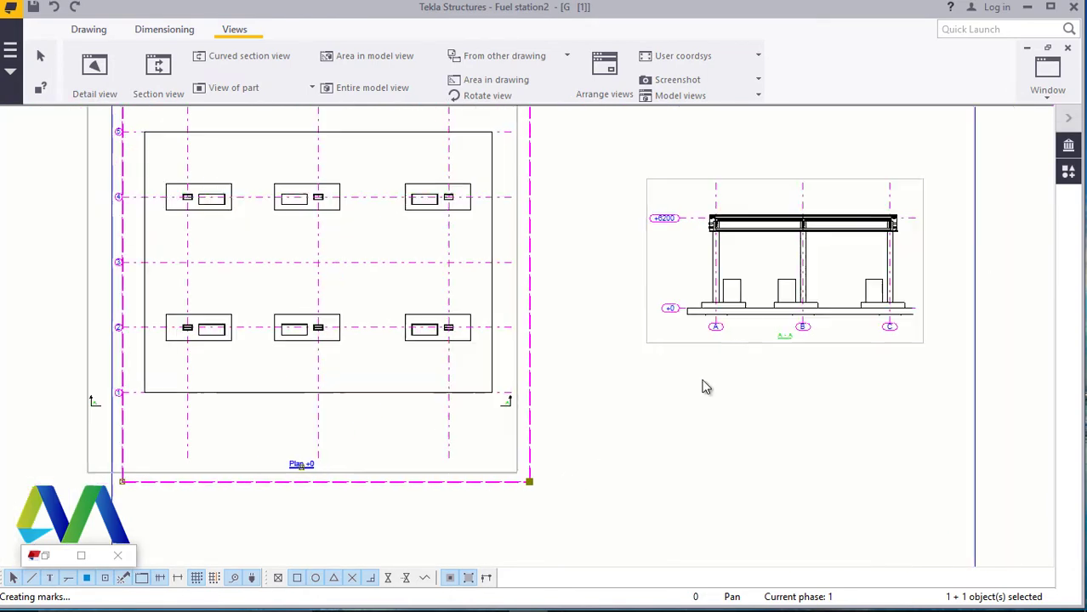
- Extend the Plan +0 view boundary slightly upward and outward at its upper-right corner
scroll(770, 247, up, 4)
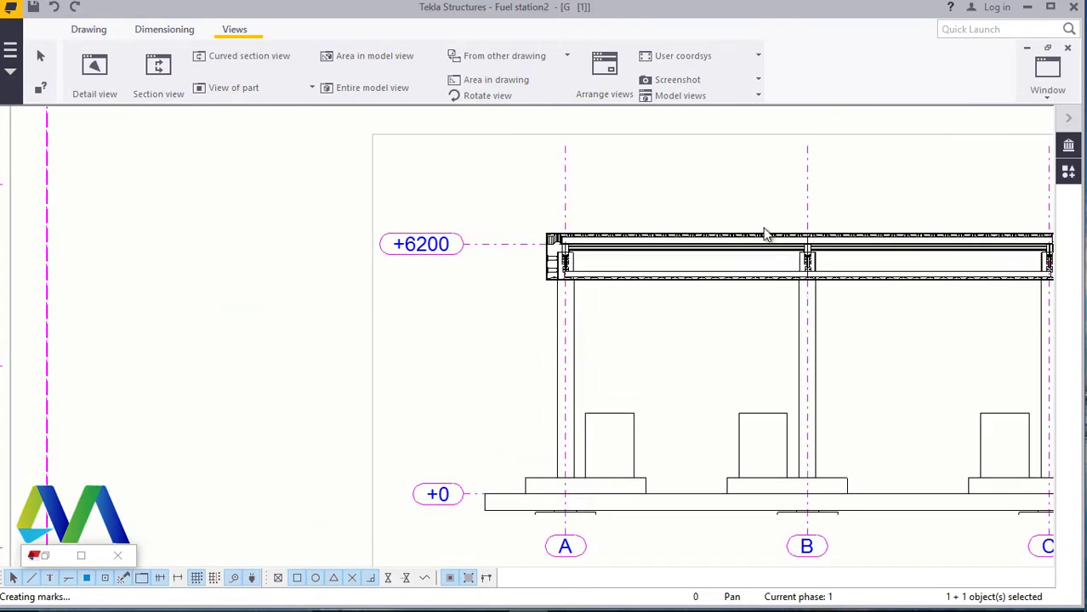
scroll(638, 241, up, 3)
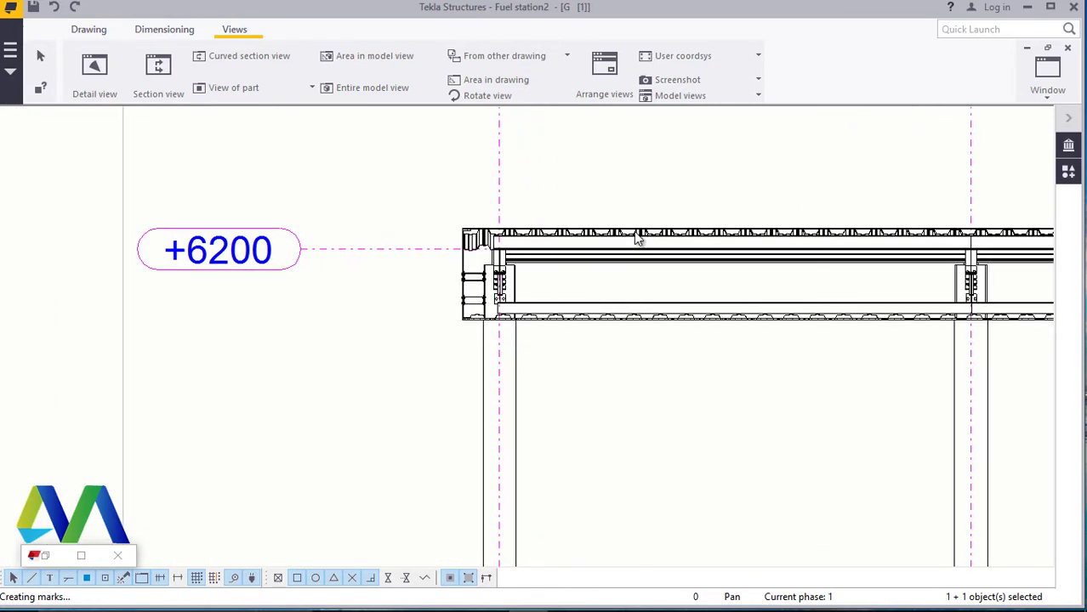
scroll(557, 356, down, 4)
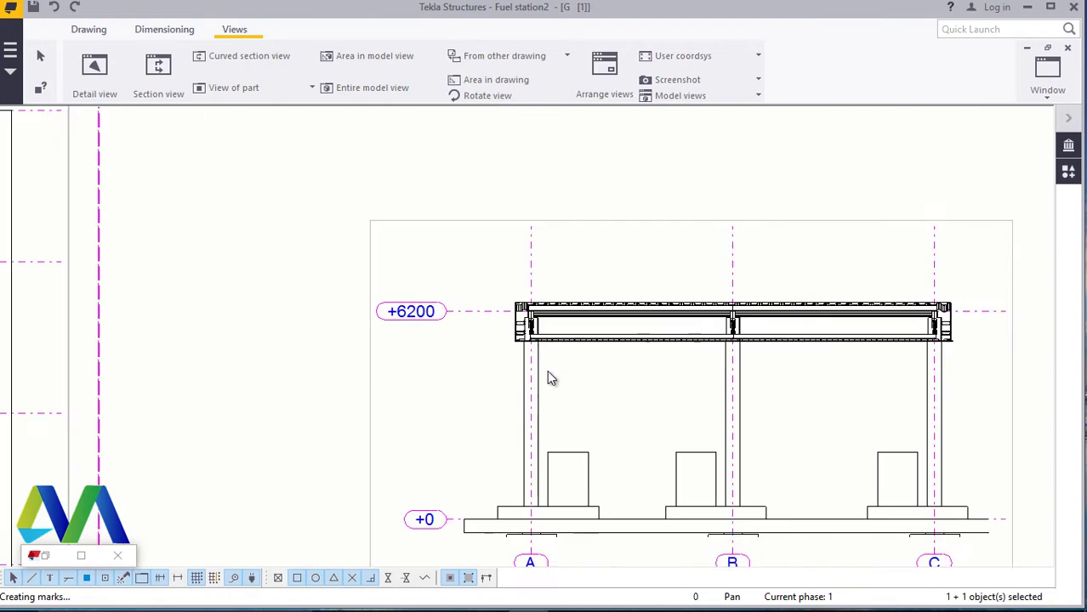
scroll(551, 378, down, 4)
scroll(361, 216, up, 2)
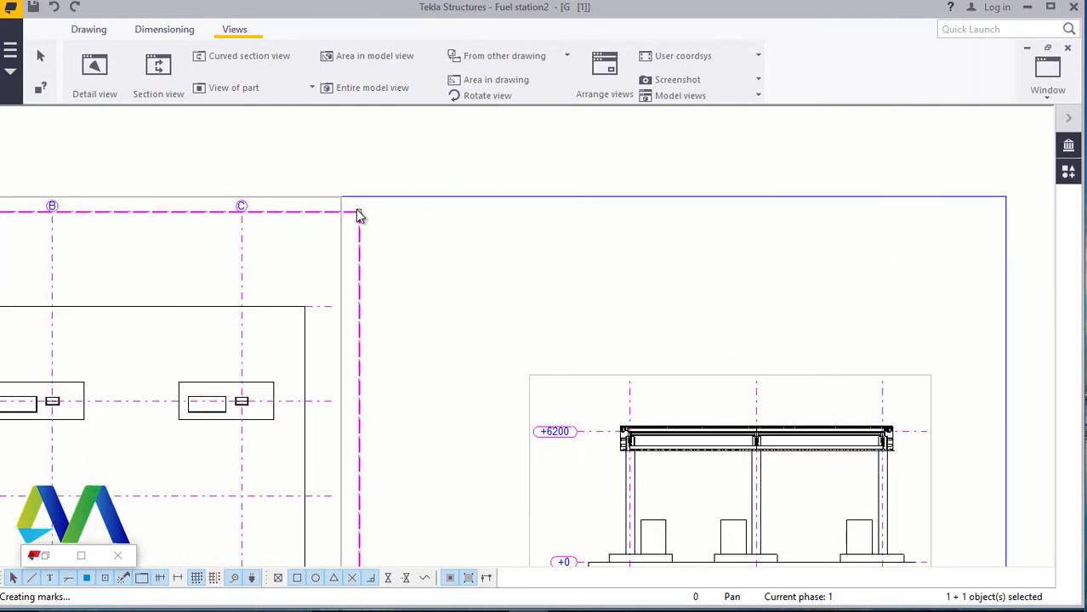
drag(358, 210, 363, 194)
scroll(447, 234, down, 3)
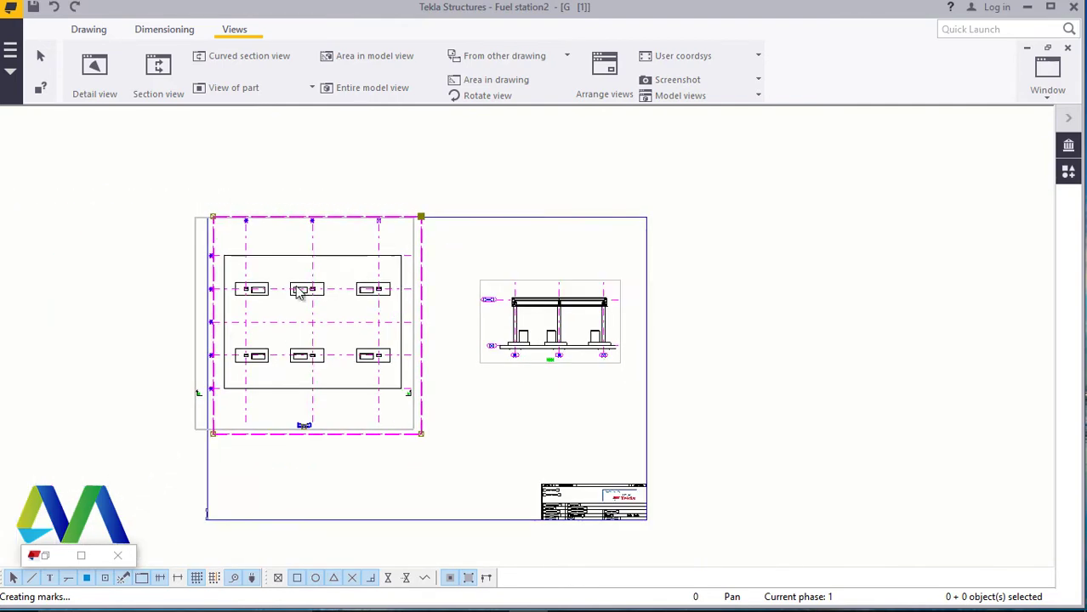
scroll(219, 333, up, 3)
scroll(260, 376, down, 3)
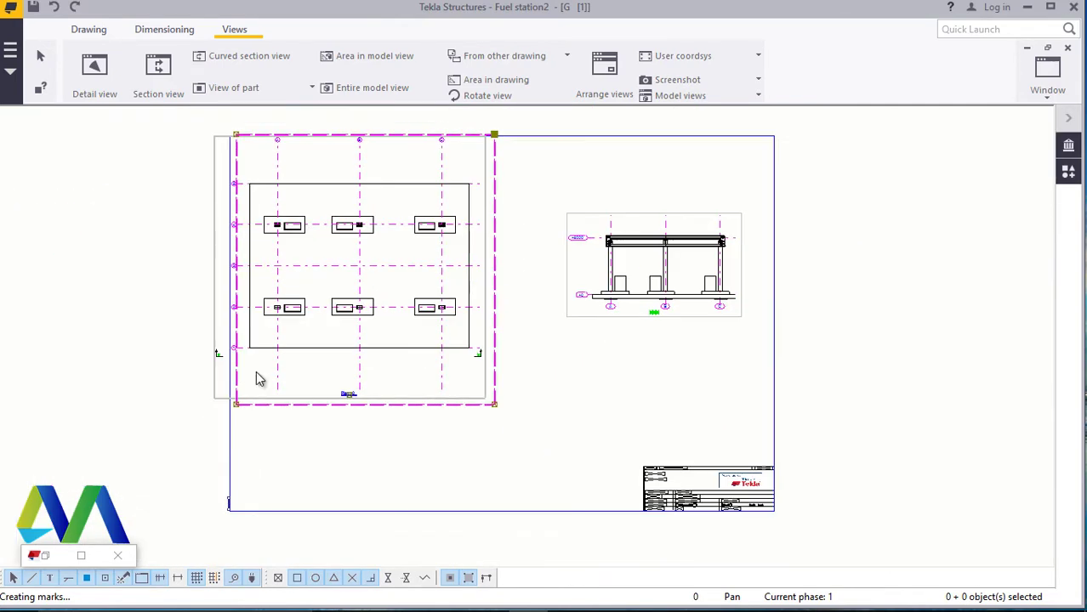
- Extend the Plan +0 view boundary slightly to the left from its lower-left corner
scroll(242, 404, up, 5)
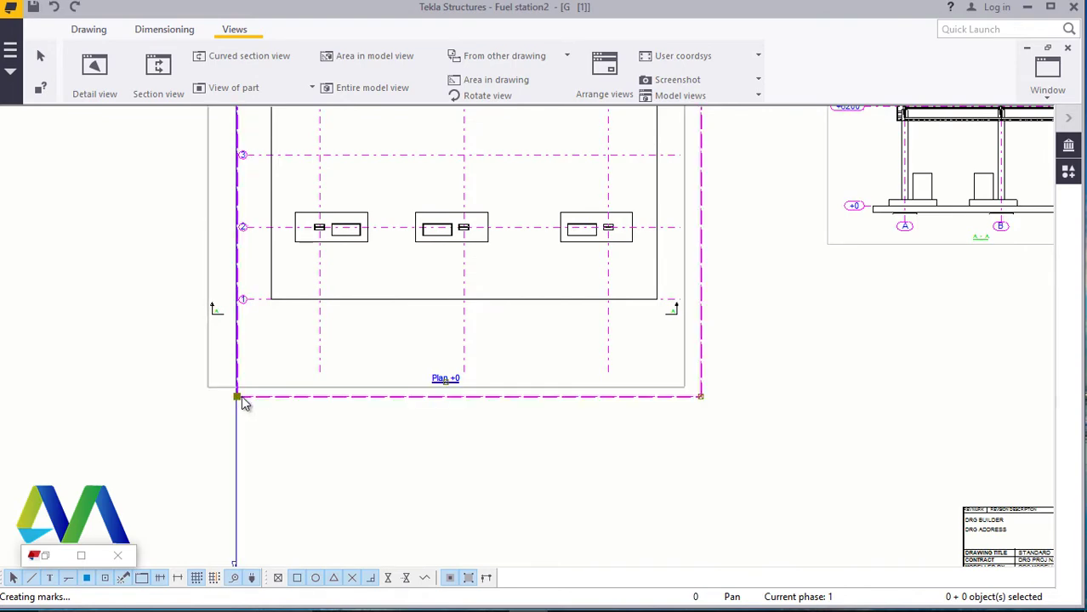
scroll(242, 400, down, 3)
scroll(663, 340, up, 4)
scroll(723, 221, up, 3)
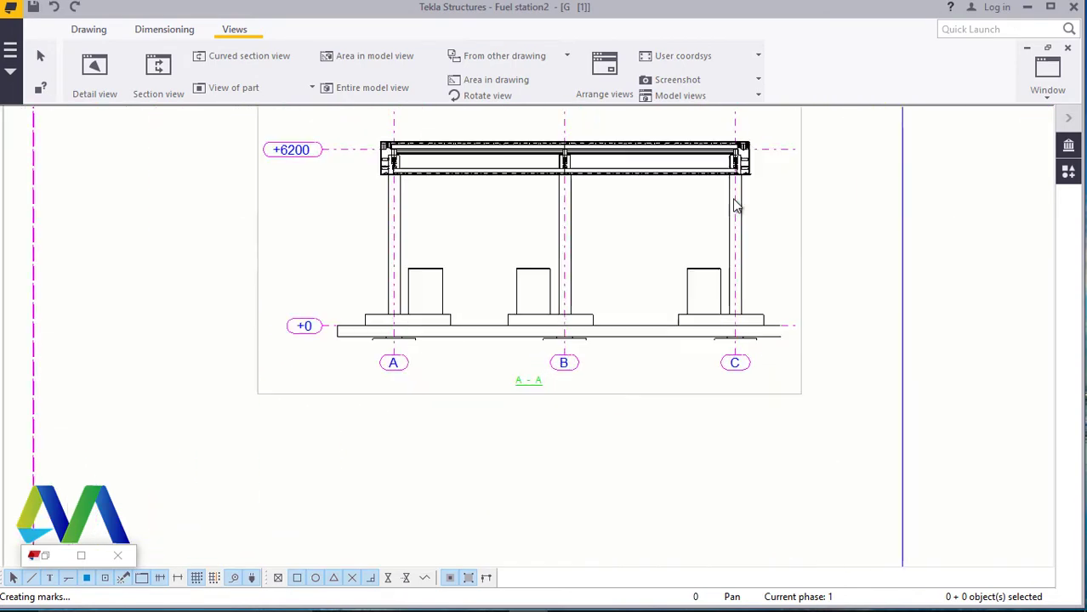
scroll(757, 324, down, 2)
scroll(768, 344, down, 2)
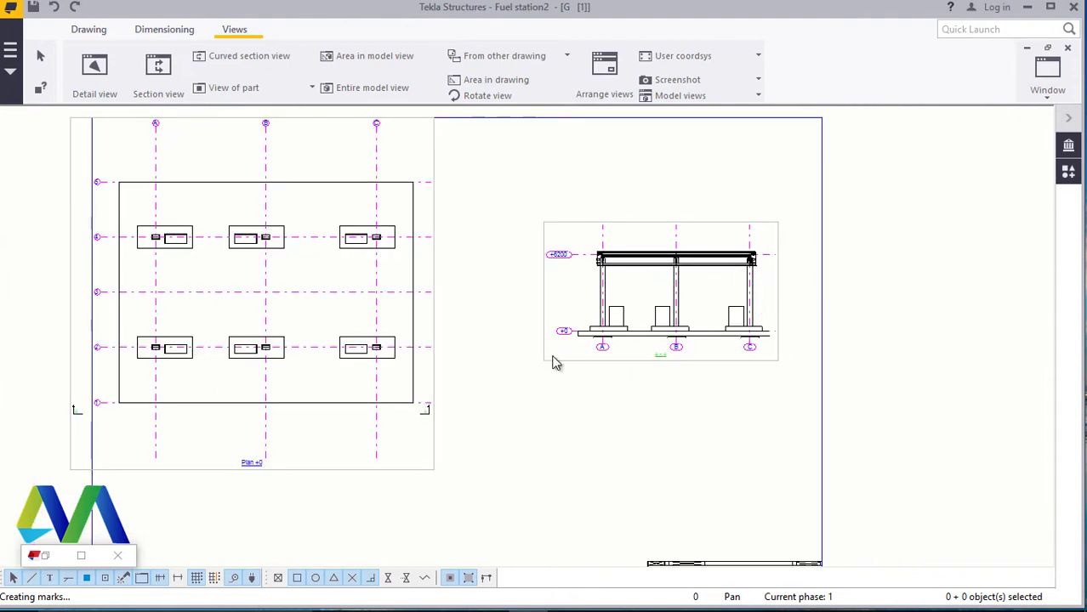
scroll(553, 359, up, 1)
scroll(475, 376, down, 2)
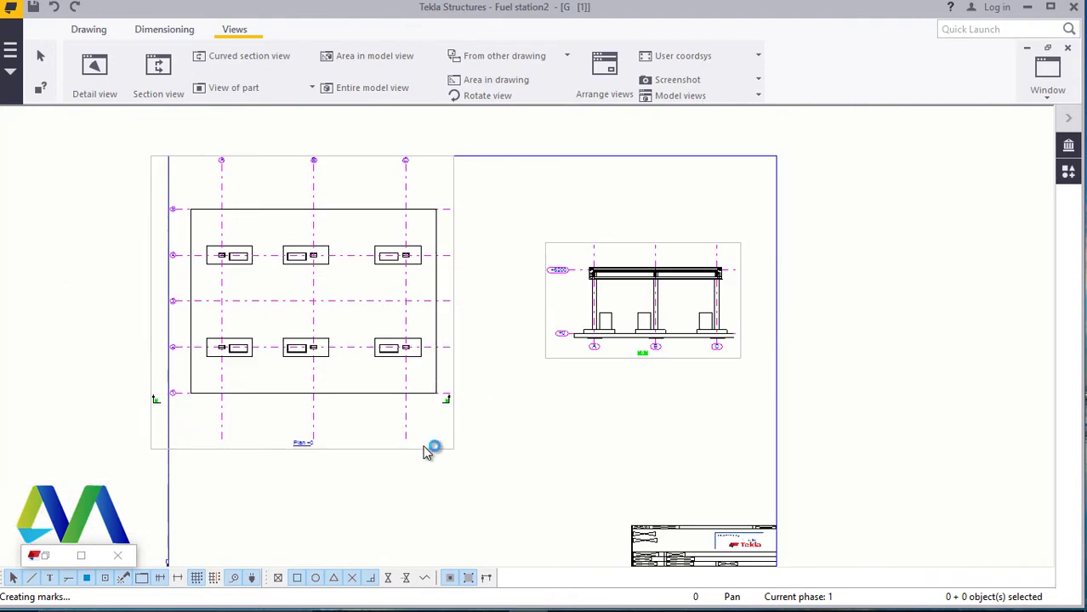
- Move Plan +0 down and right inside the sheet frame and enlarge its view boundary on all sides
click(429, 451)
drag(464, 456, 470, 470)
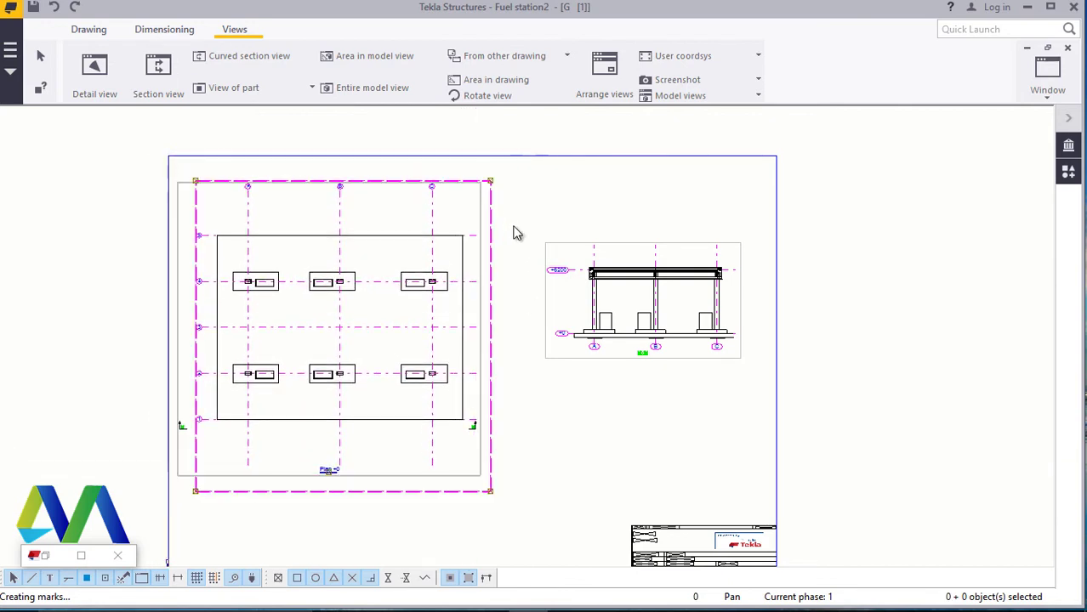
click(486, 171)
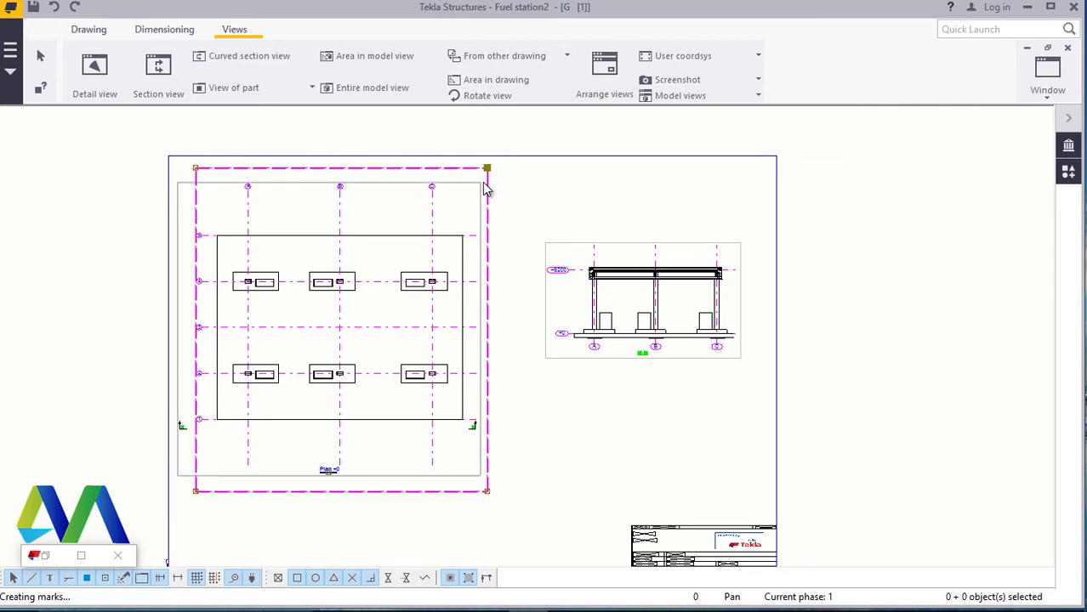
drag(487, 492, 505, 501)
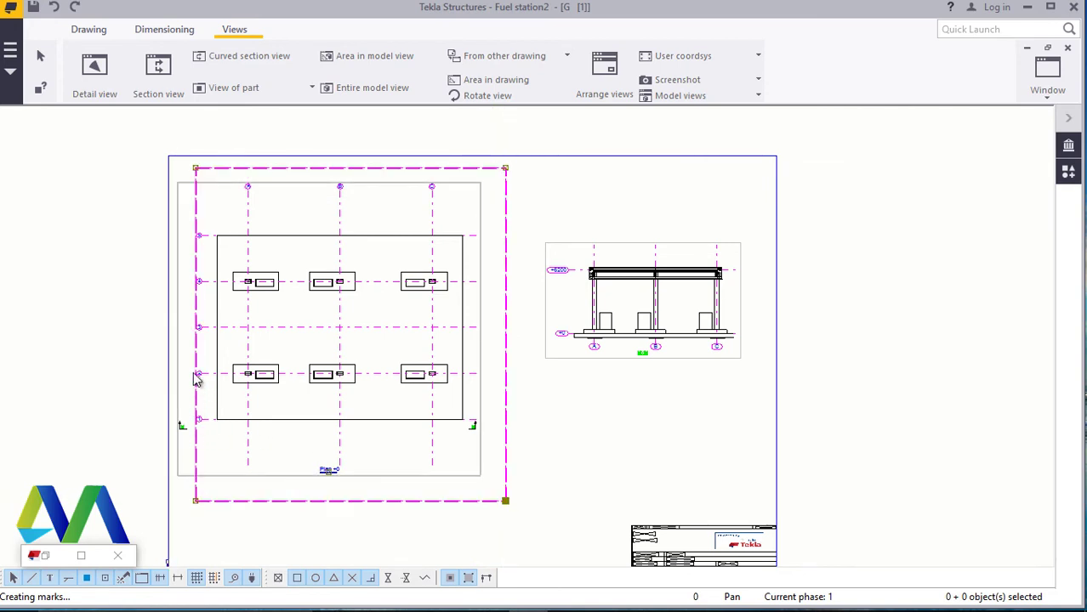
drag(200, 506, 175, 500)
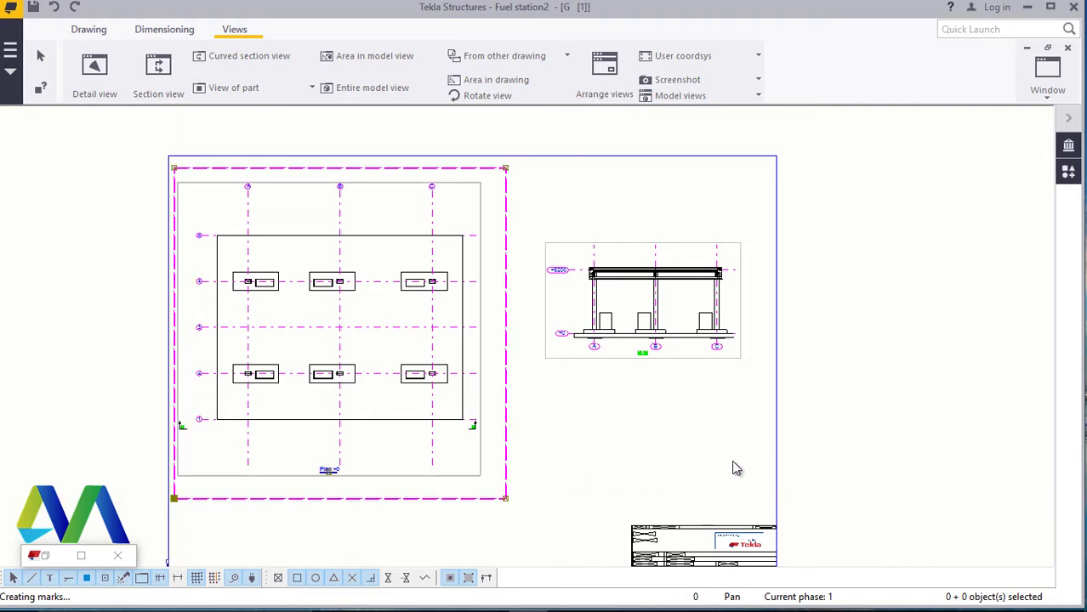
- Extend section A - A's view boundary upward and slightly to the right from its upper-right corner
scroll(728, 291, up, 6)
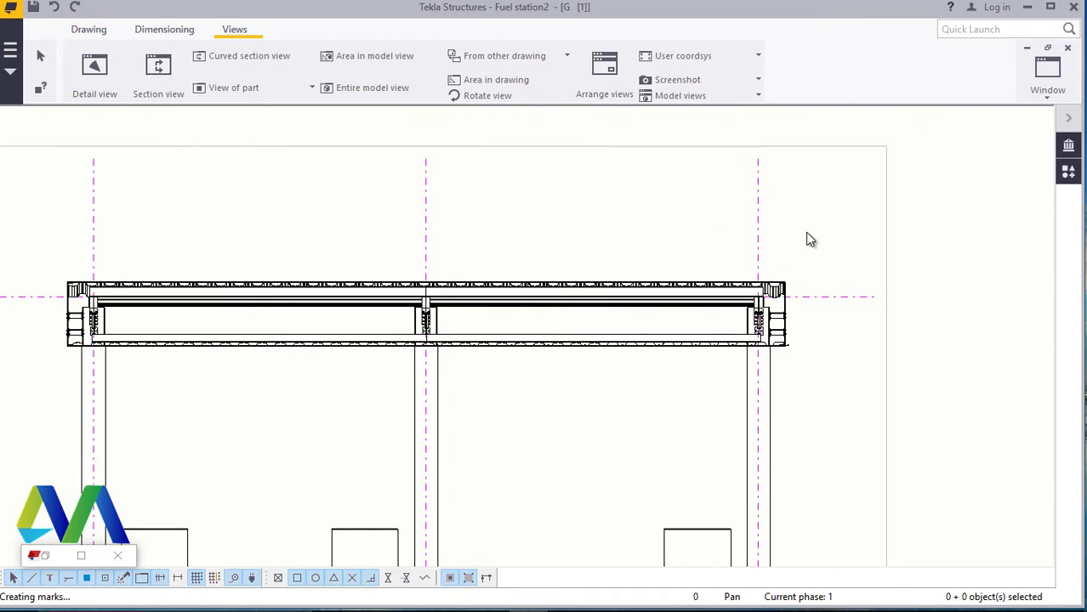
scroll(476, 298, down, 4)
scroll(672, 398, up, 1)
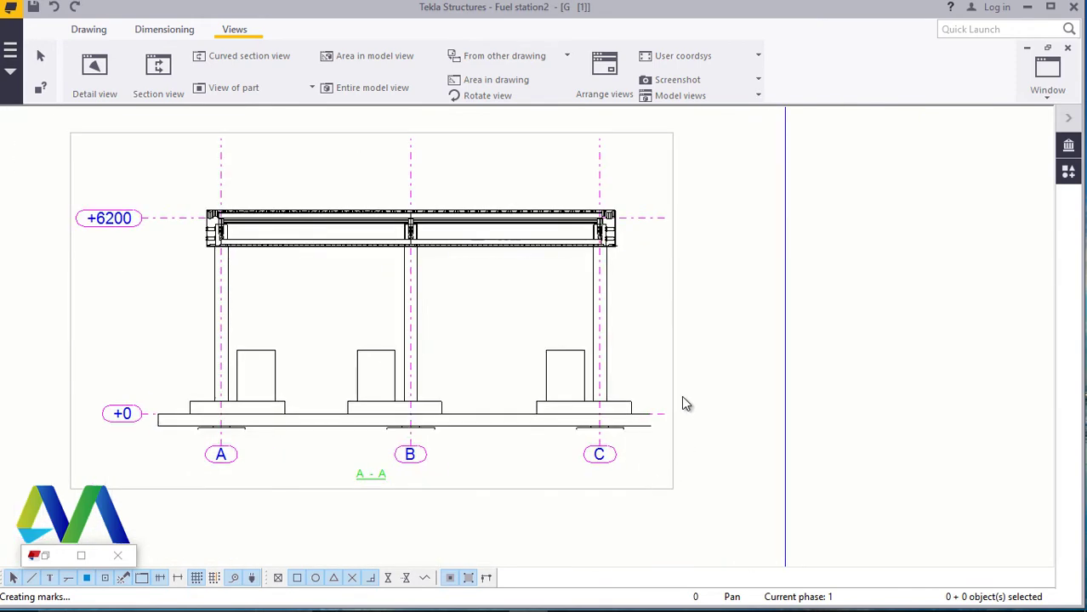
scroll(686, 403, down, 3)
click(630, 433)
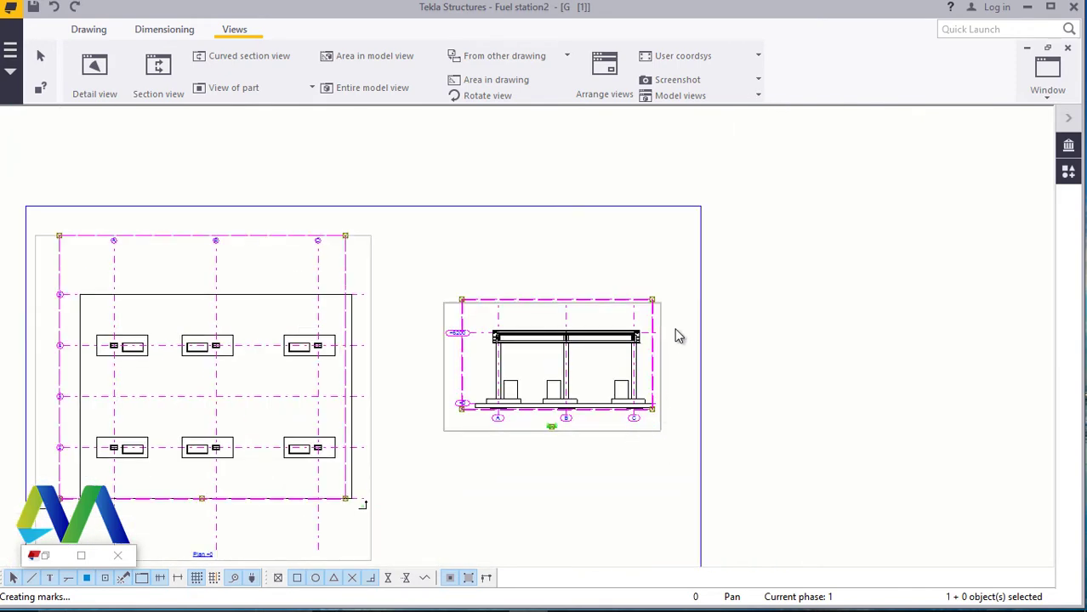
scroll(678, 336, up, 3)
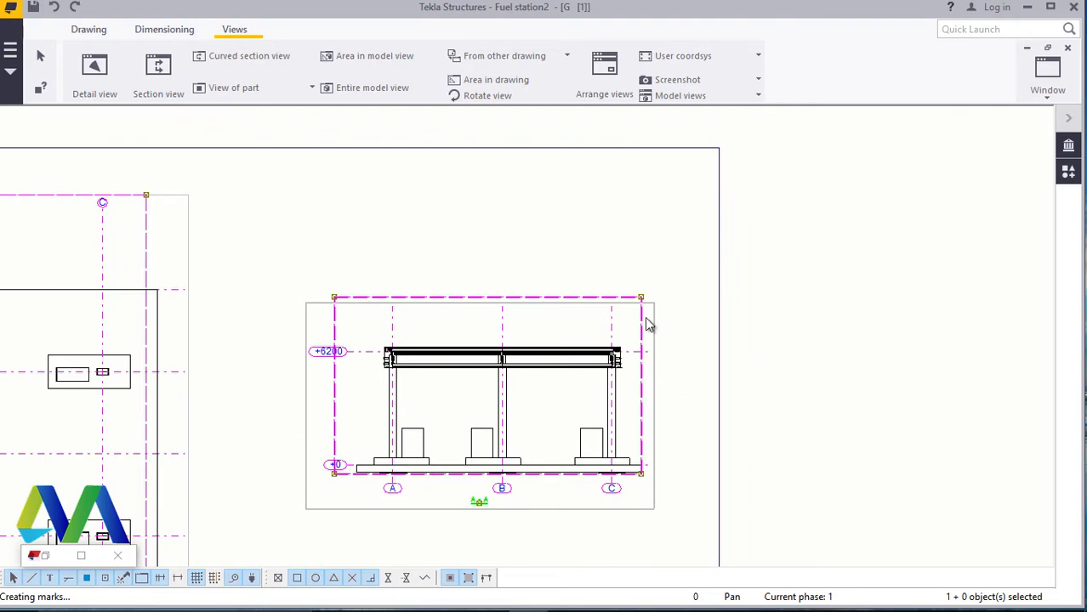
mouse_move(642, 299)
mouse_down()
mouse_move(643, 281)
mouse_move(656, 303)
mouse_up()
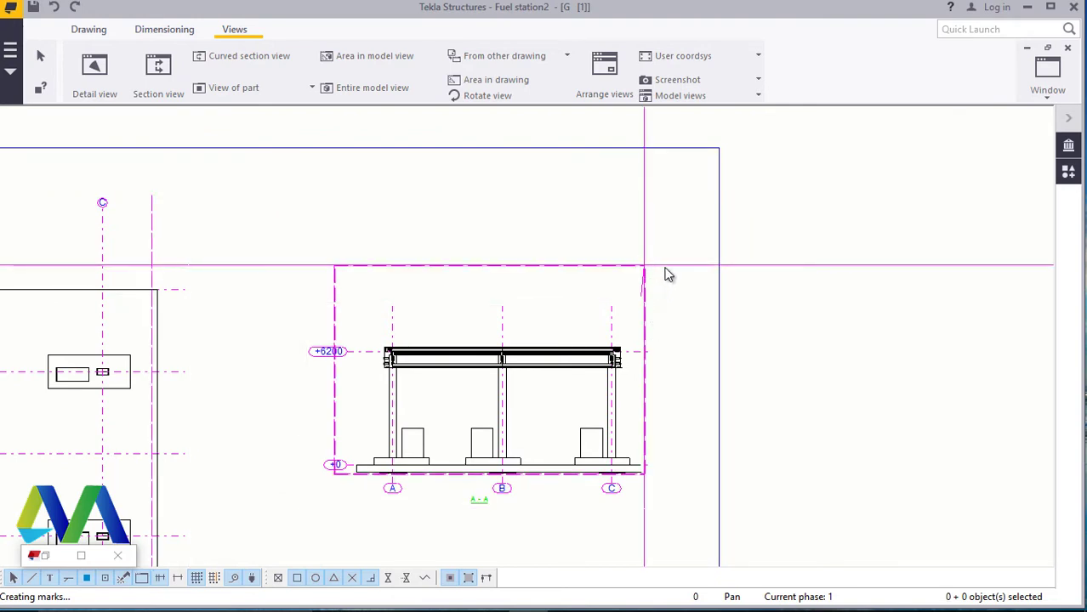
scroll(604, 324, up, 4)
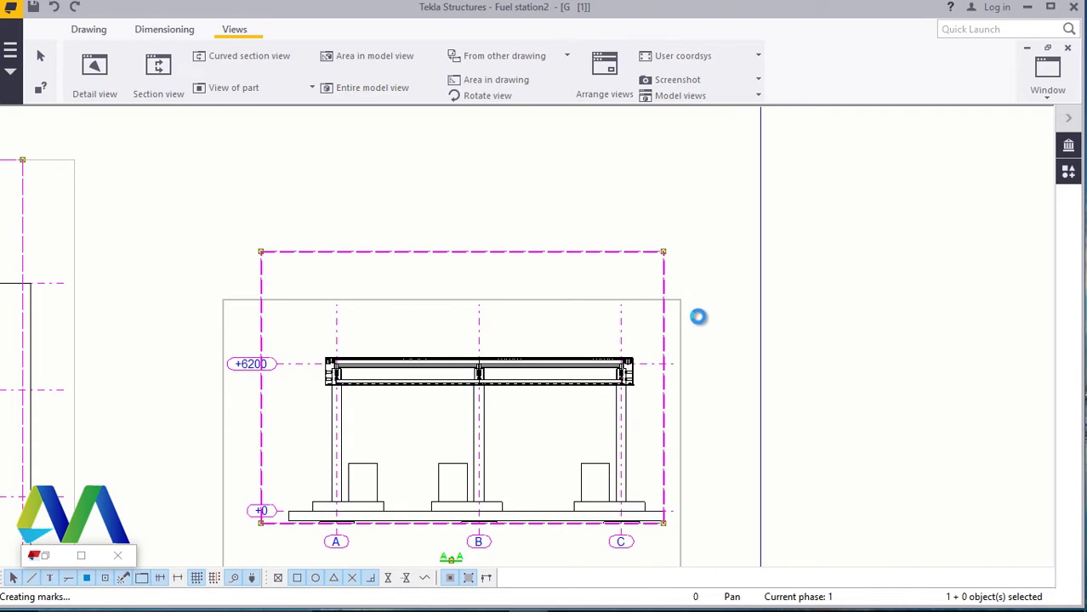
- Set the depth down of section view A - A to 30000 and apply the view properties
double_click(699, 317)
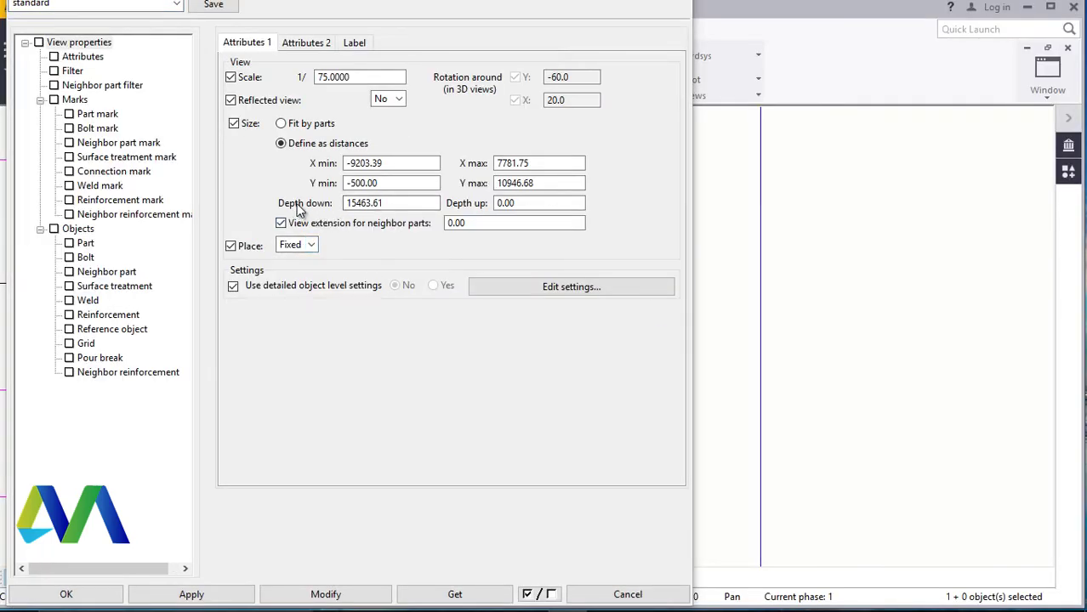
drag(384, 204, 326, 211)
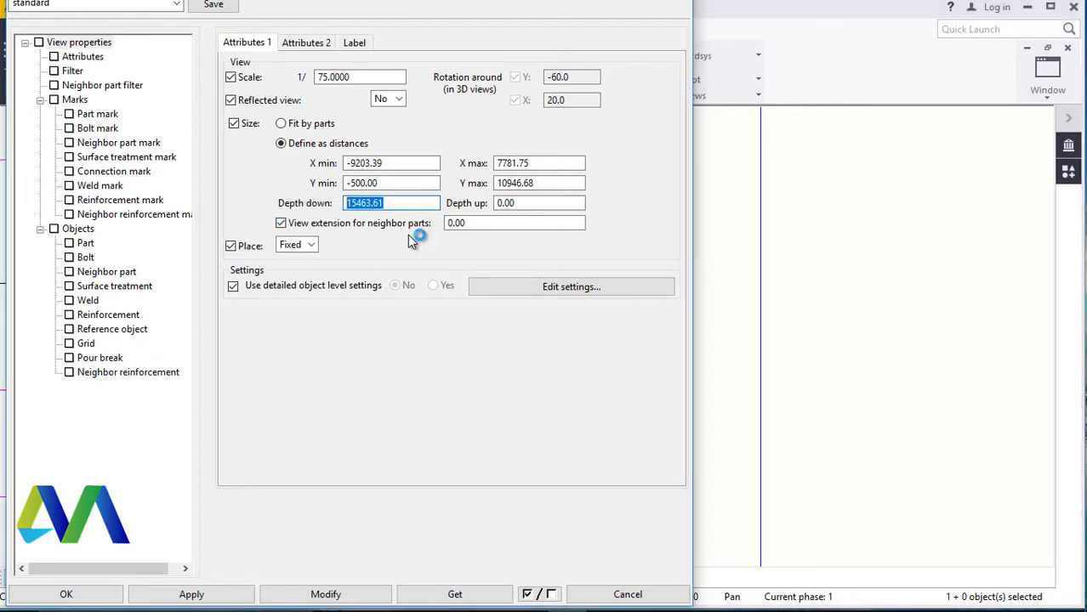
text(30000)
click(321, 595)
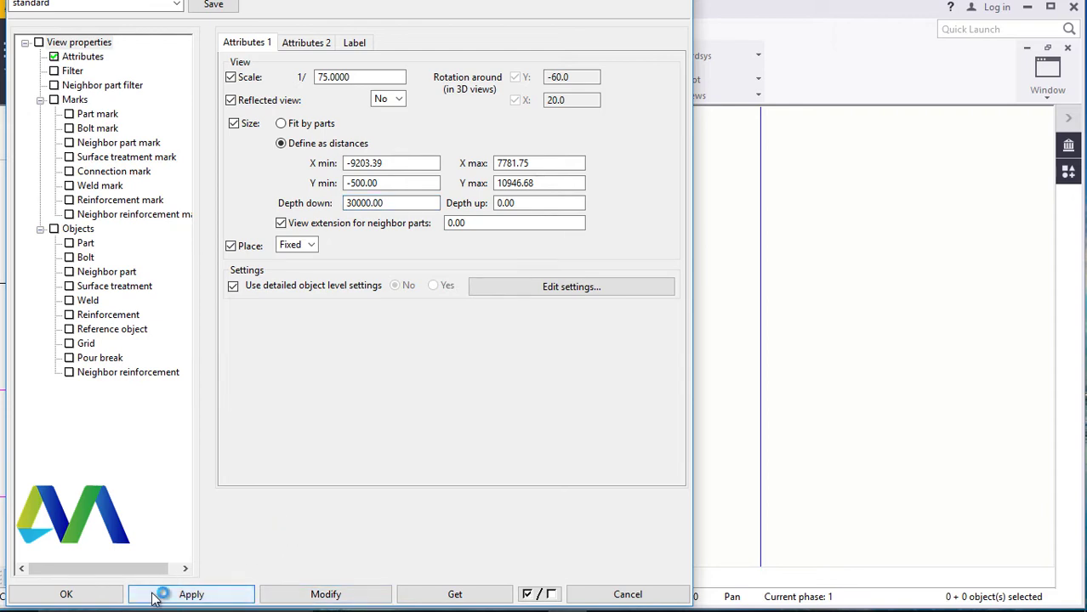
click(101, 593)
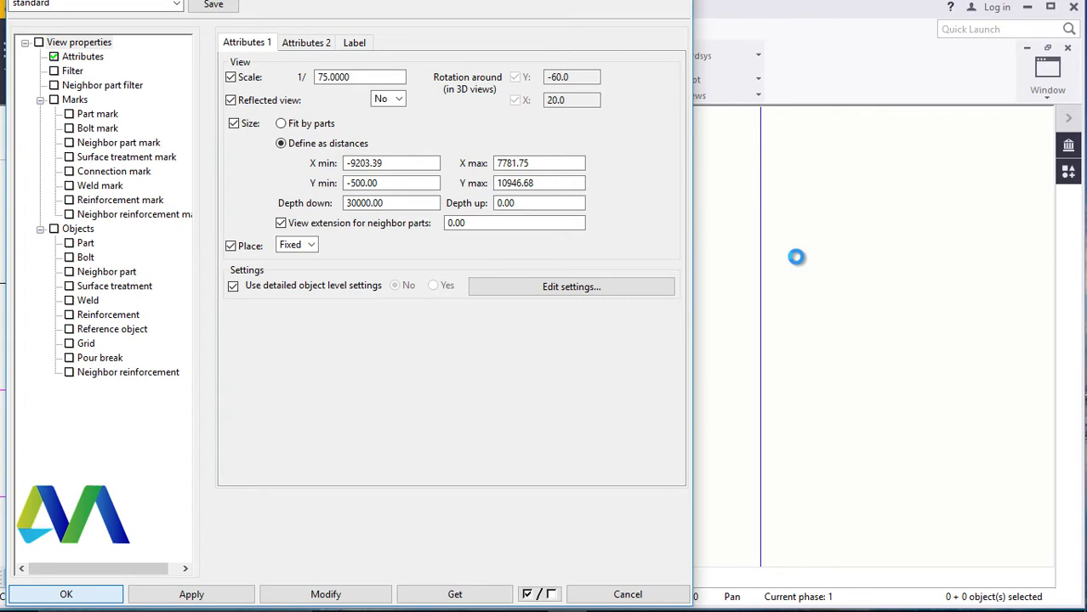
scroll(584, 336, up, 3)
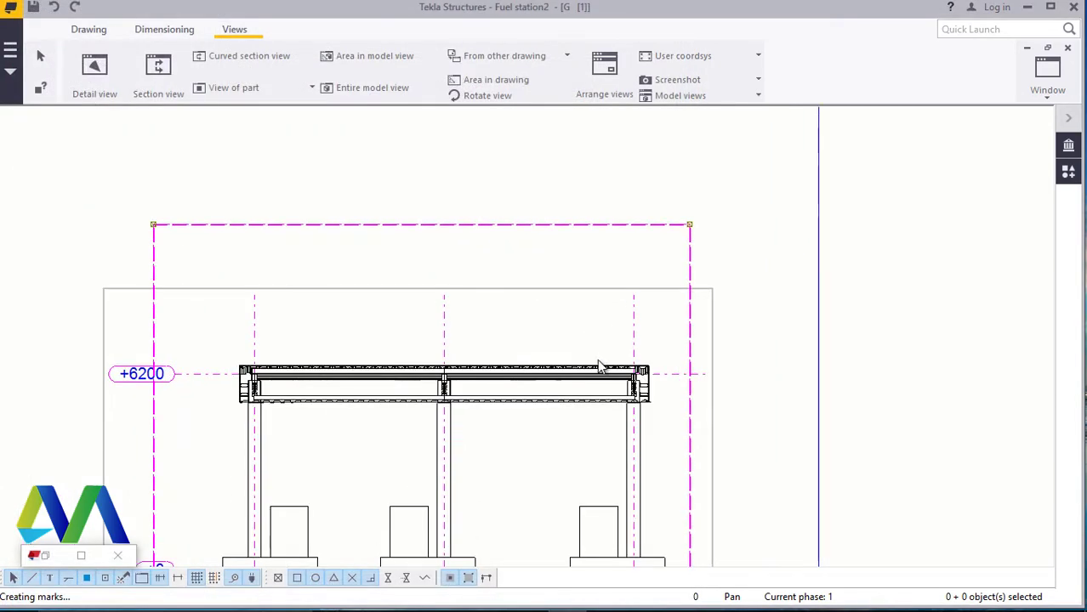
scroll(616, 302, down, 3)
scroll(668, 323, up, 1)
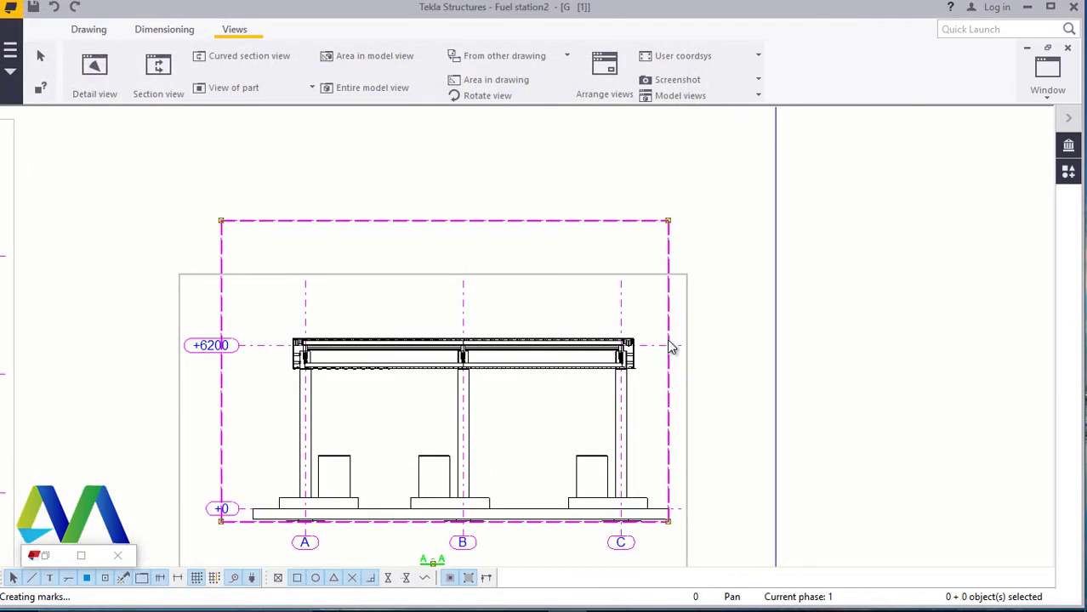
- Extend section A - A's view boundary downward from its lower-right corner to take in the footings below the slab
drag(667, 523, 672, 574)
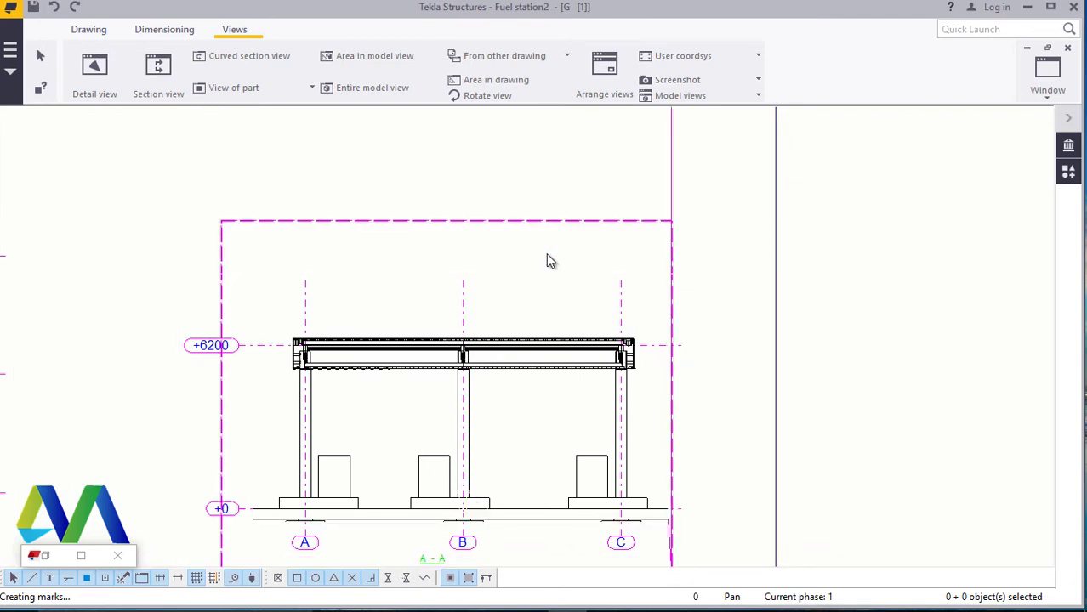
scroll(575, 265, down, 2)
scroll(630, 340, up, 1)
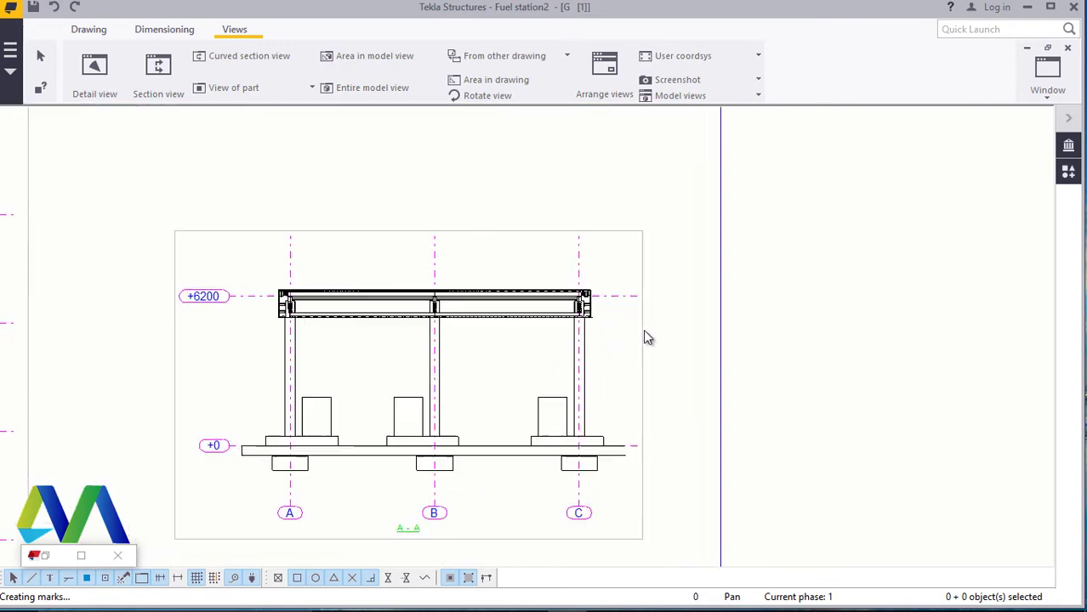
scroll(455, 321, up, 6)
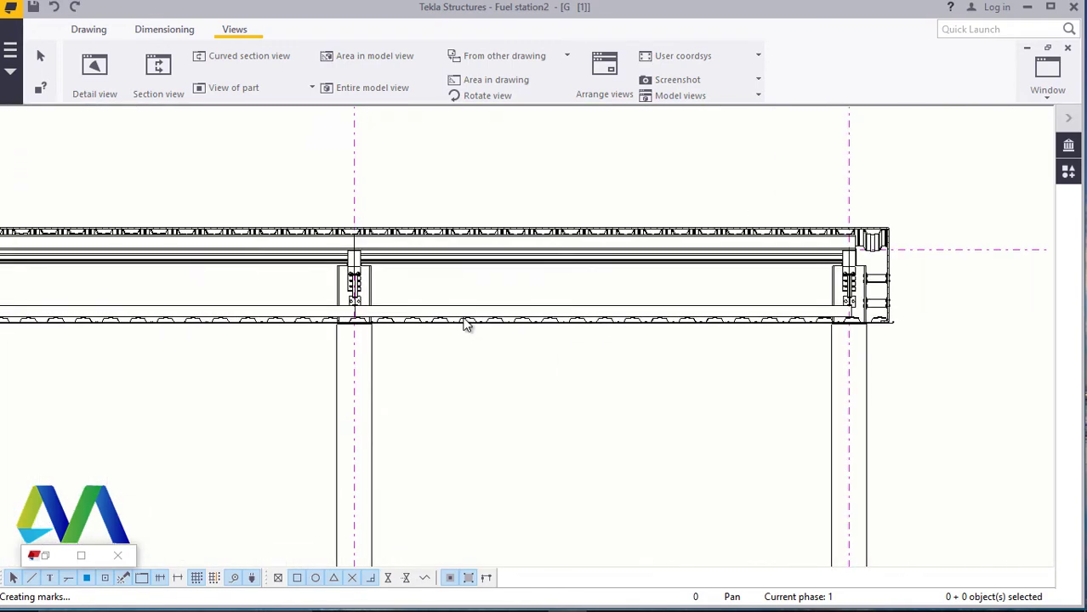
scroll(473, 318, down, 8)
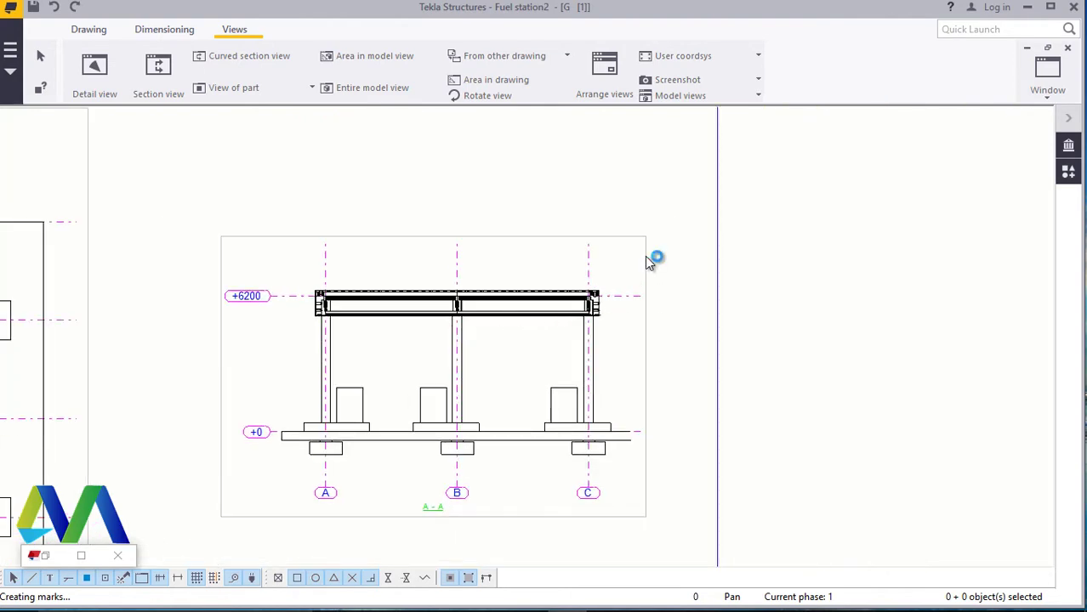
- Delete the existing section view A - A from the sheet, leaving Plan +0
click(646, 256)
right_click(647, 255)
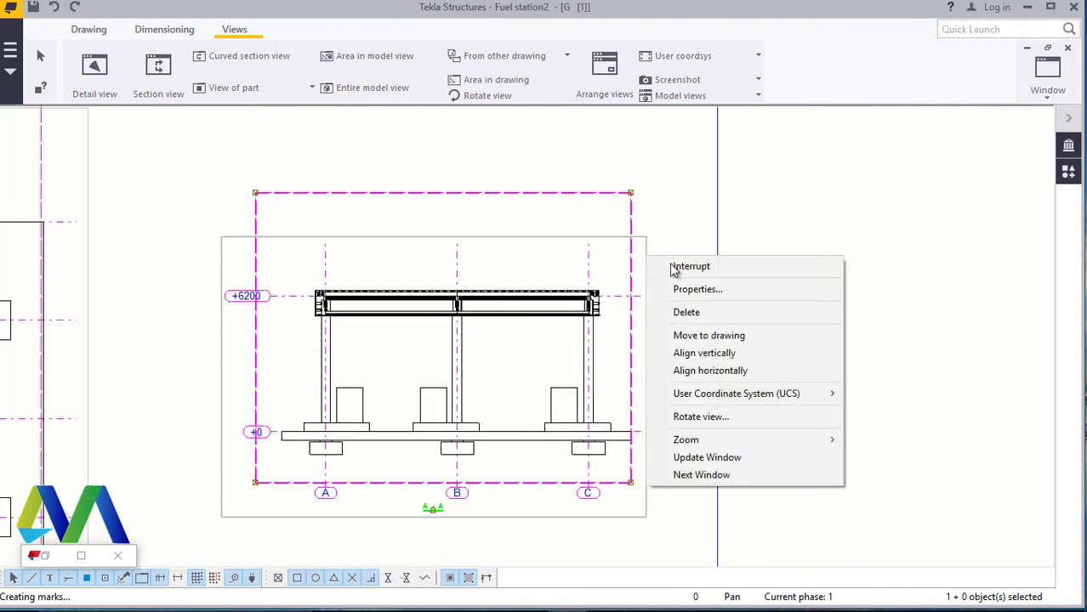
click(685, 313)
scroll(633, 315, down, 4)
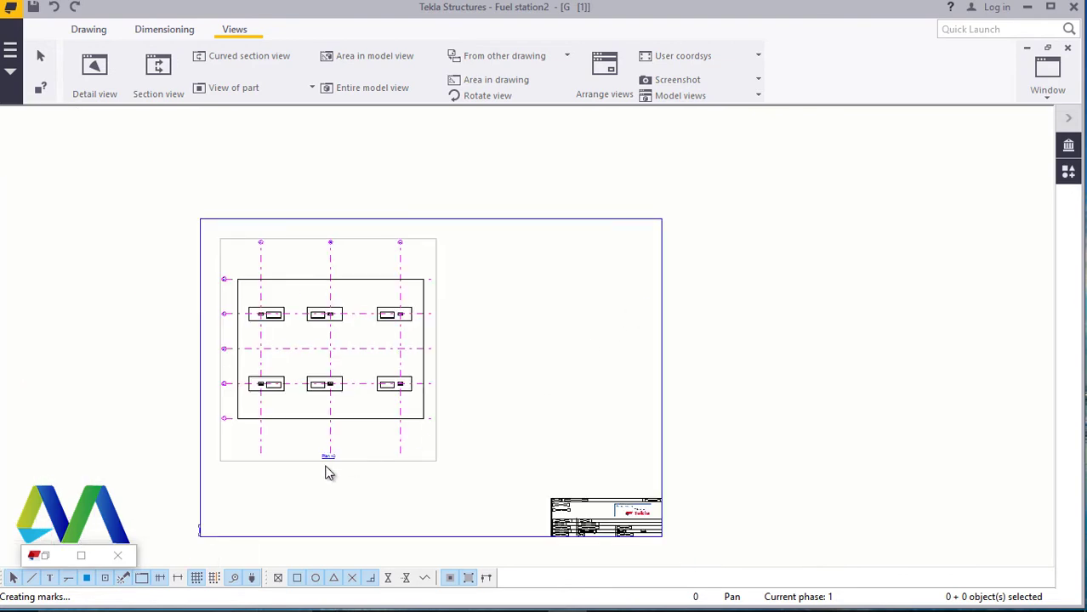
scroll(329, 473, up, 2)
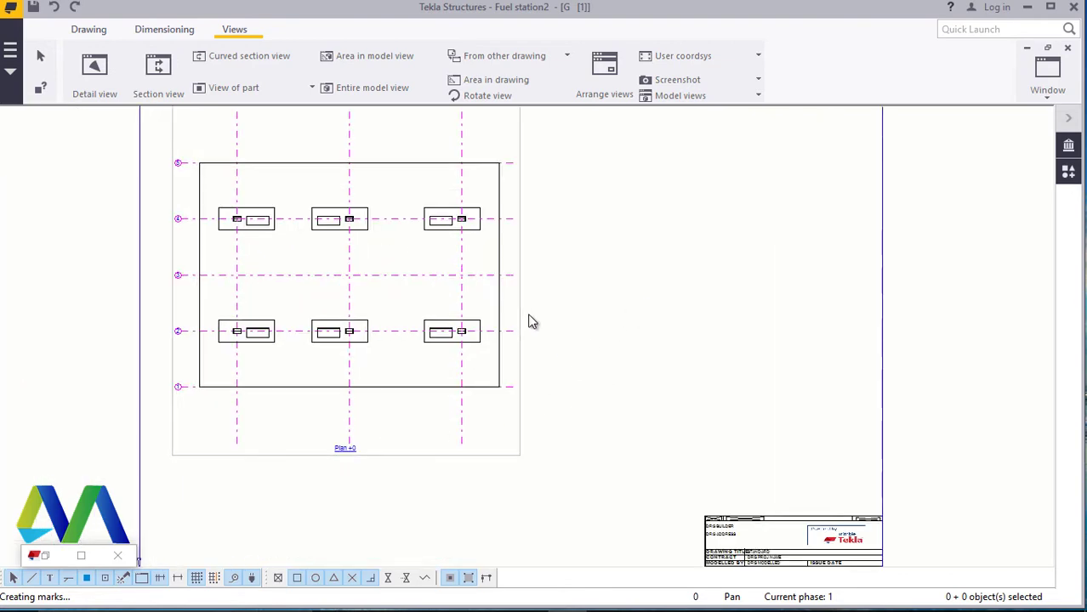
scroll(288, 415, down, 2)
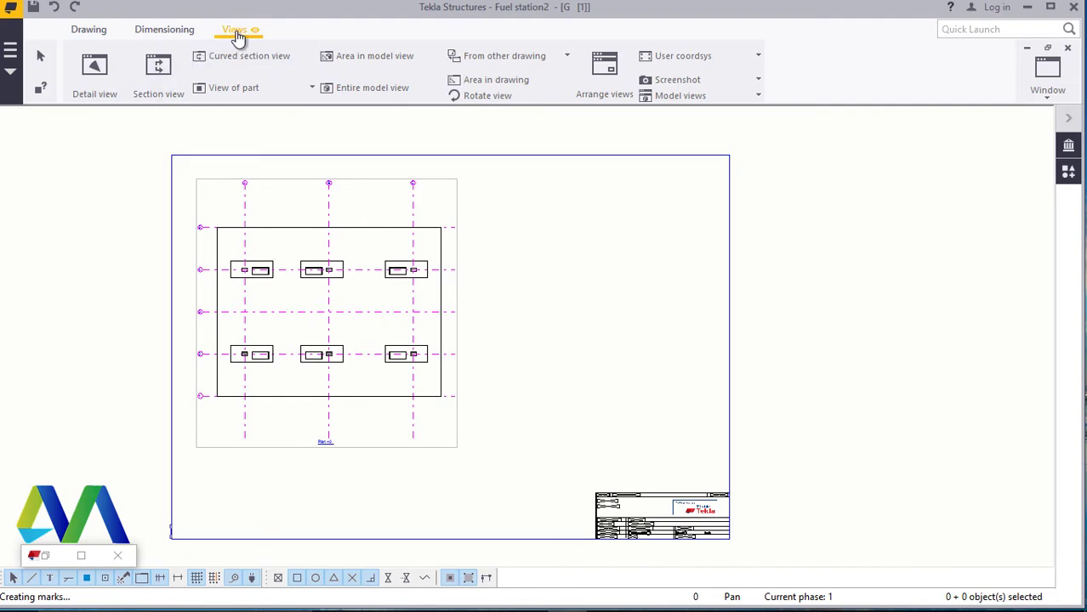
- Start a section view with its cut plane below grid line 1, running from the lower end of grid line A to grid line C
click(159, 70)
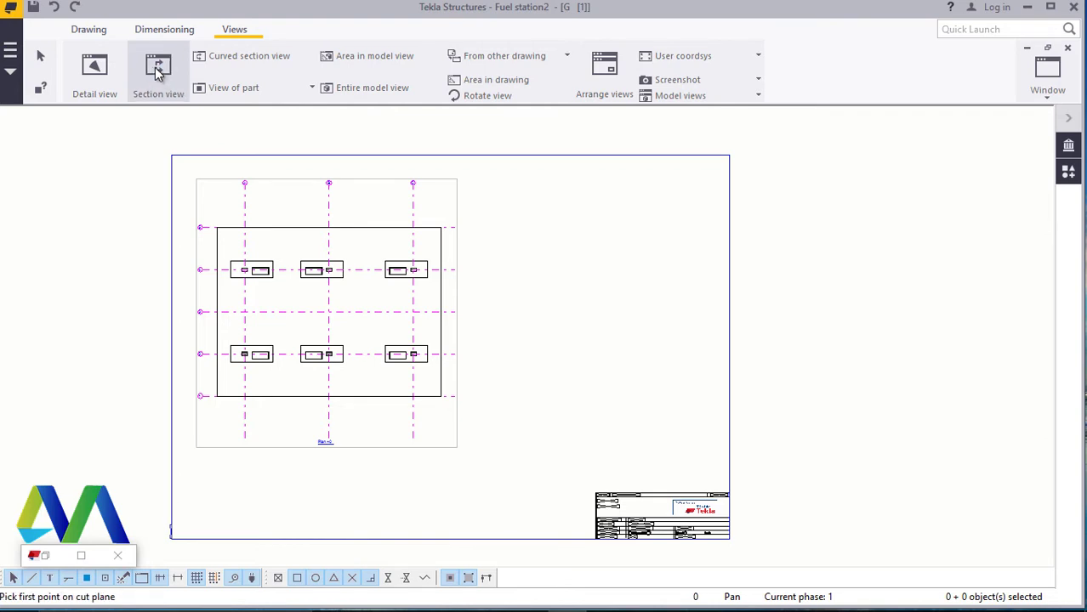
scroll(256, 468, up, 2)
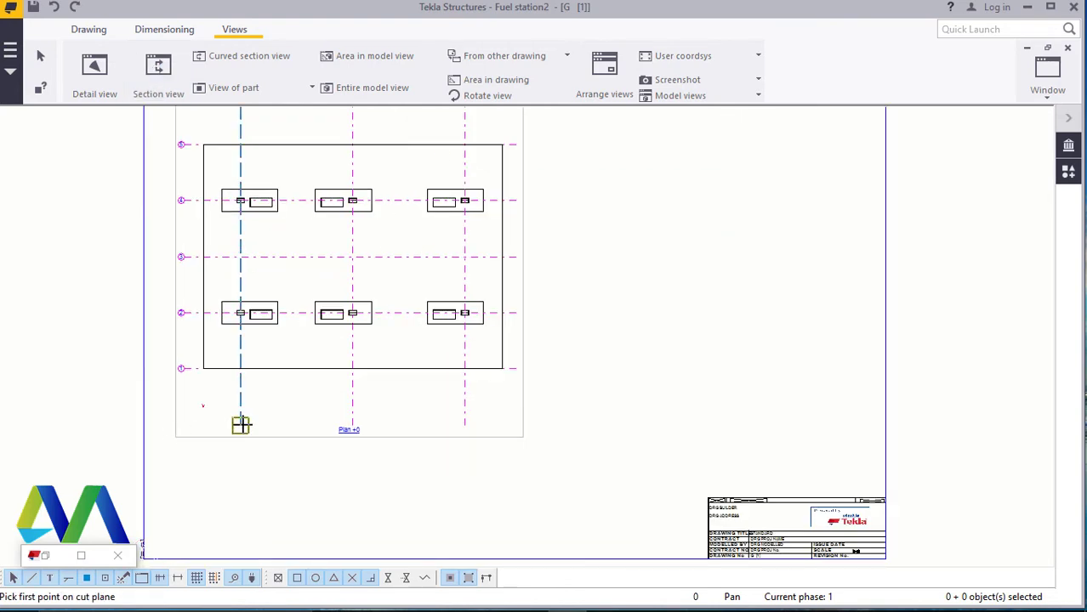
scroll(157, 362, up, 4)
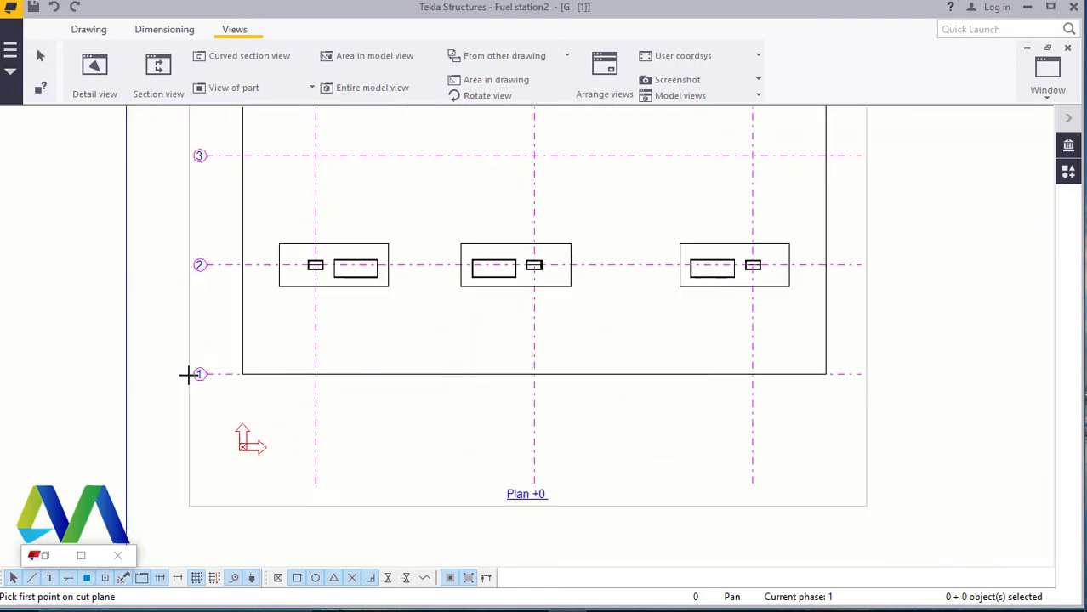
scroll(181, 364, down, 4)
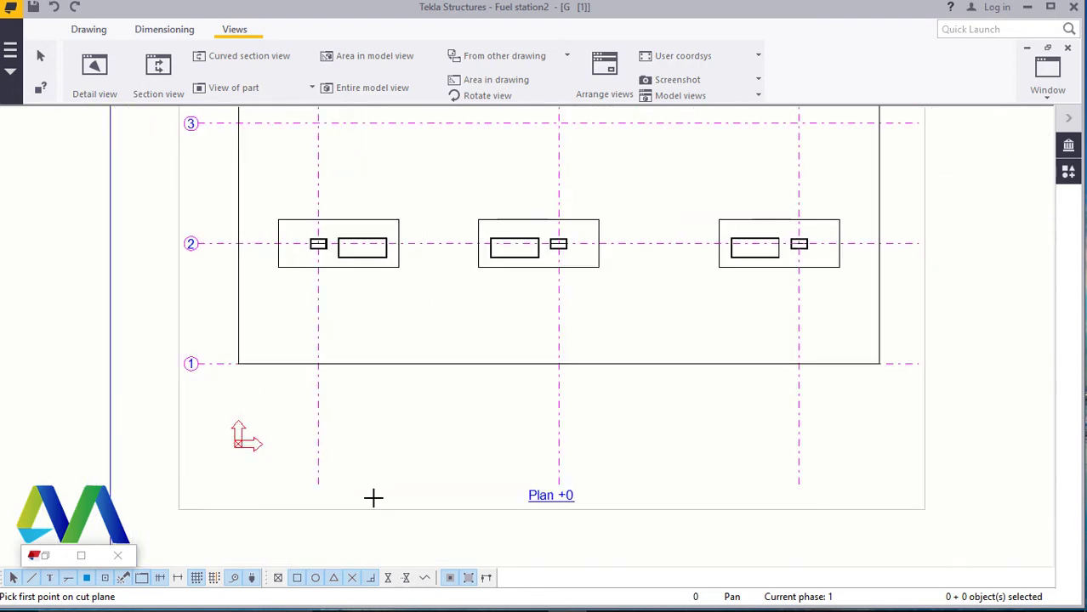
click(317, 484)
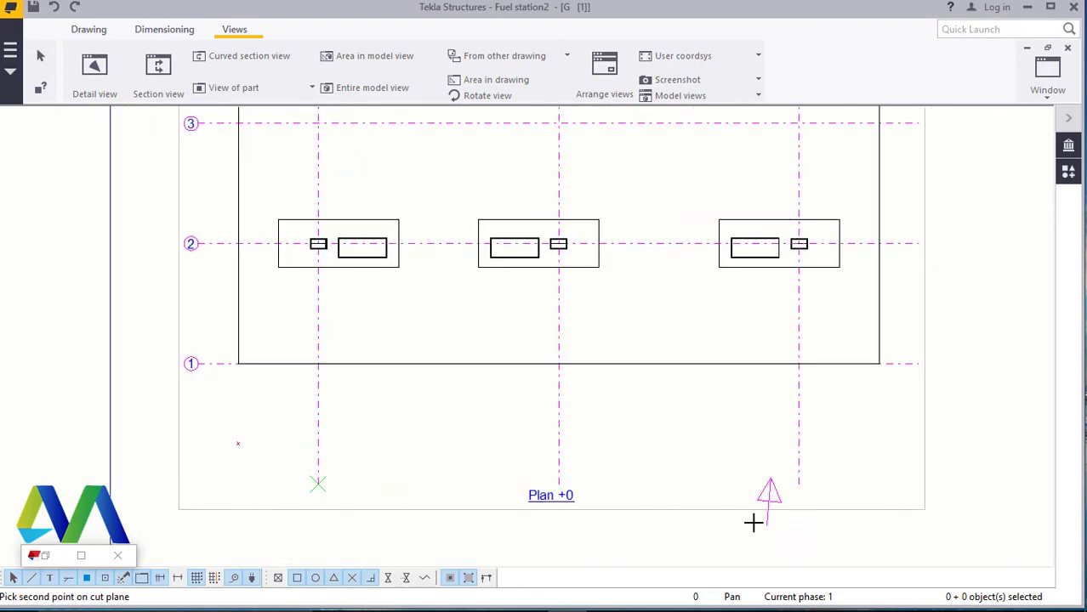
click(798, 483)
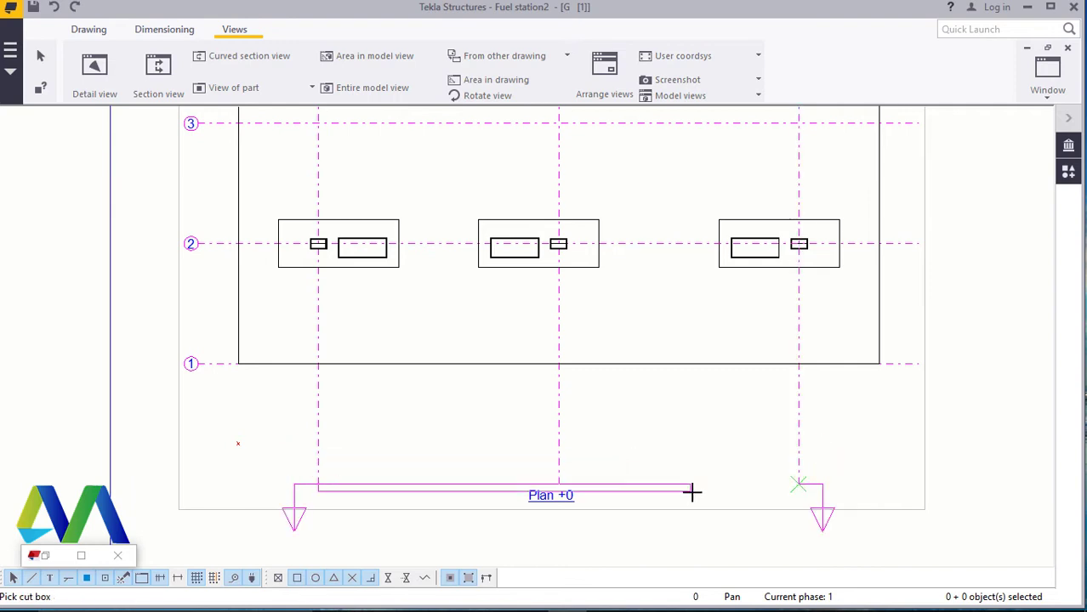
- Stretch the cut box upward around the whole of Plan +0 and insert the section view just below the plan
scroll(691, 490, down, 3)
scroll(715, 417, down, 2)
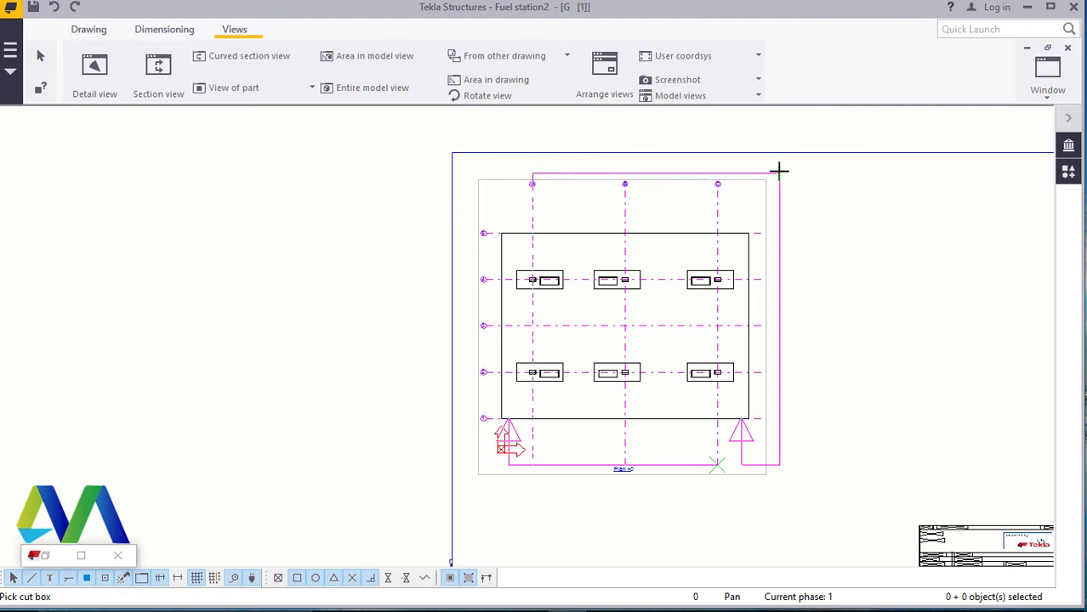
click(463, 189)
scroll(631, 473, up, 2)
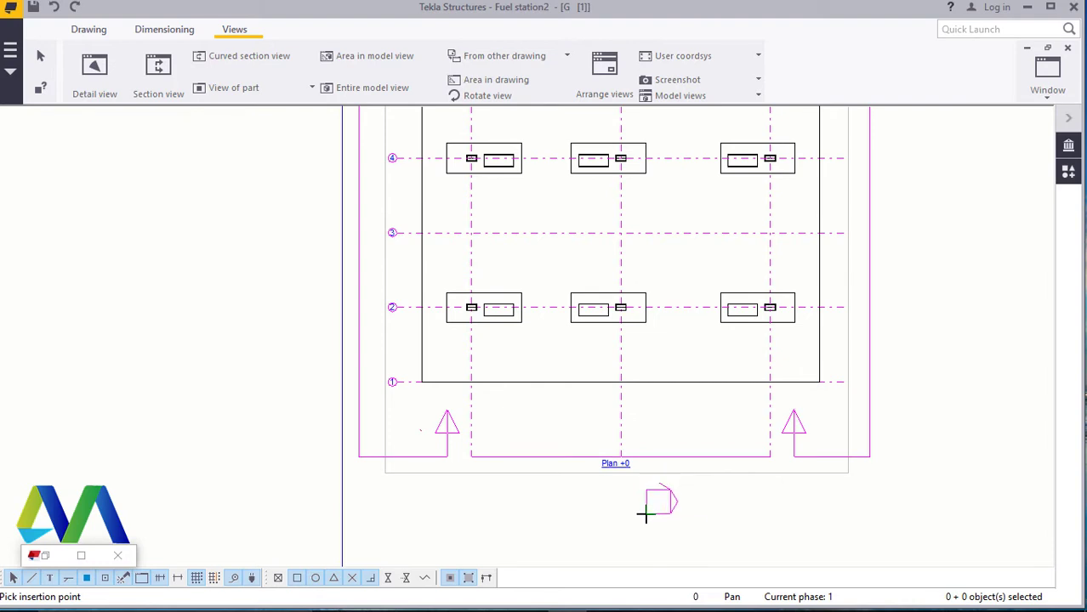
click(645, 513)
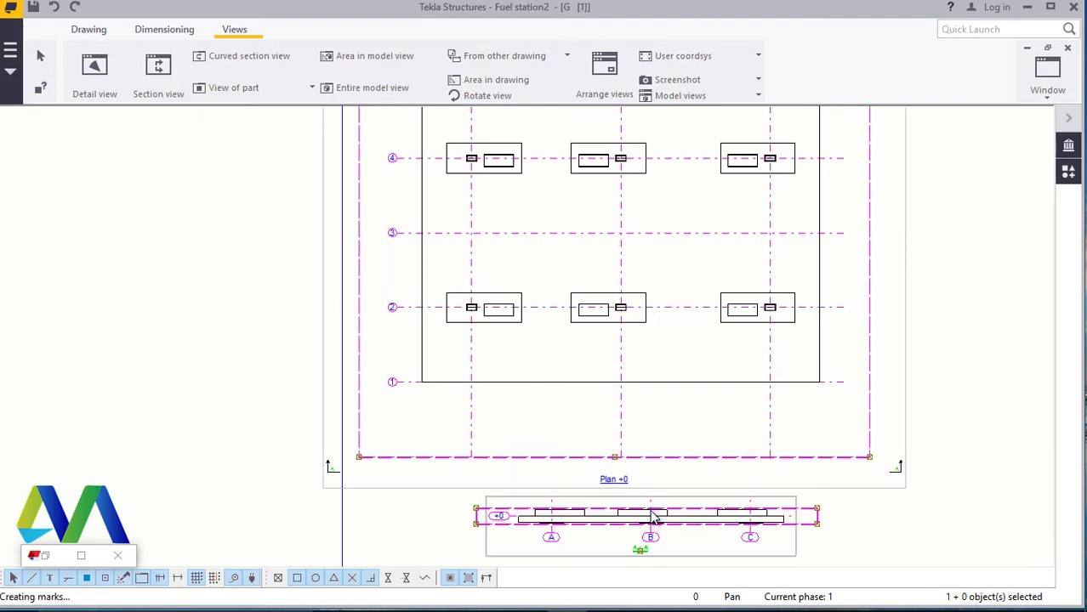
- Move the new section view A - A to the free area right of Plan +0, inside the sheet frame
scroll(403, 388, down, 4)
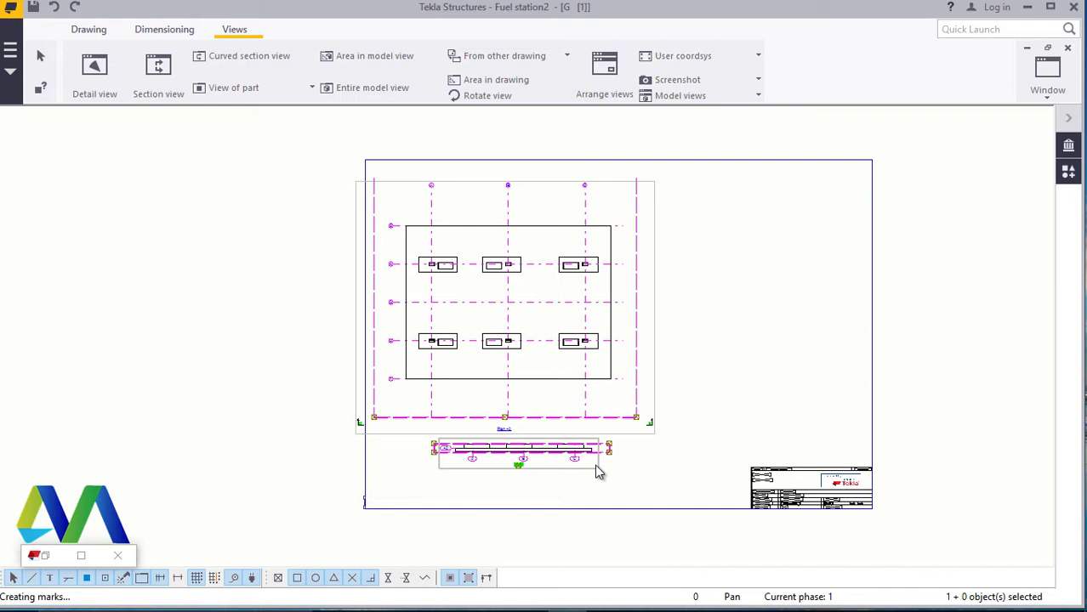
mouse_move(596, 465)
mouse_down()
mouse_move(604, 474)
mouse_move(748, 410)
mouse_move(847, 344)
mouse_up()
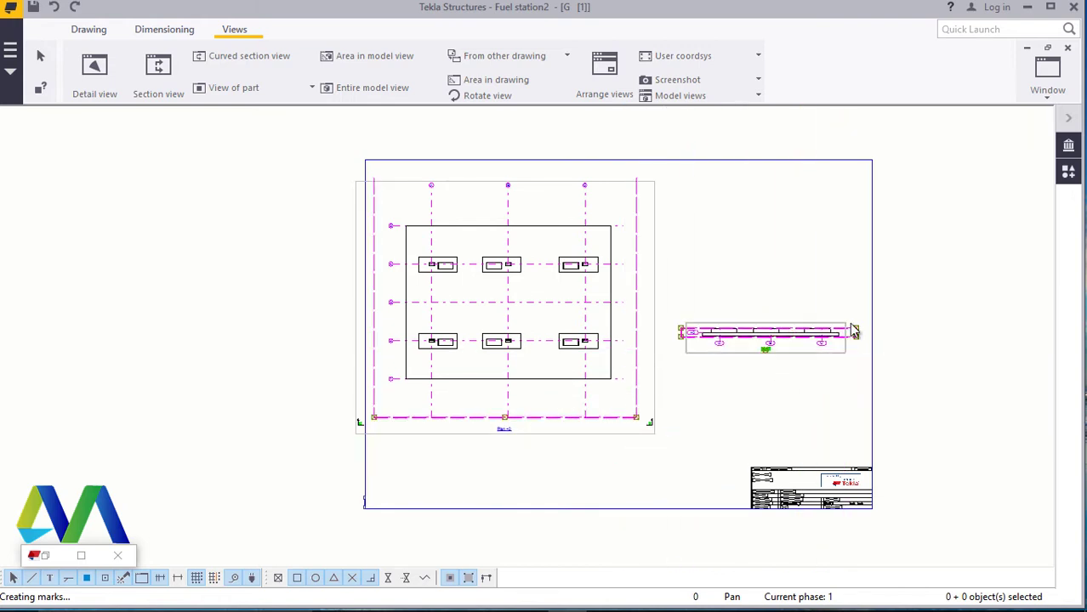
scroll(854, 317, up, 4)
scroll(847, 393, down, 1)
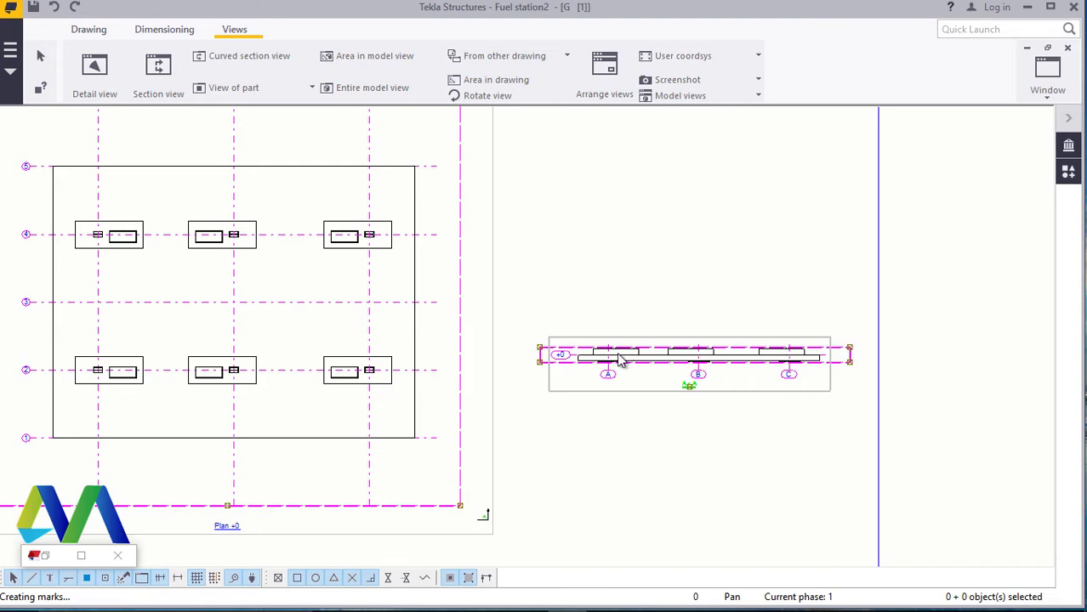
- Extend section A - A's view boundary well upward from its upper-right corner to take in the columns and the roof at +6200
scroll(619, 360, up, 3)
scroll(424, 373, down, 2)
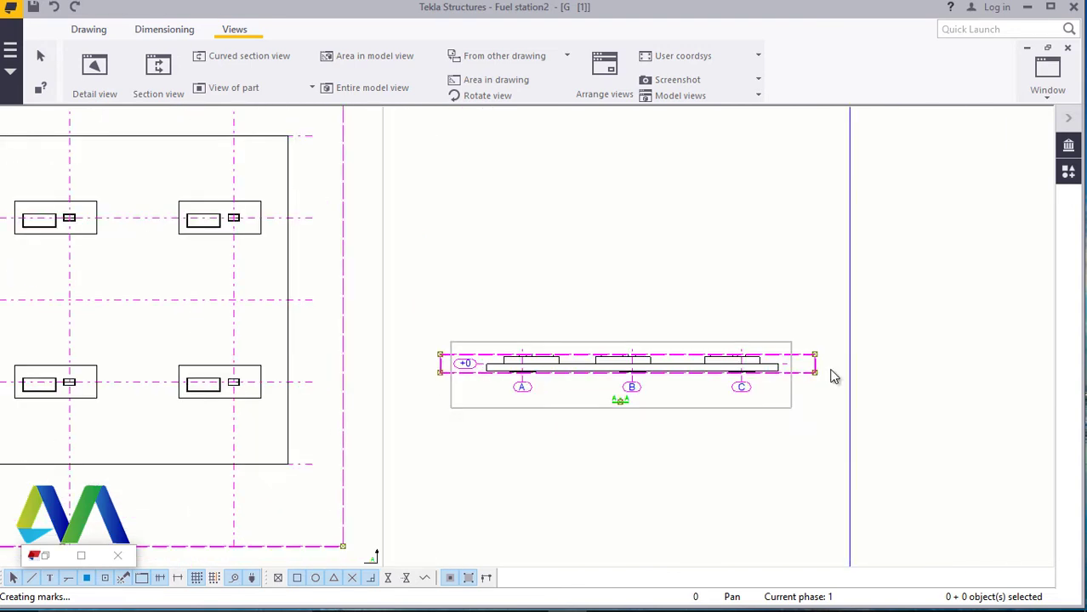
scroll(833, 372, up, 2)
scroll(799, 364, down, 2)
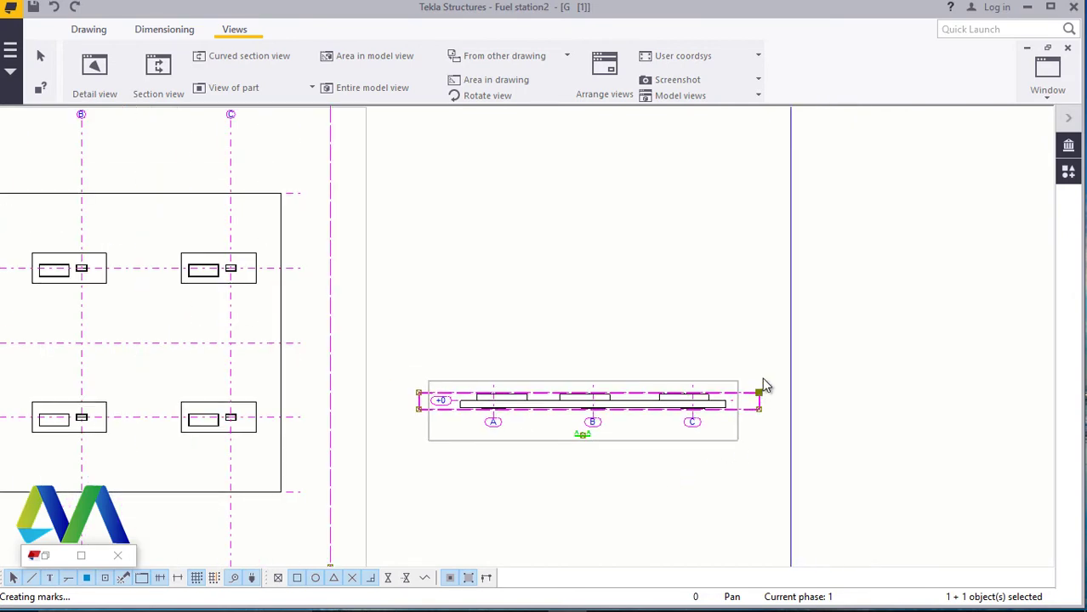
drag(763, 385, 781, 180)
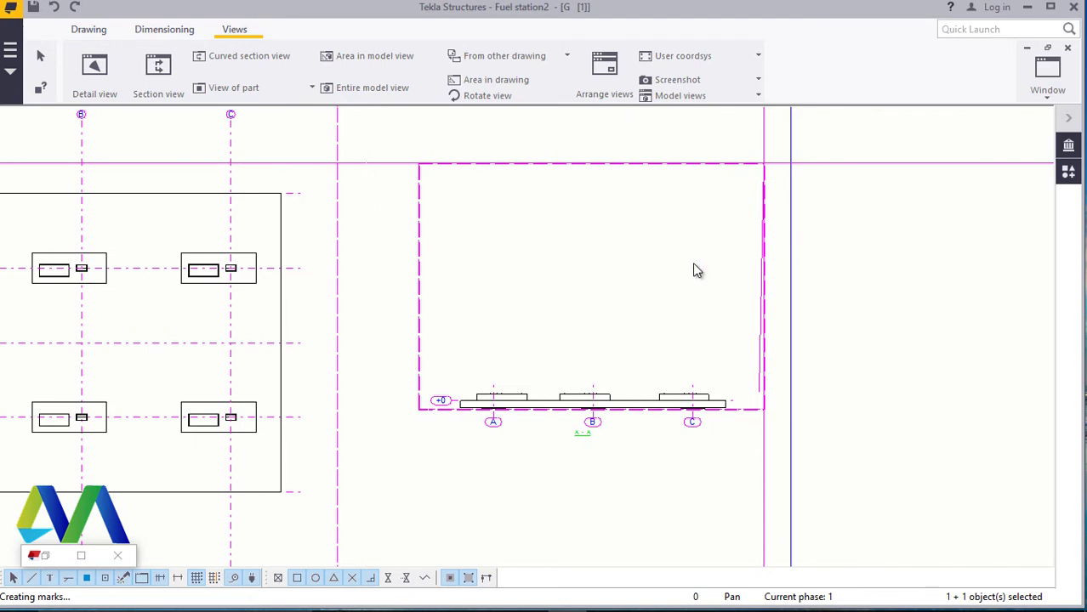
scroll(685, 278, up, 2)
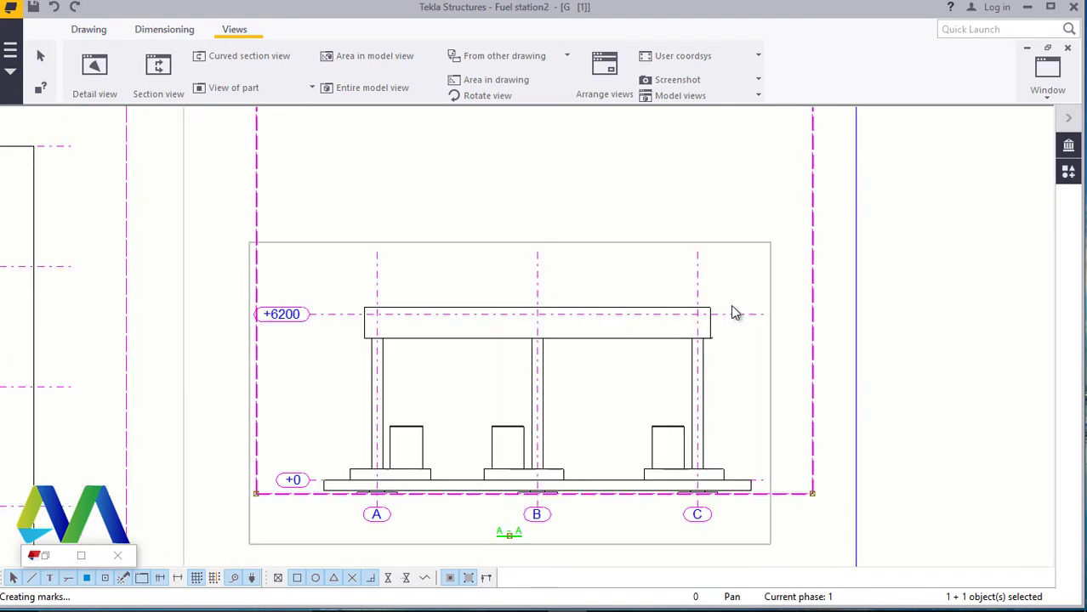
click(736, 386)
scroll(701, 352, down, 3)
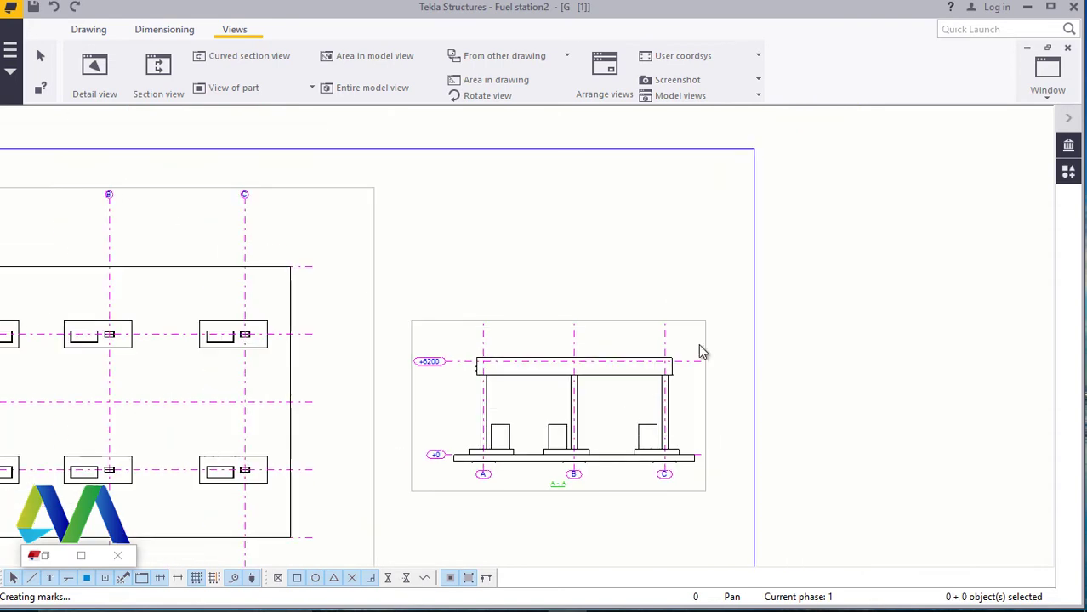
- Set the scale of section view A - A to 1/50 and apply it to the view
scroll(682, 333, up, 5)
scroll(714, 357, down, 1)
scroll(714, 357, down, 4)
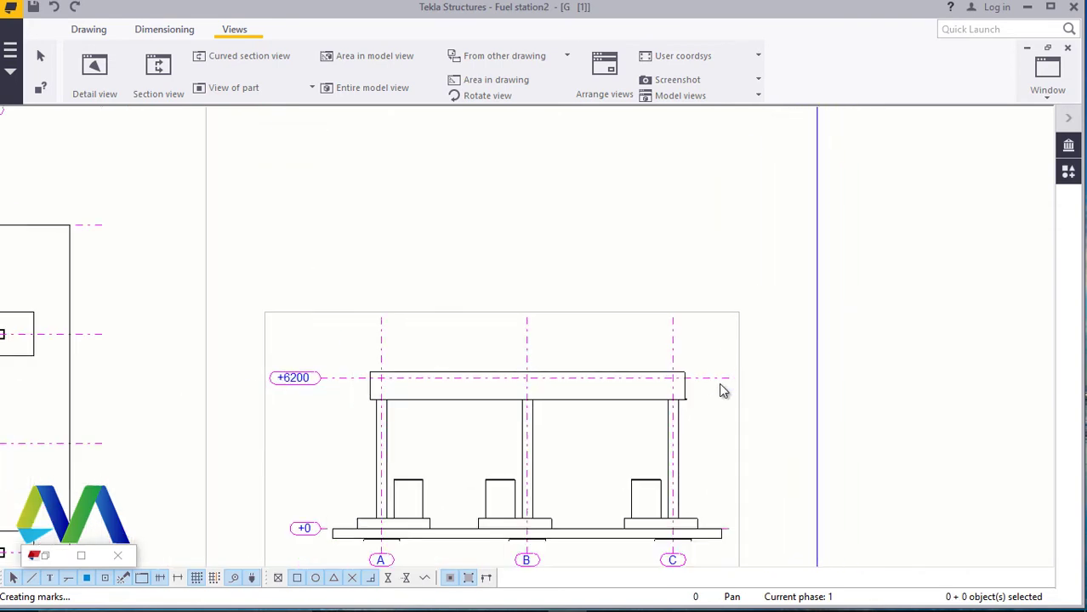
click(681, 478)
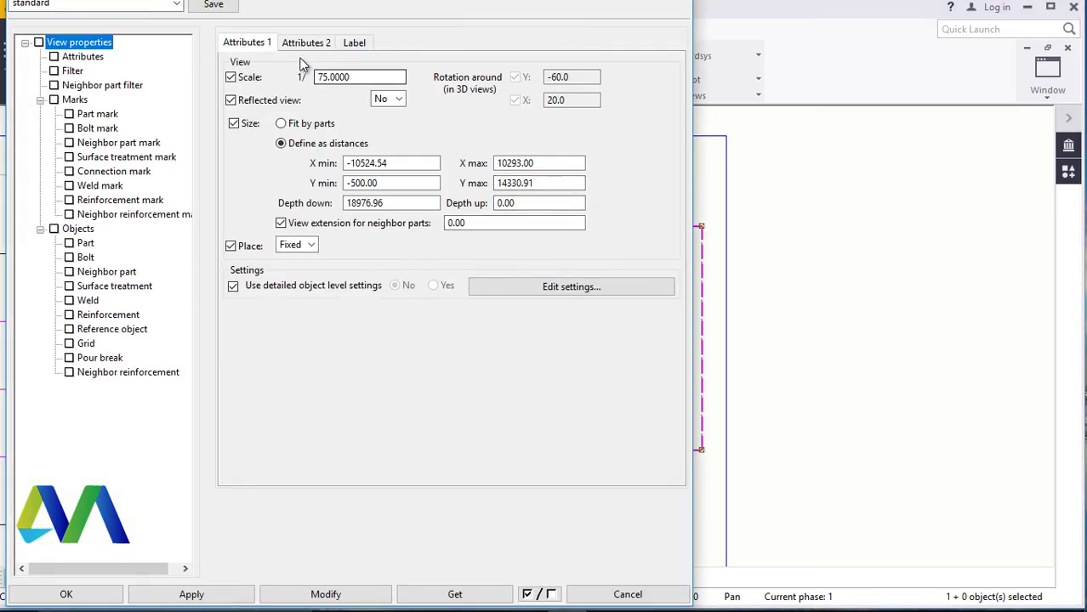
click(361, 77)
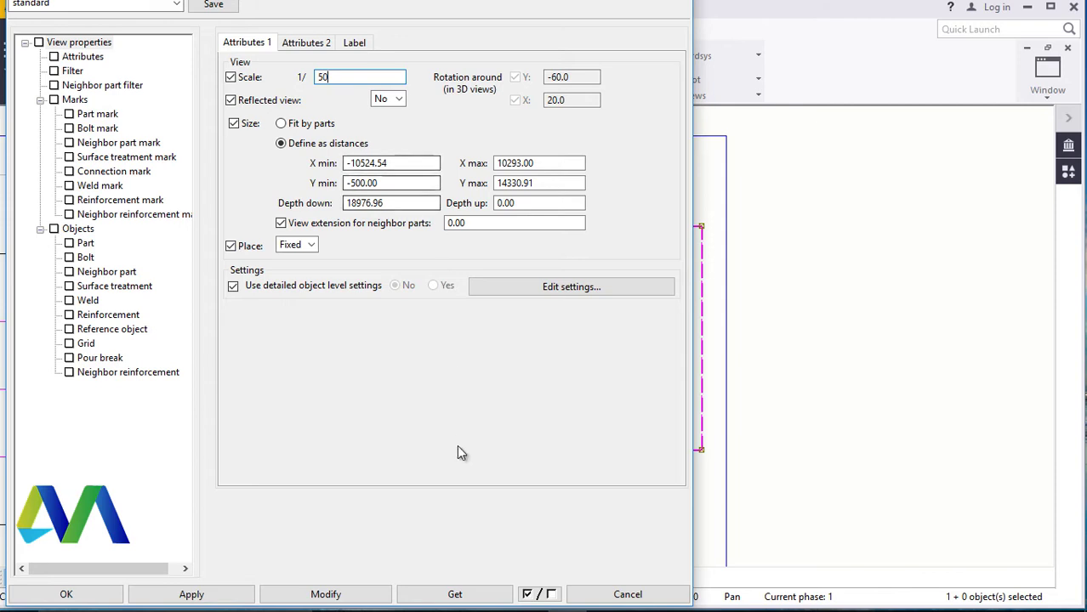
click(324, 592)
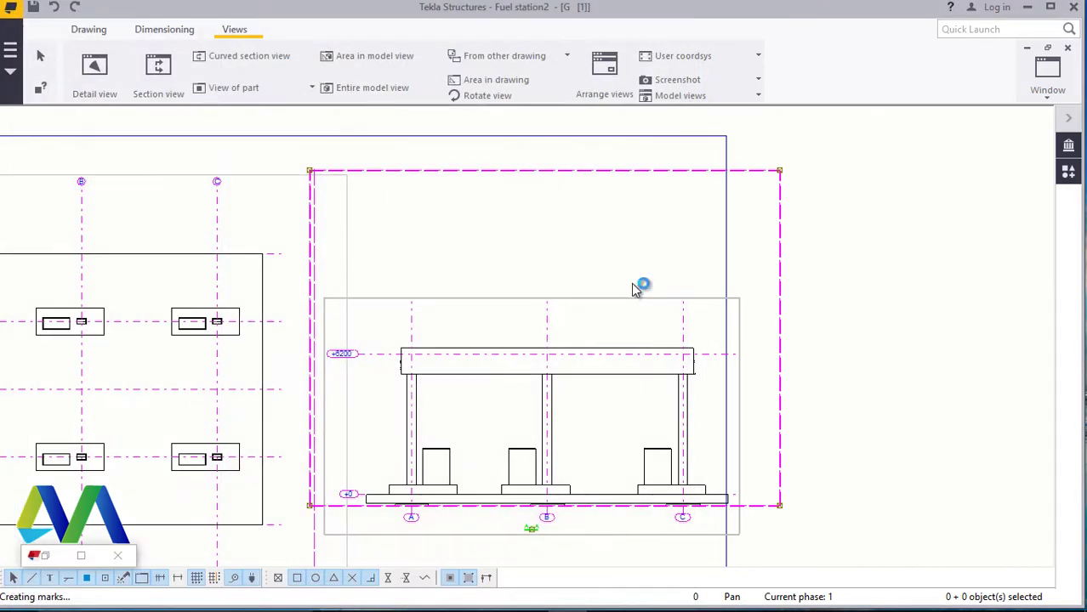
scroll(626, 335, up, 1)
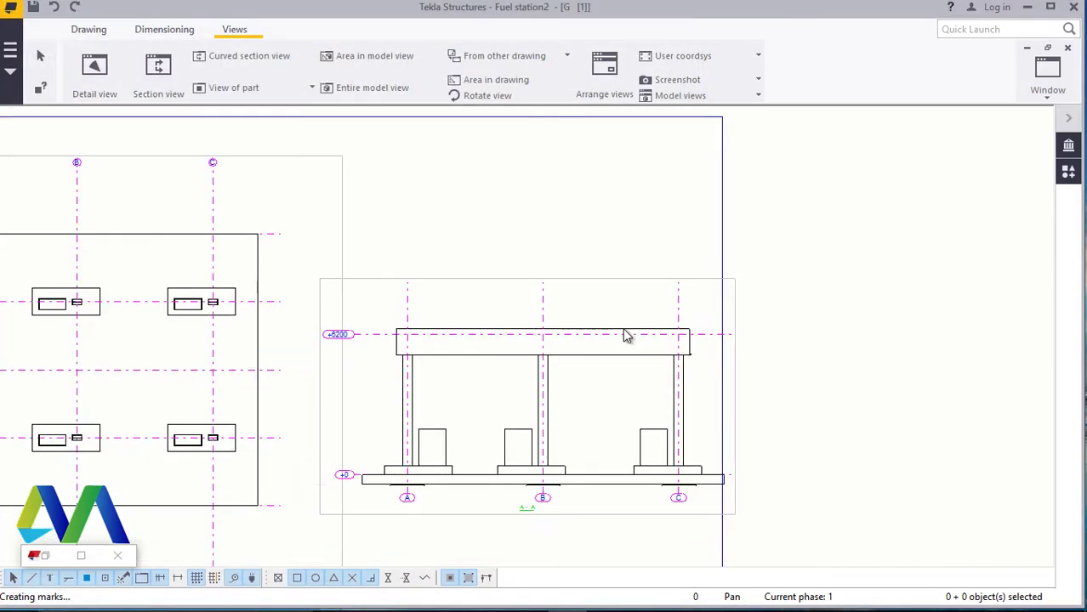
- Move section view A - A upward, close to the sheet frame's upper edge beside Plan +0
click(527, 283)
drag(528, 283, 522, 146)
scroll(570, 314, down, 4)
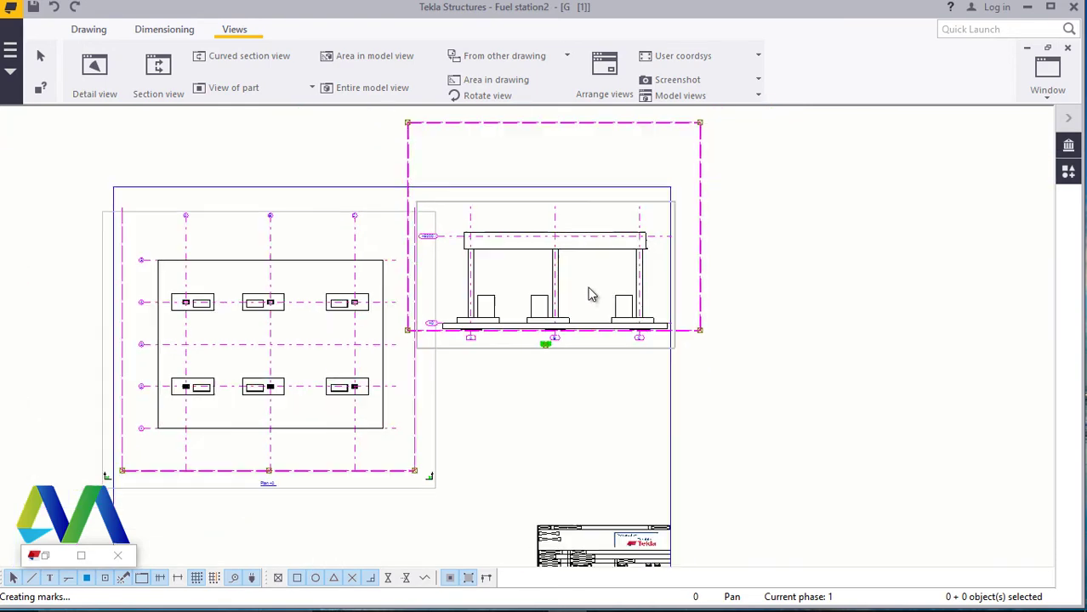
scroll(670, 246, up, 5)
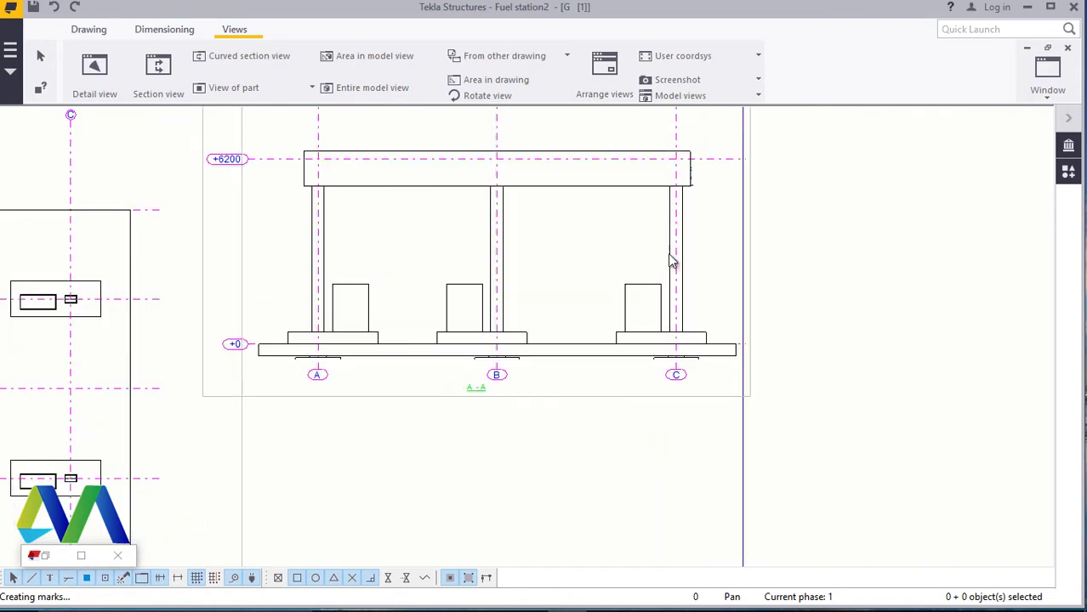
scroll(553, 425, down, 3)
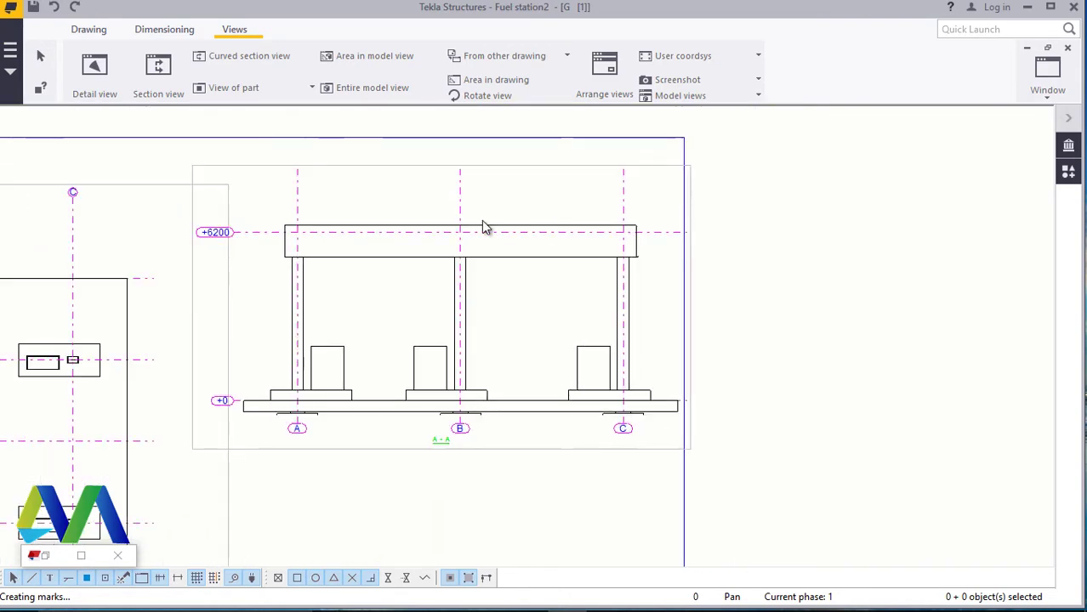
scroll(444, 242, up, 4)
scroll(480, 271, down, 3)
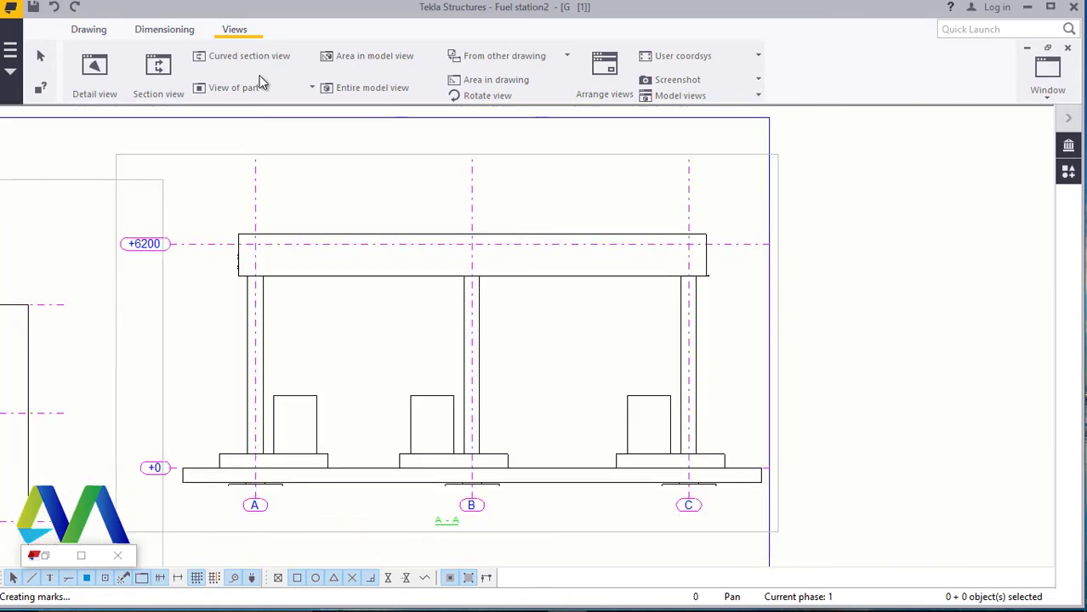
- Add a horizontal dimension across the roof's full width, placed above the roof in section A - A
click(162, 30)
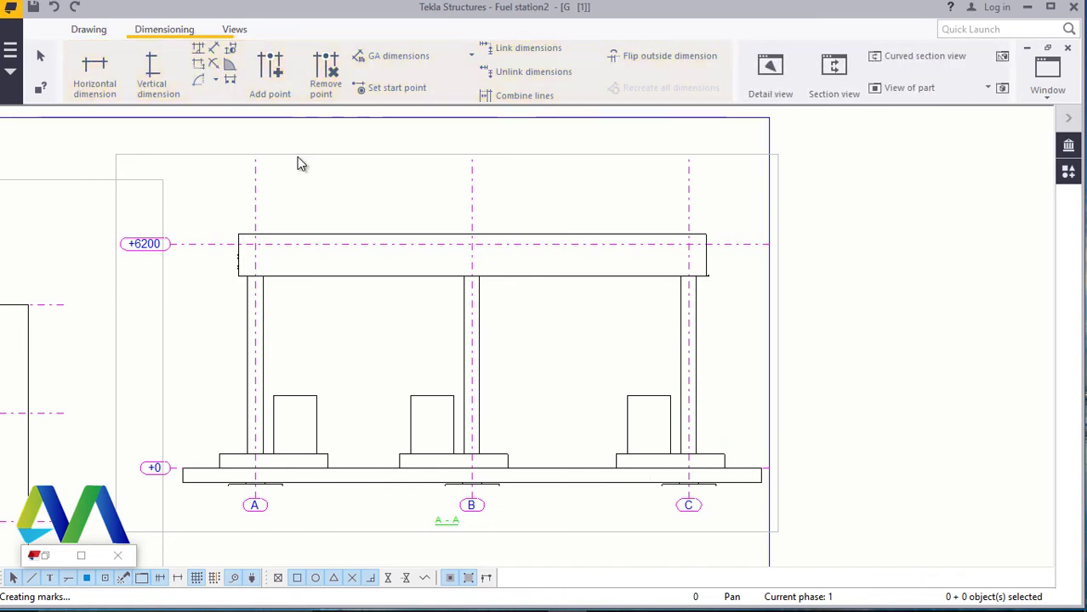
click(96, 75)
scroll(264, 213, up, 5)
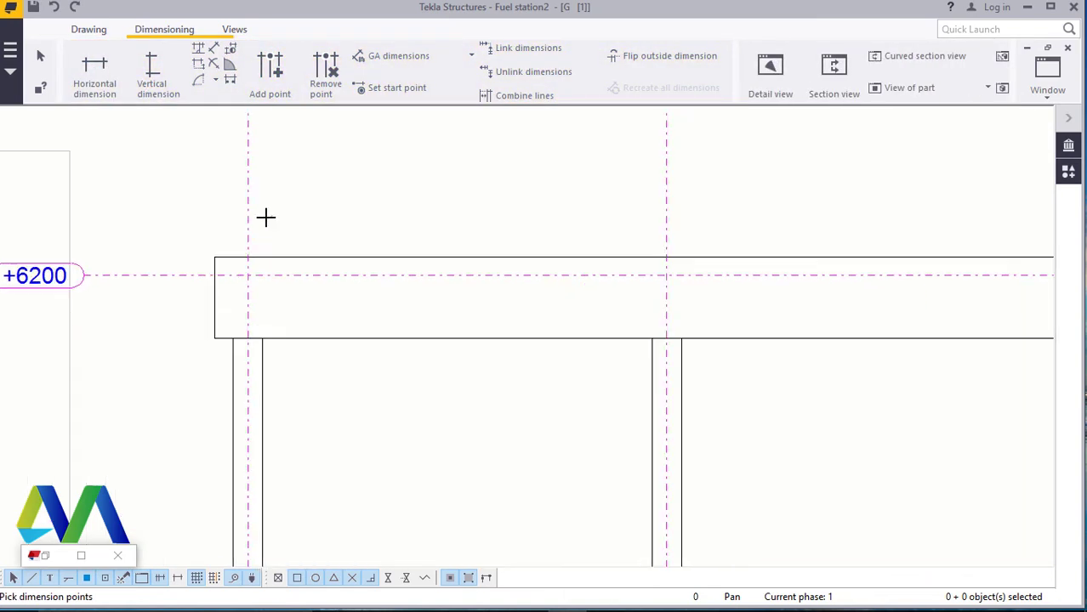
click(203, 265)
scroll(179, 212, down, 3)
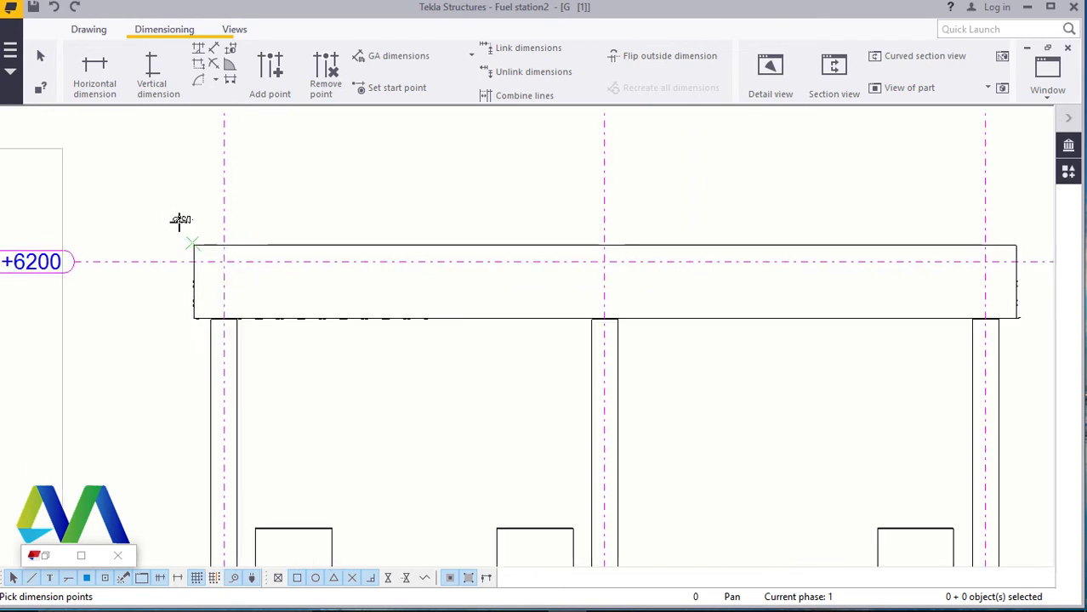
scroll(879, 225, up, 2)
scroll(876, 230, up, 2)
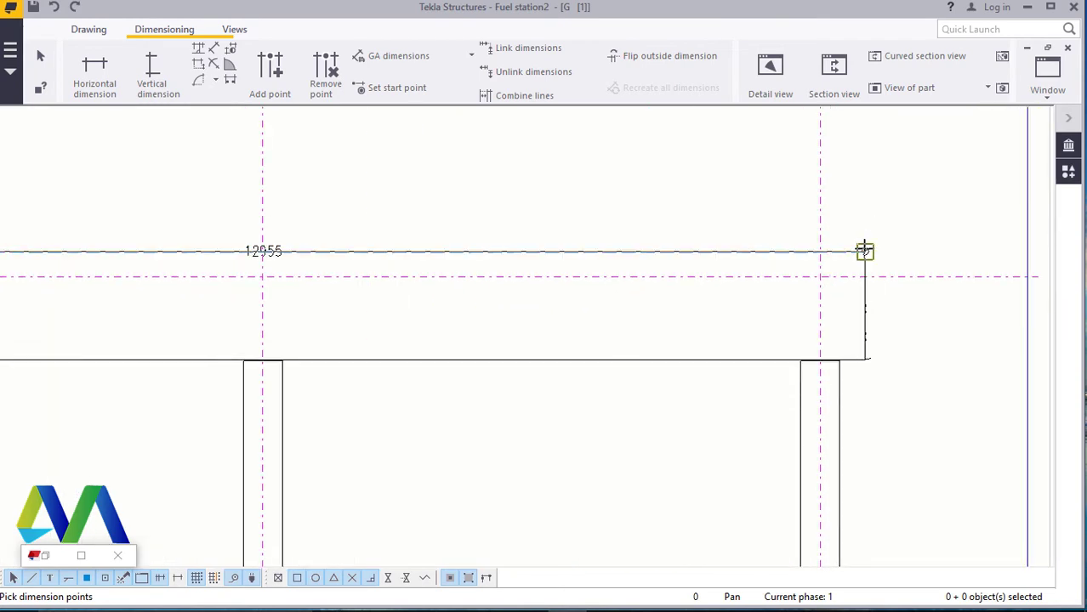
click(868, 246)
scroll(765, 180, down, 2)
scroll(681, 191, down, 2)
scroll(174, 227, up, 3)
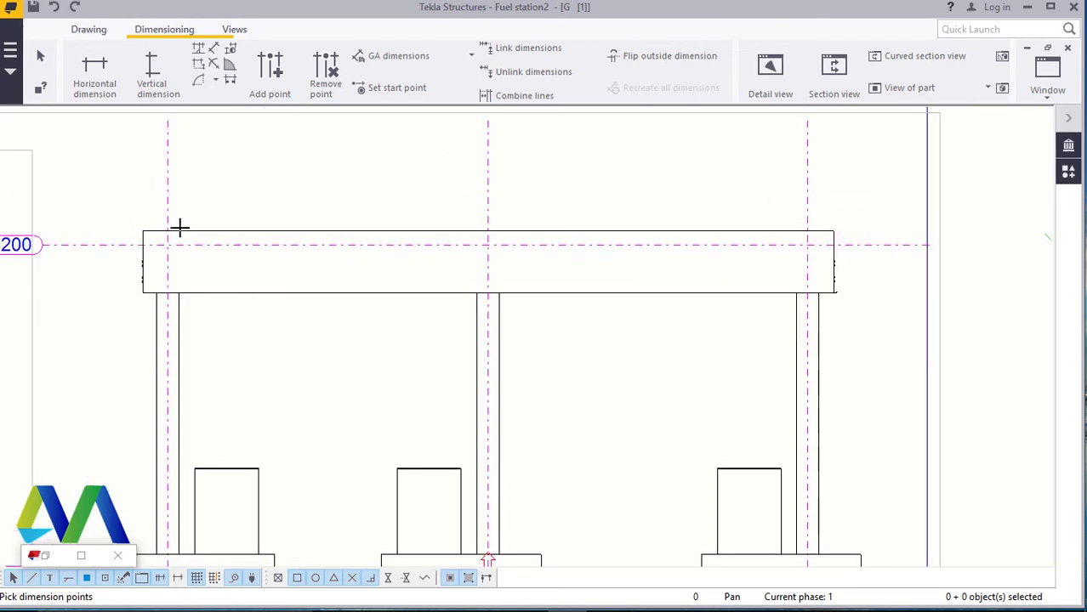
click(141, 249)
middle_click(140, 249)
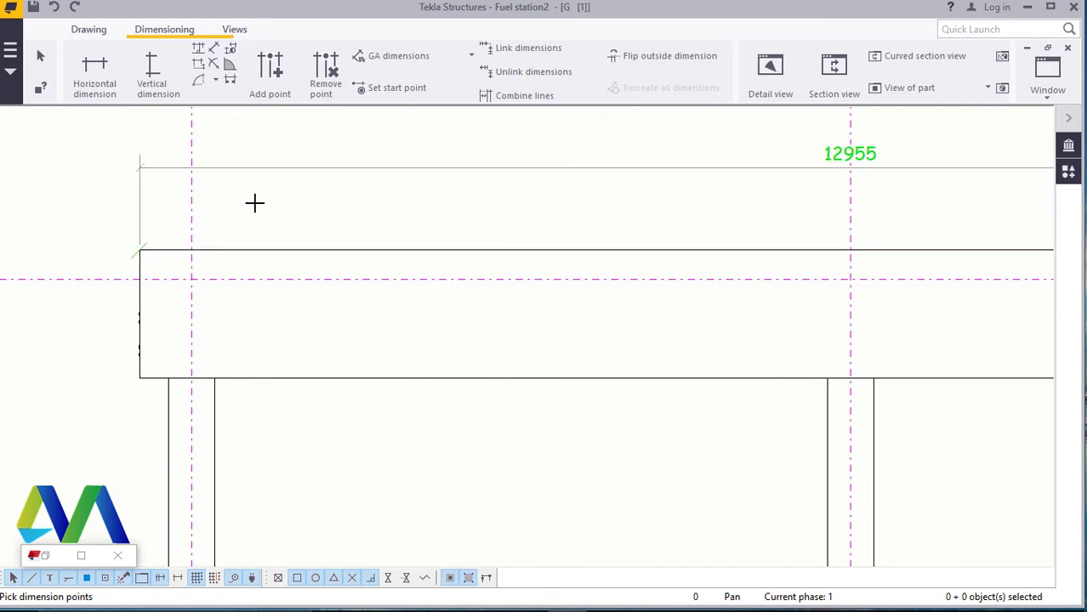
right_click(316, 182)
click(361, 192)
- Open the properties of the roof-width dimension and set its text colour to black
scroll(536, 216, down, 3)
scroll(544, 204, up, 4)
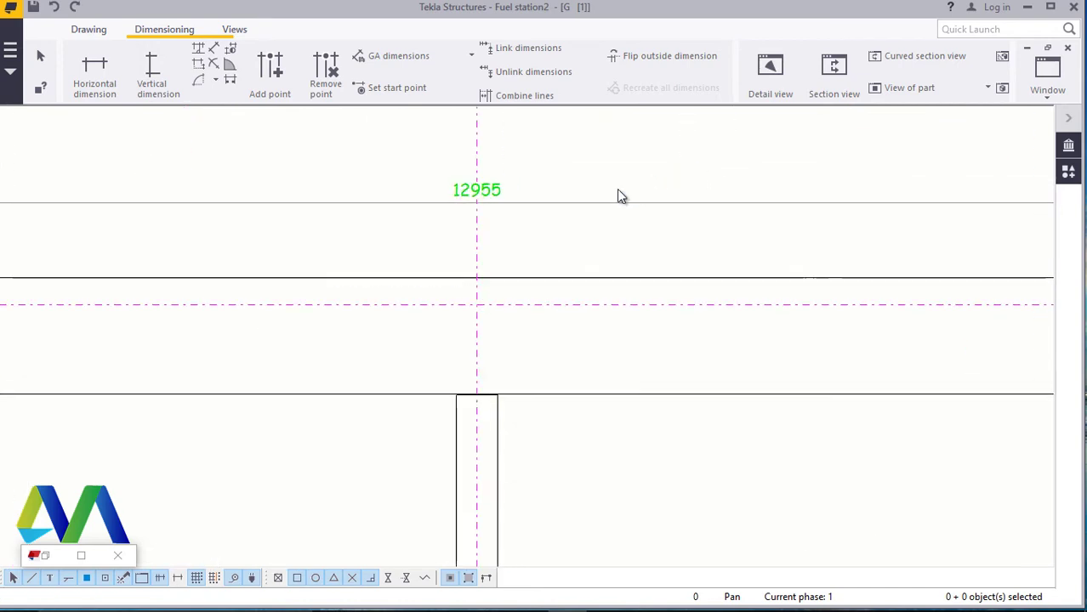
click(466, 198)
double_click(465, 196)
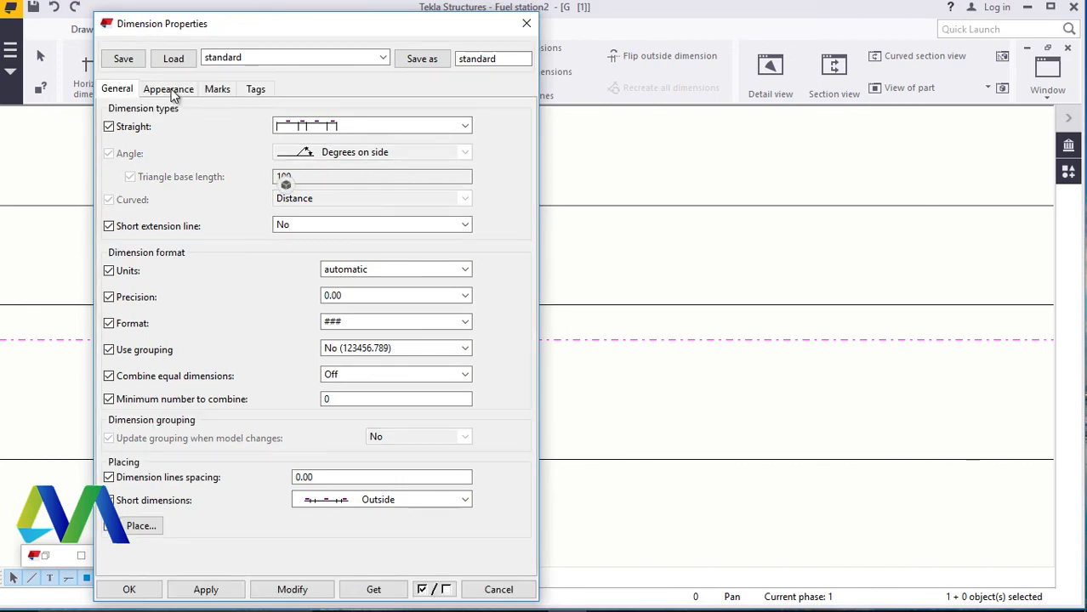
click(170, 89)
click(430, 125)
click(225, 148)
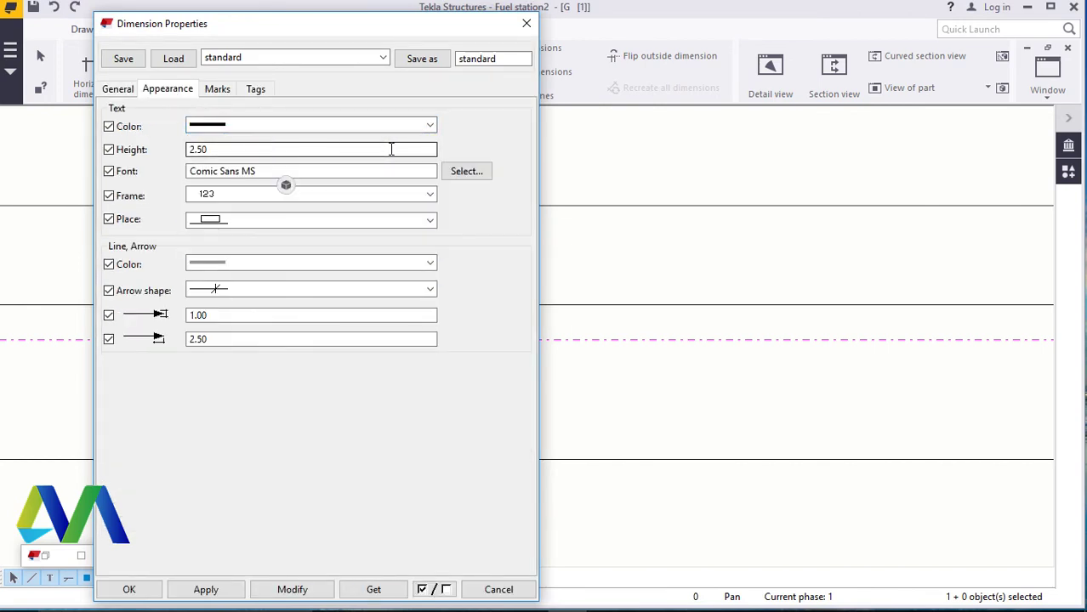
- Set the dimension text font to Courier New
click(467, 174)
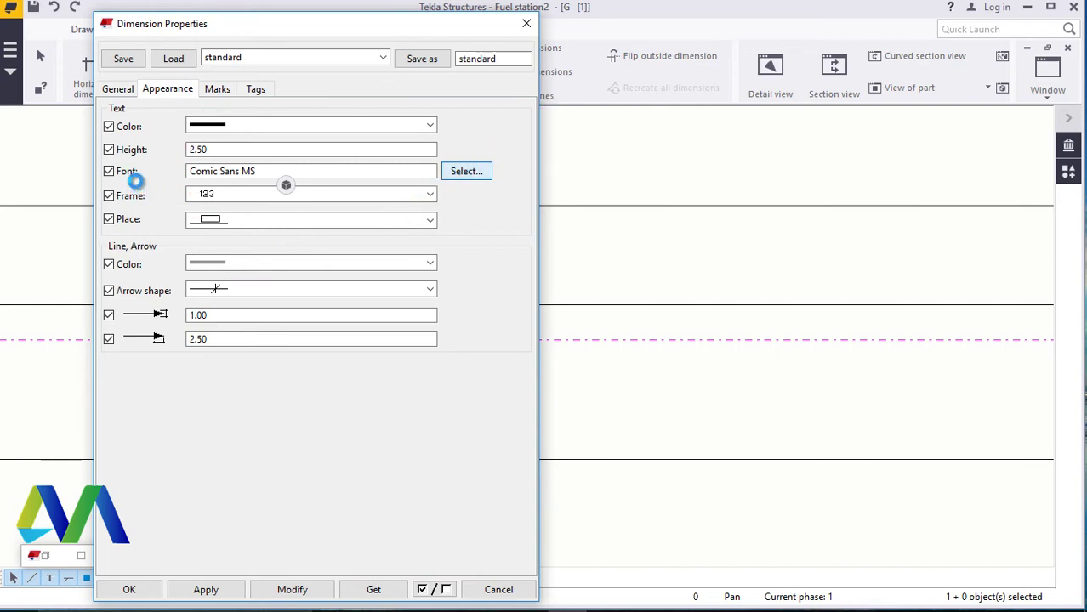
click(466, 174)
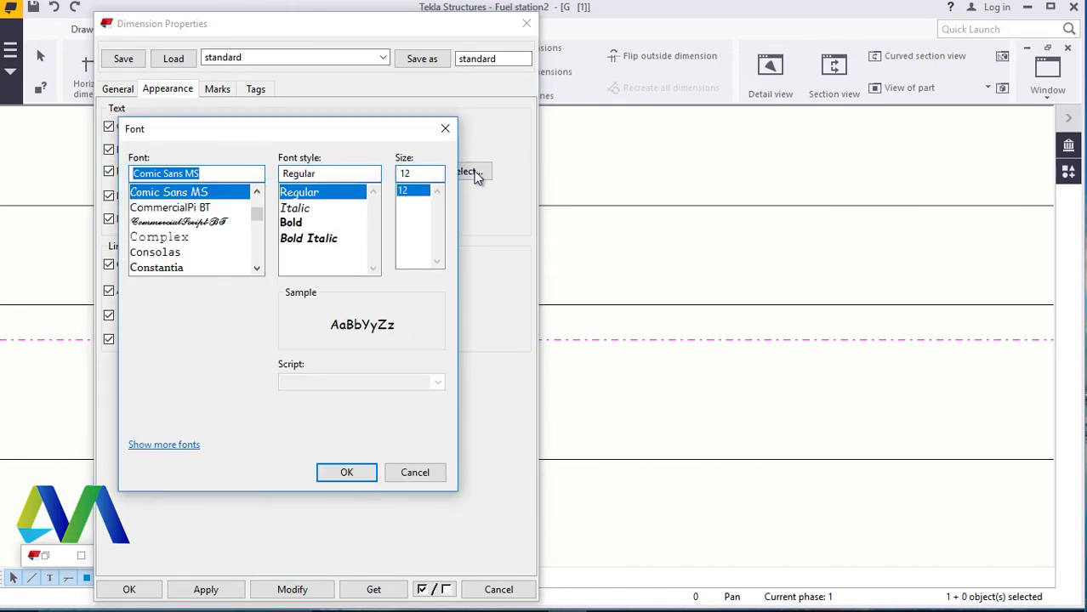
click(257, 269)
click(257, 269)
click(256, 269)
click(254, 269)
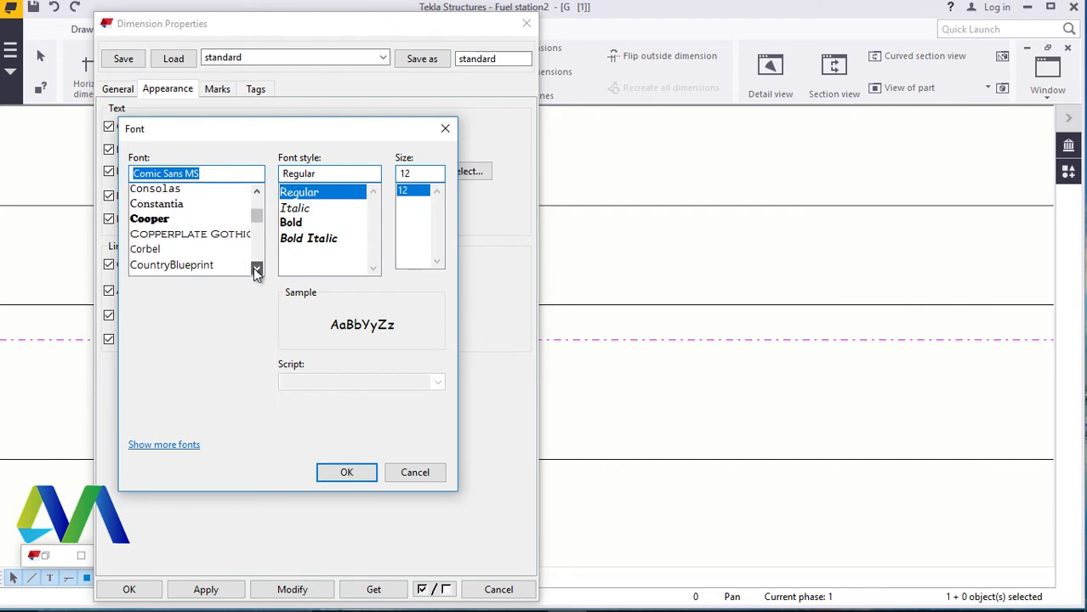
click(256, 269)
click(256, 269)
click(256, 269)
click(256, 269)
click(256, 269)
click(256, 269)
click(256, 269)
click(256, 269)
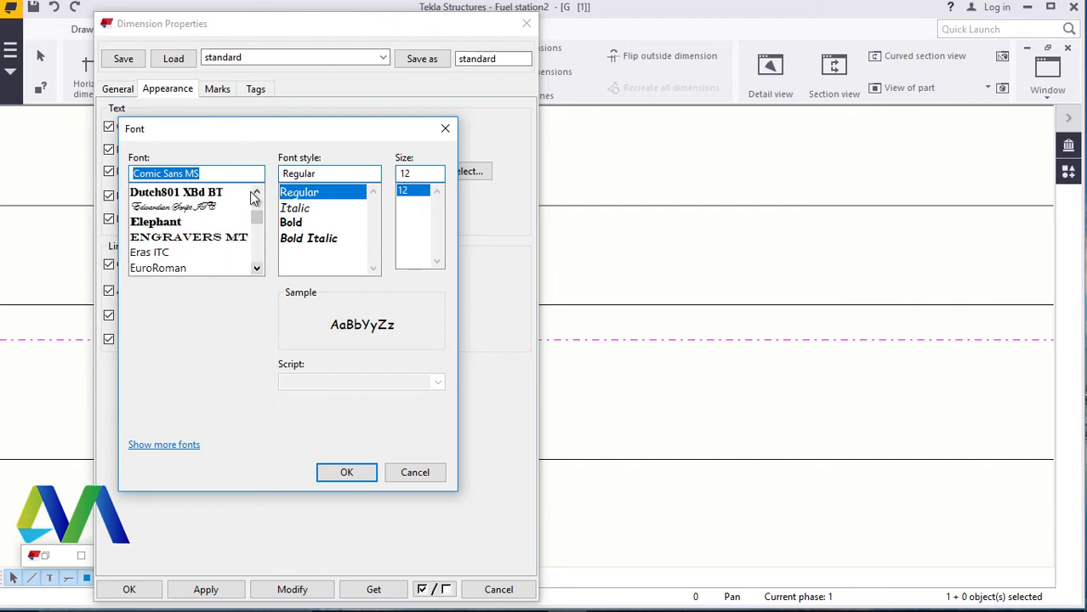
click(256, 193)
click(256, 193)
click(256, 193)
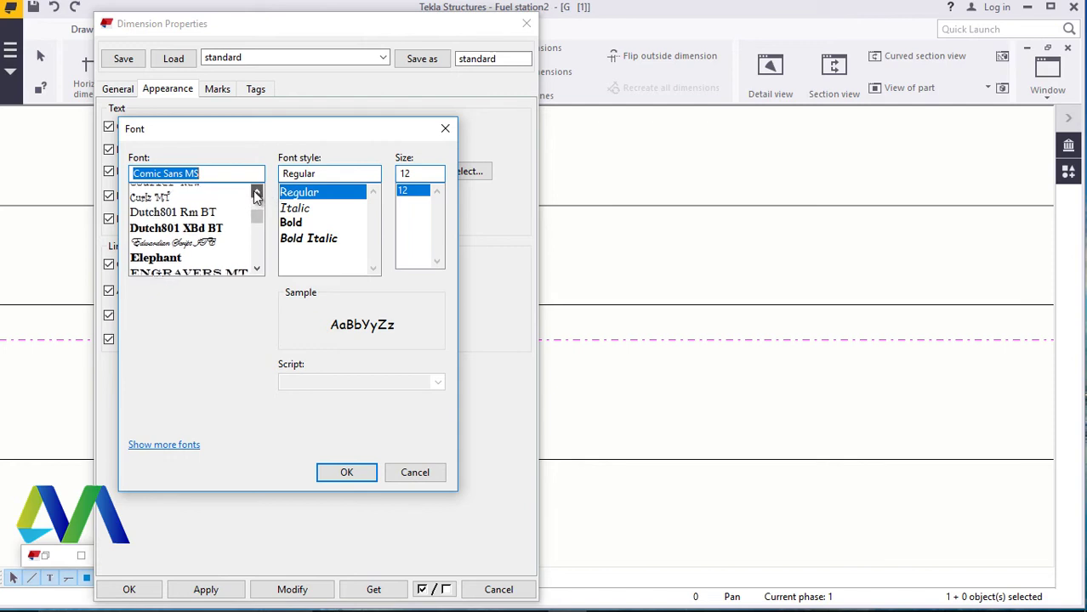
click(256, 193)
click(195, 208)
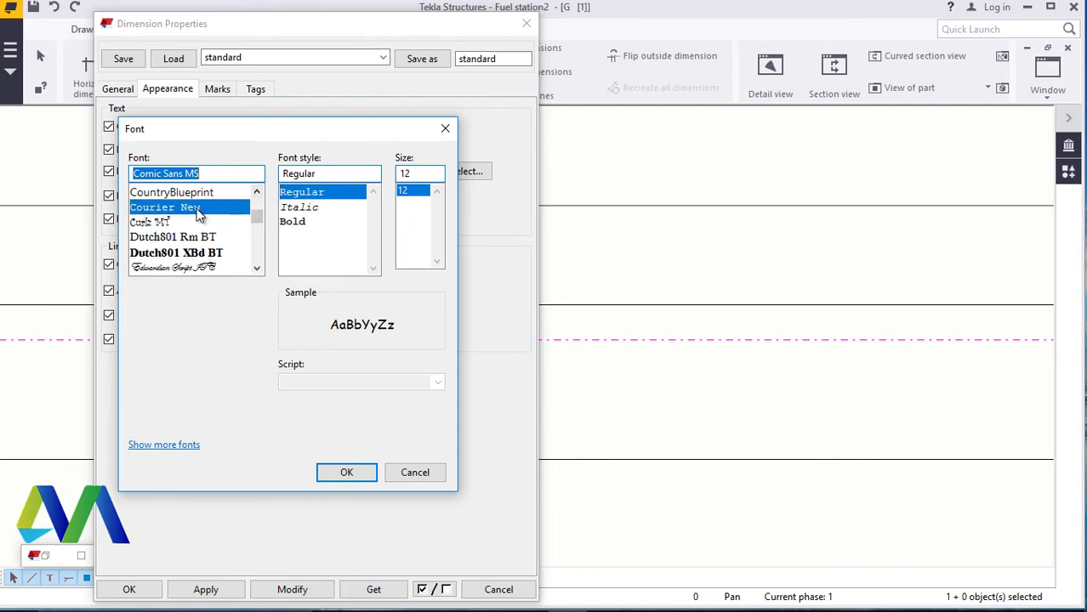
click(348, 475)
- Set the dimension's line and arrow colour to black and its text height to 3, and apply the changes to the roof-width dimension
click(284, 263)
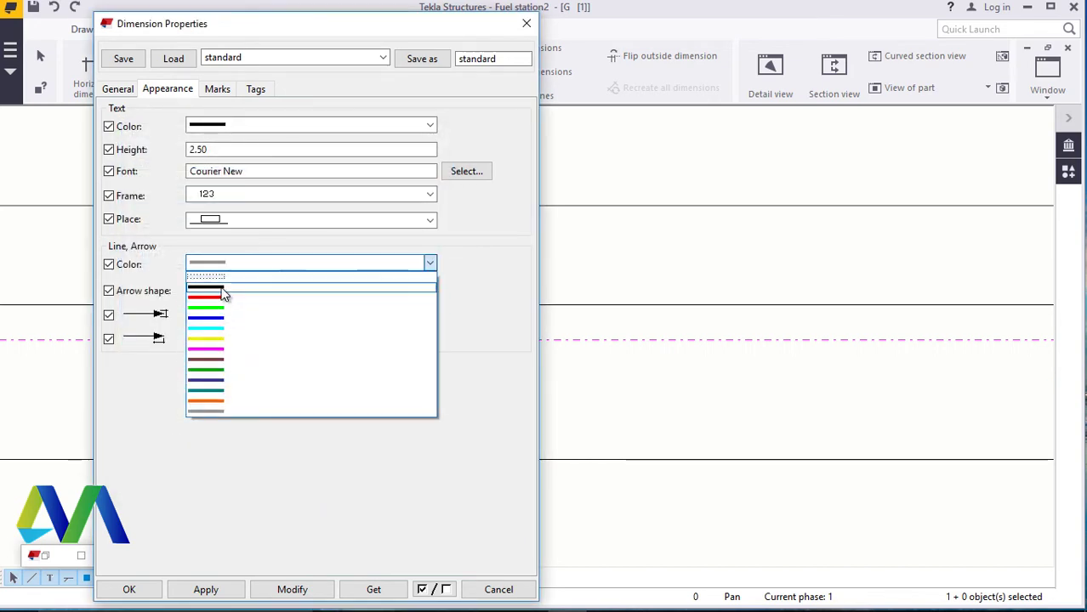
click(223, 289)
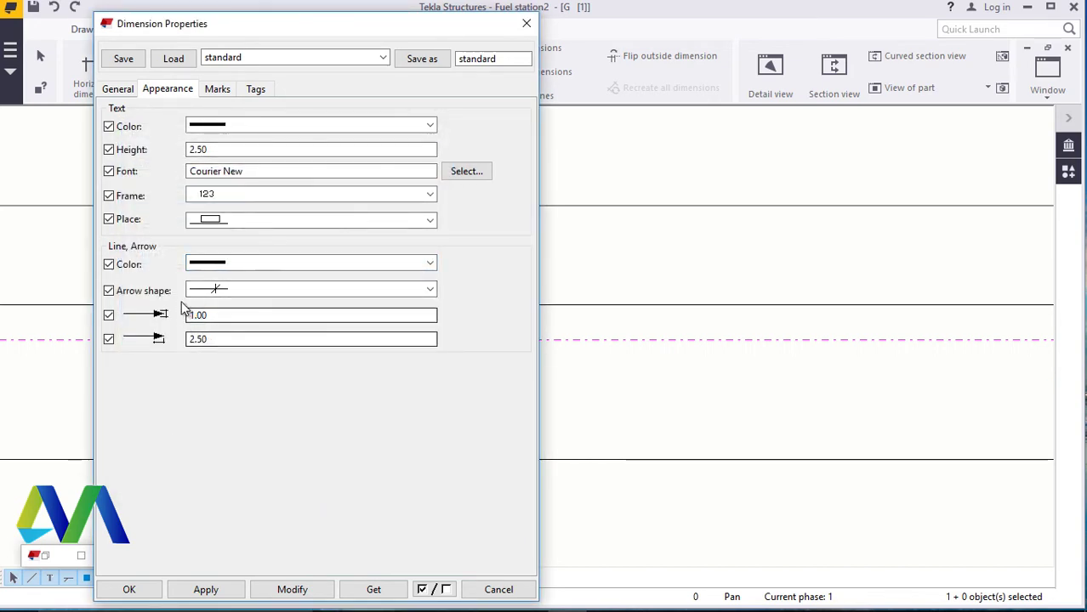
drag(219, 150, 168, 150)
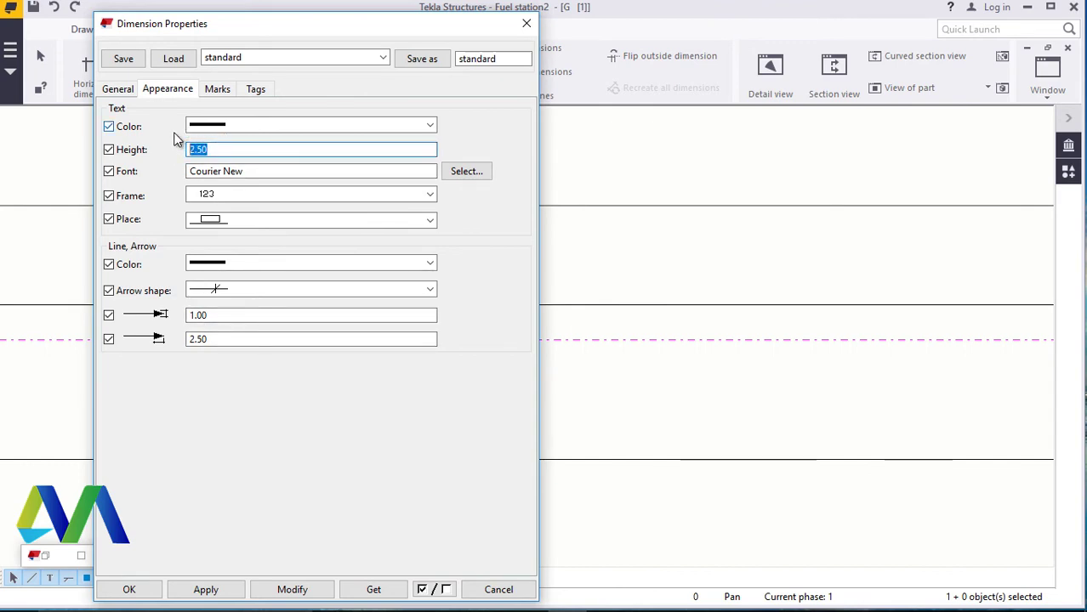
text(3)
click(292, 589)
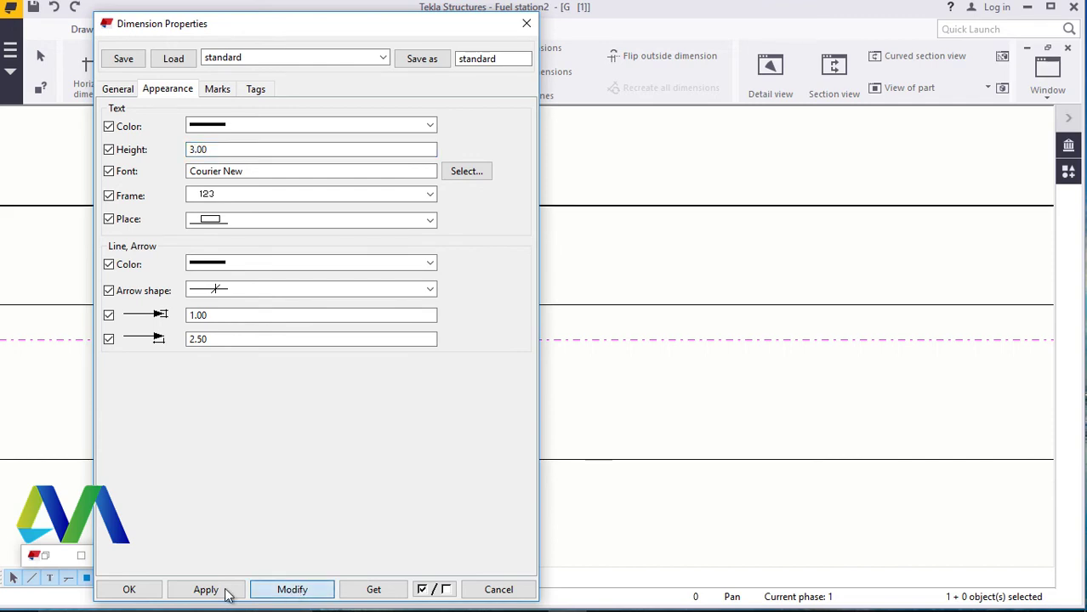
click(130, 589)
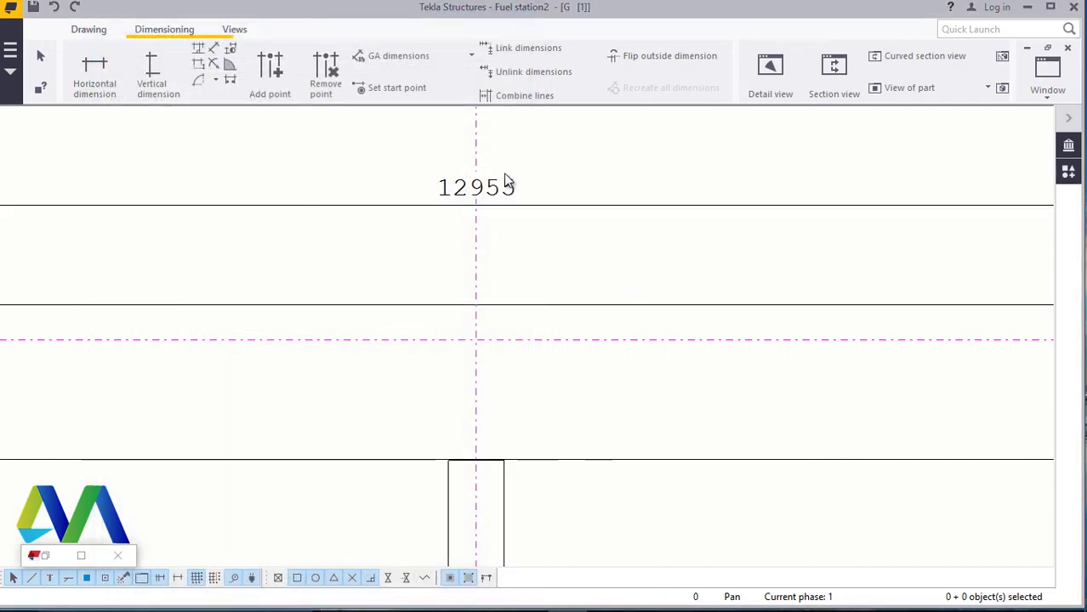
- Move the roof-width dimension line down closer to the roof's upper edge
scroll(506, 181, up, 3)
scroll(508, 196, down, 4)
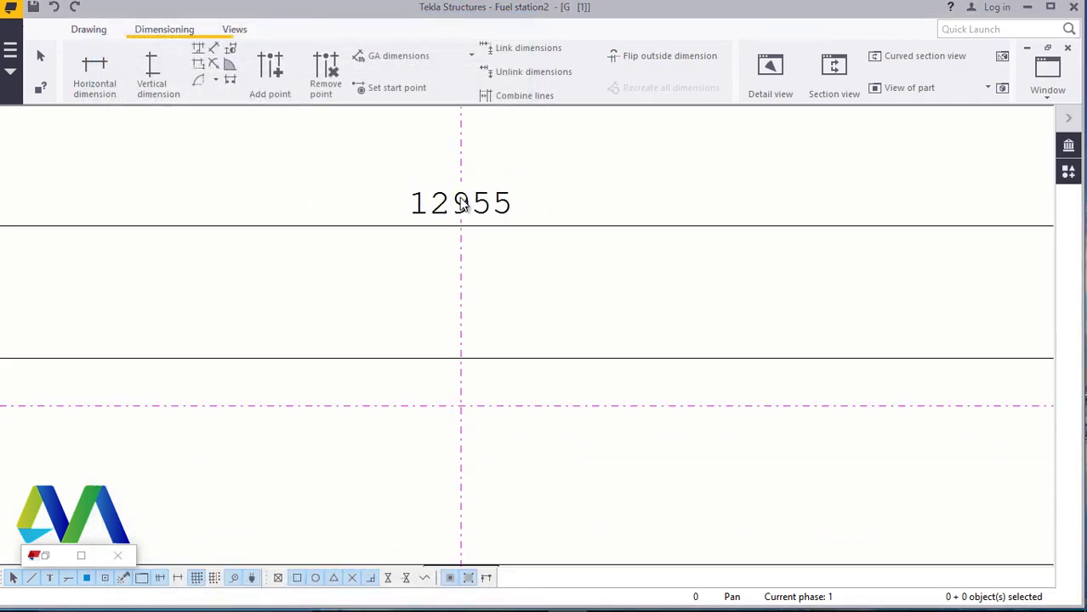
scroll(507, 214, down, 3)
scroll(481, 223, up, 4)
click(514, 215)
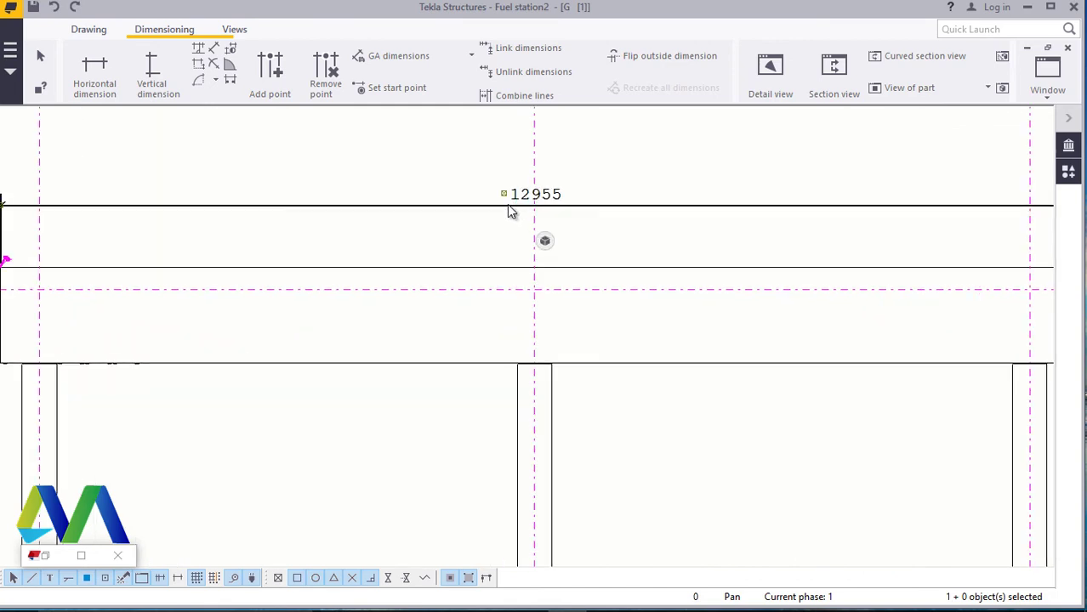
drag(506, 212, 505, 233)
click(478, 194)
scroll(522, 213, down, 2)
scroll(523, 212, down, 3)
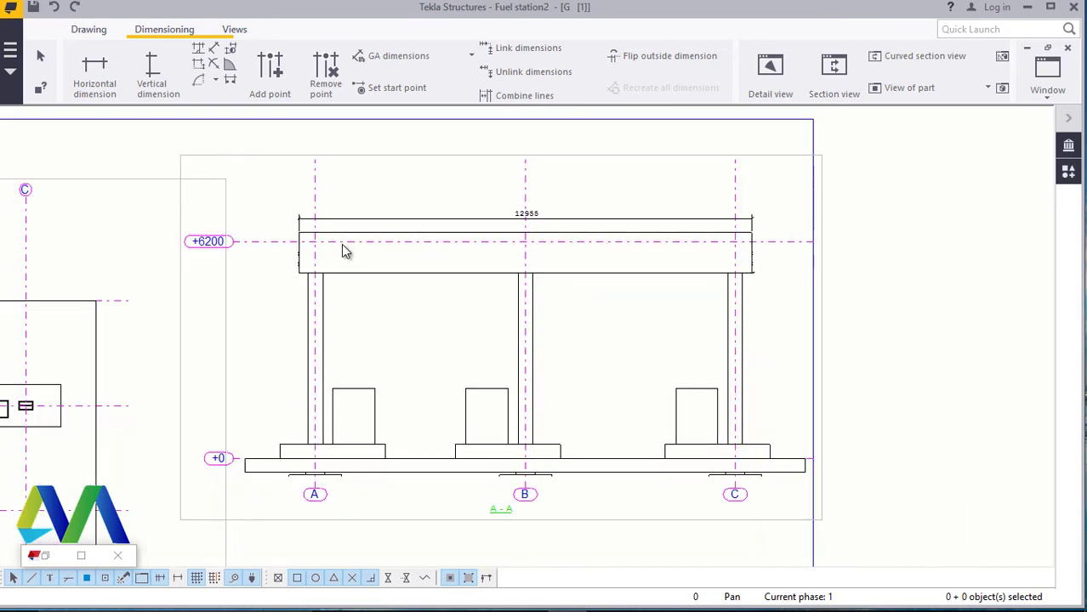
- Add a vertical dimension for the roof's depth at its left end and move it outside the roof, to the left
scroll(341, 245, up, 5)
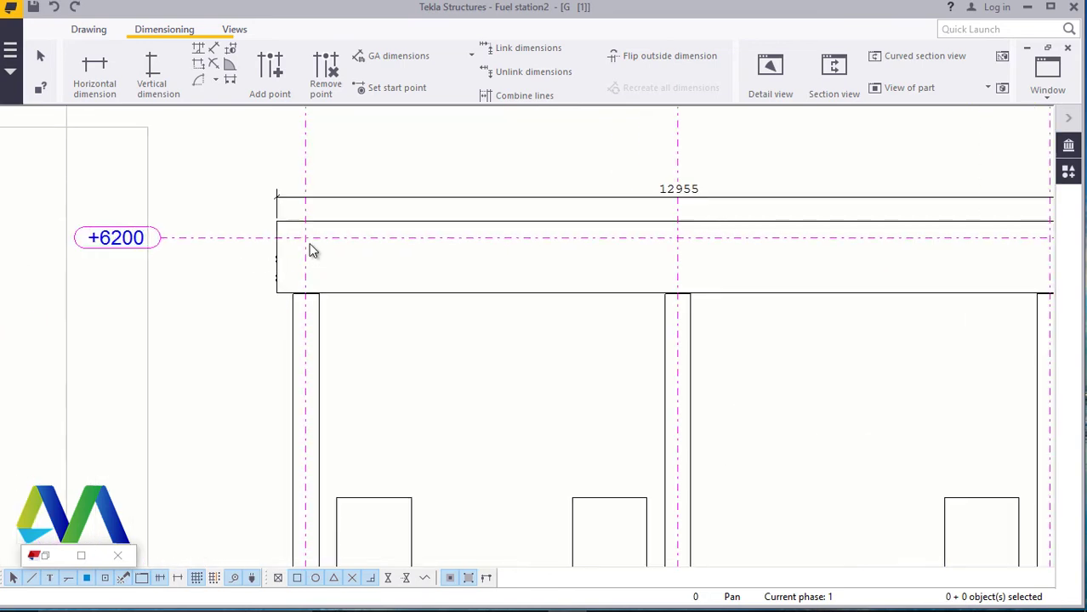
click(162, 69)
scroll(262, 217, up, 3)
click(257, 183)
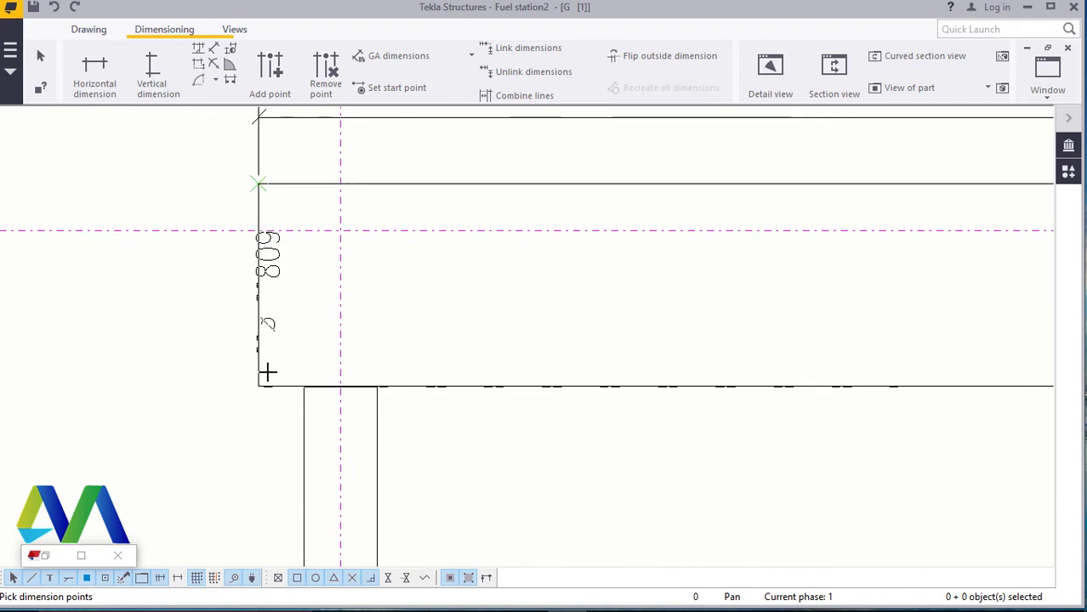
click(257, 387)
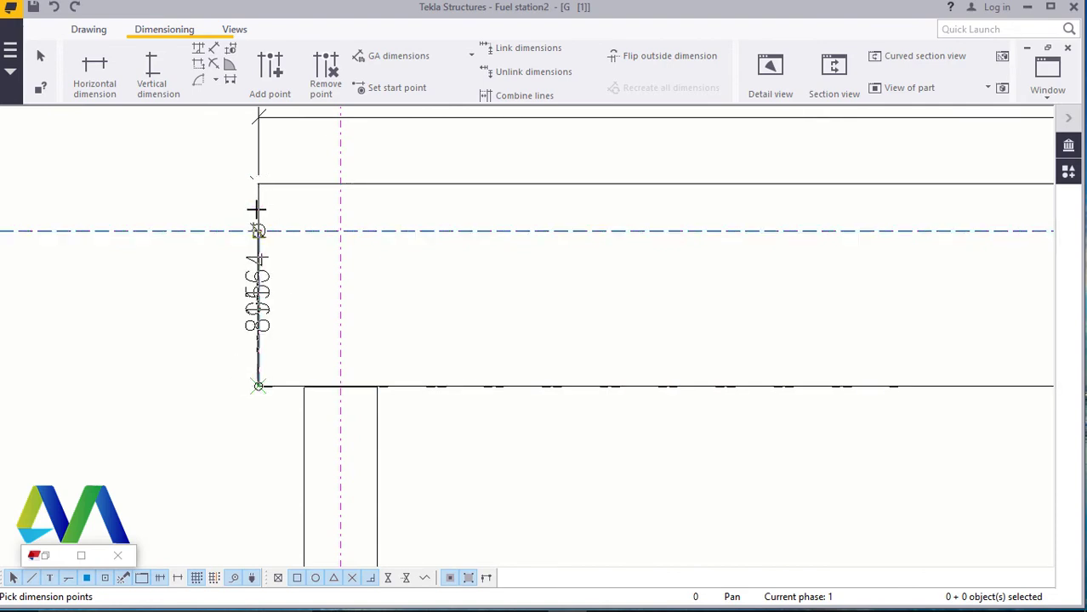
middle_click(209, 174)
right_click(208, 174)
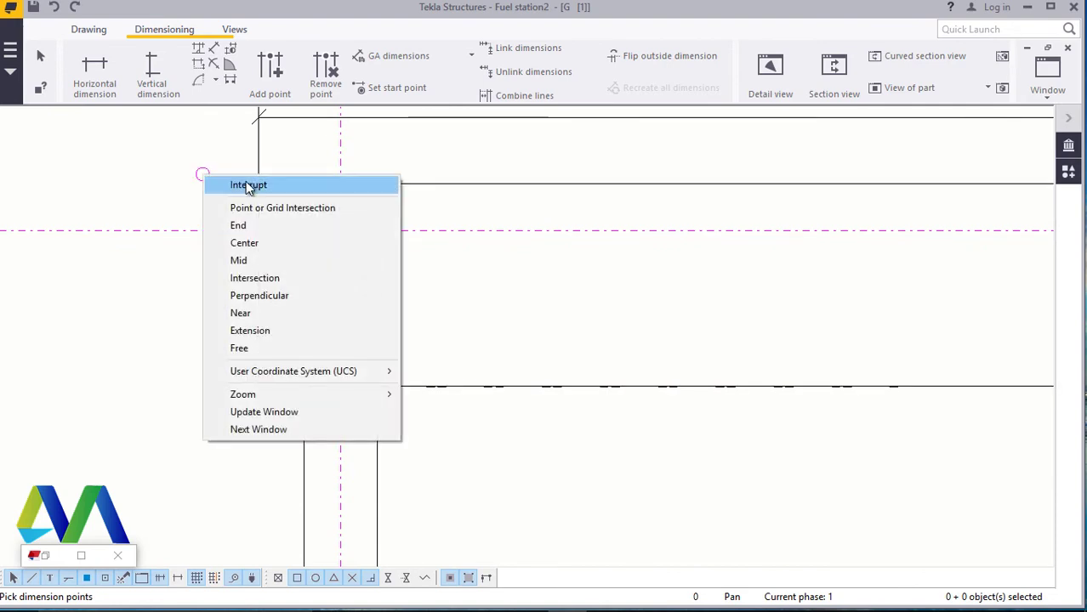
click(219, 181)
click(367, 285)
drag(368, 281, 178, 268)
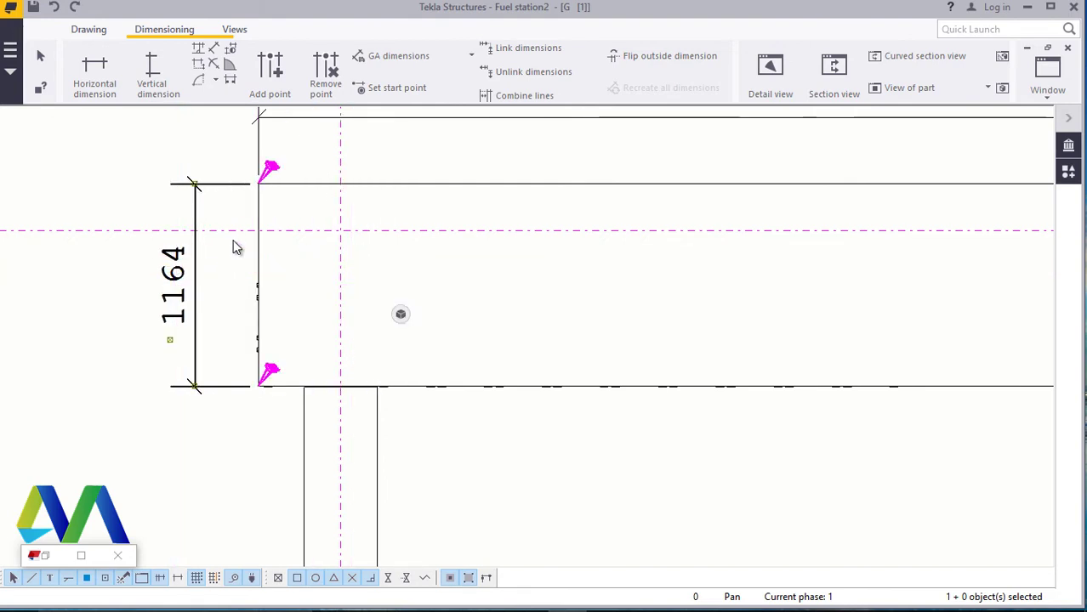
- Add a vertical dimension for the column on grid A, from the top of its base to the roof's underside, placed left of the column
scroll(237, 248, down, 5)
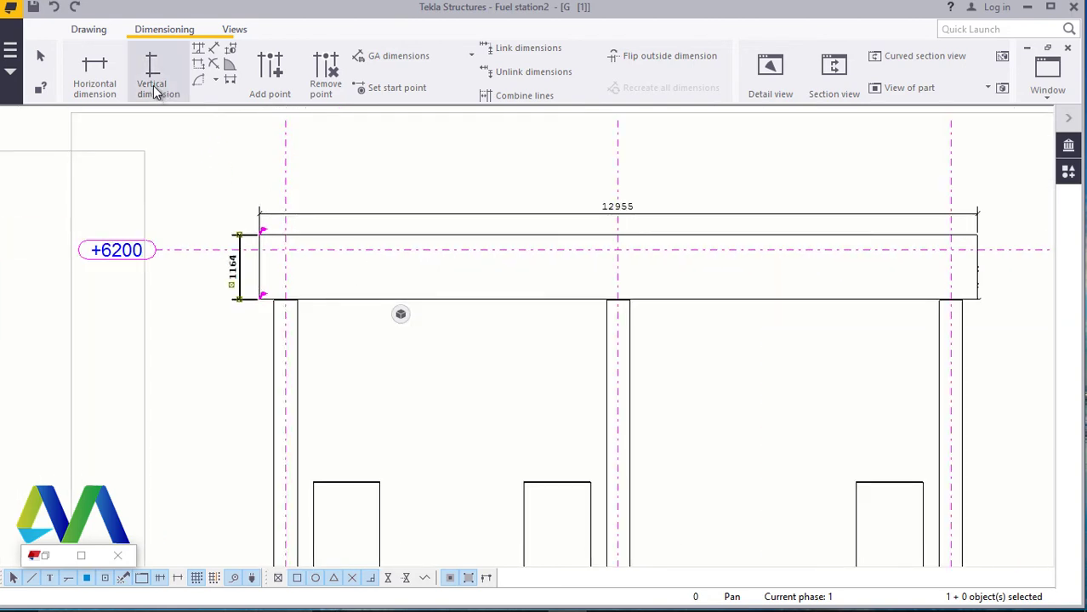
click(153, 85)
scroll(281, 267, down, 2)
scroll(251, 456, up, 4)
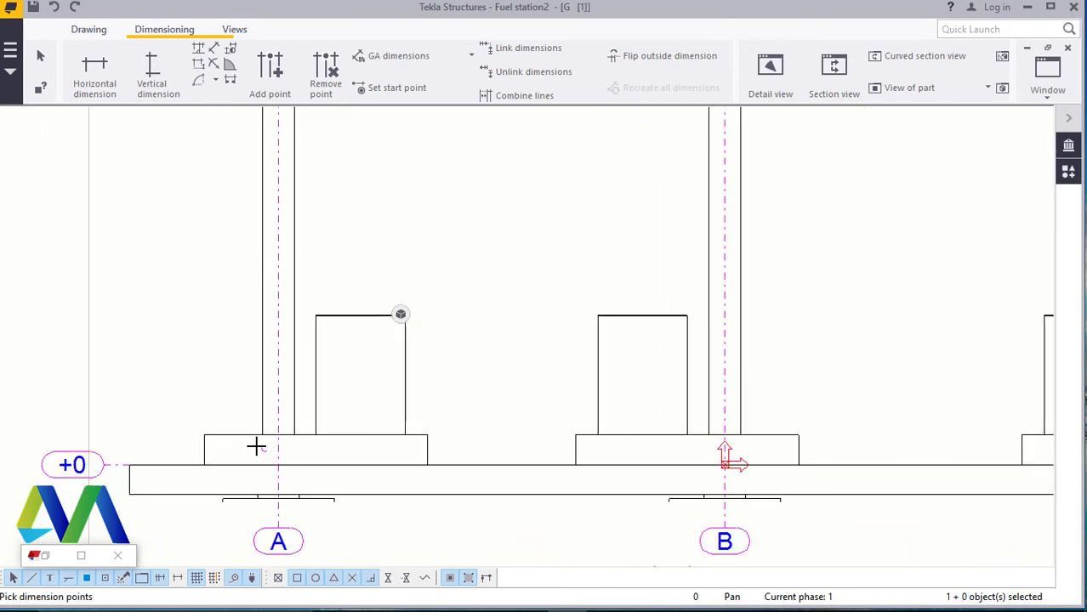
scroll(256, 447, up, 3)
scroll(264, 426, down, 2)
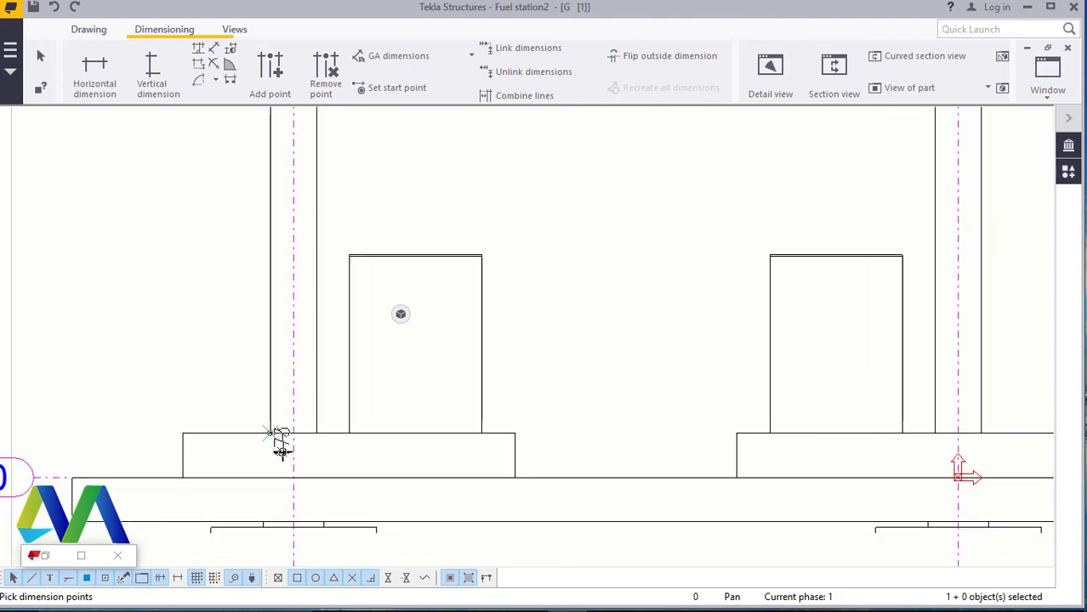
scroll(282, 443, down, 4)
scroll(274, 242, up, 5)
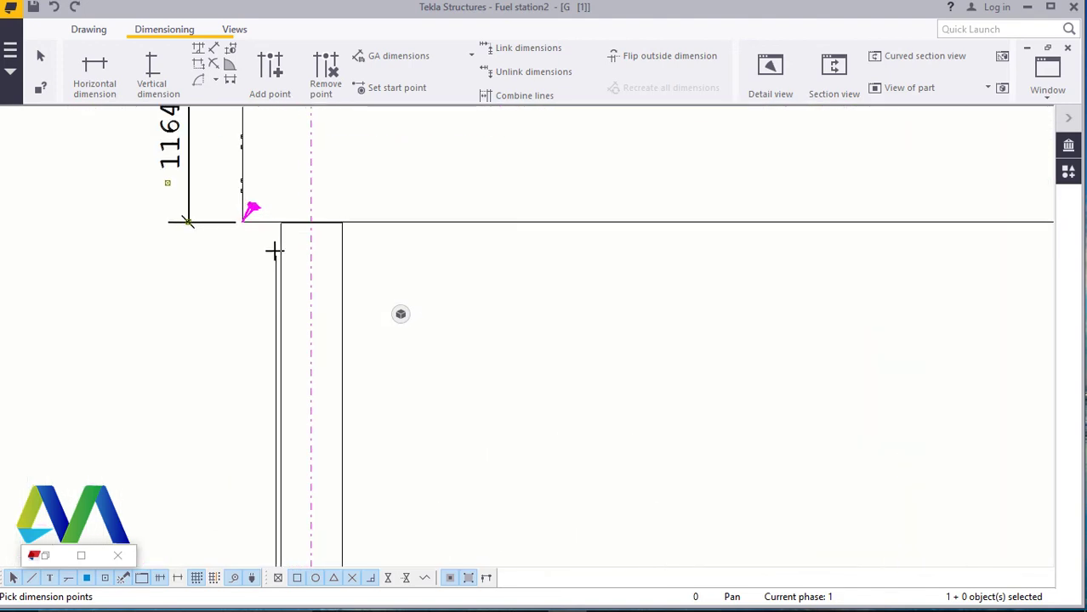
click(279, 222)
scroll(232, 243, down, 1)
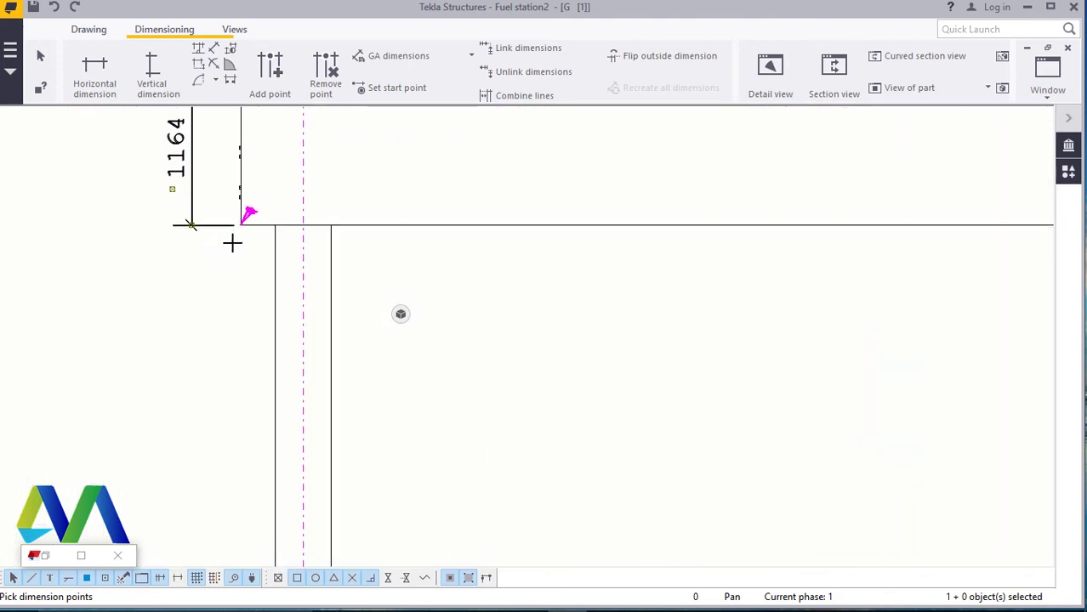
scroll(232, 244, down, 4)
scroll(250, 492, up, 5)
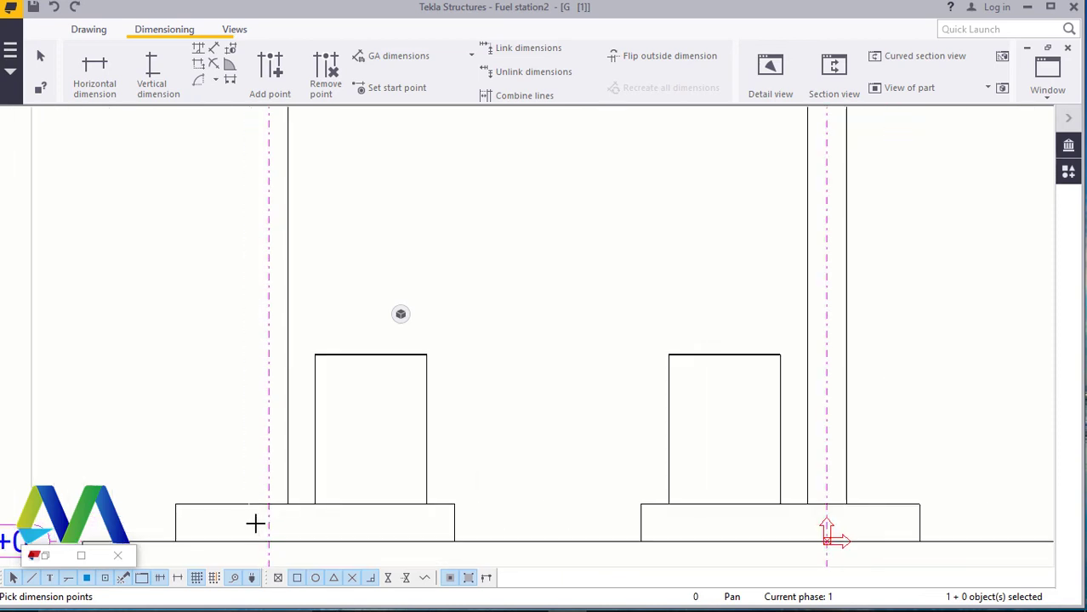
scroll(256, 523, up, 1)
click(250, 507)
right_click(405, 232)
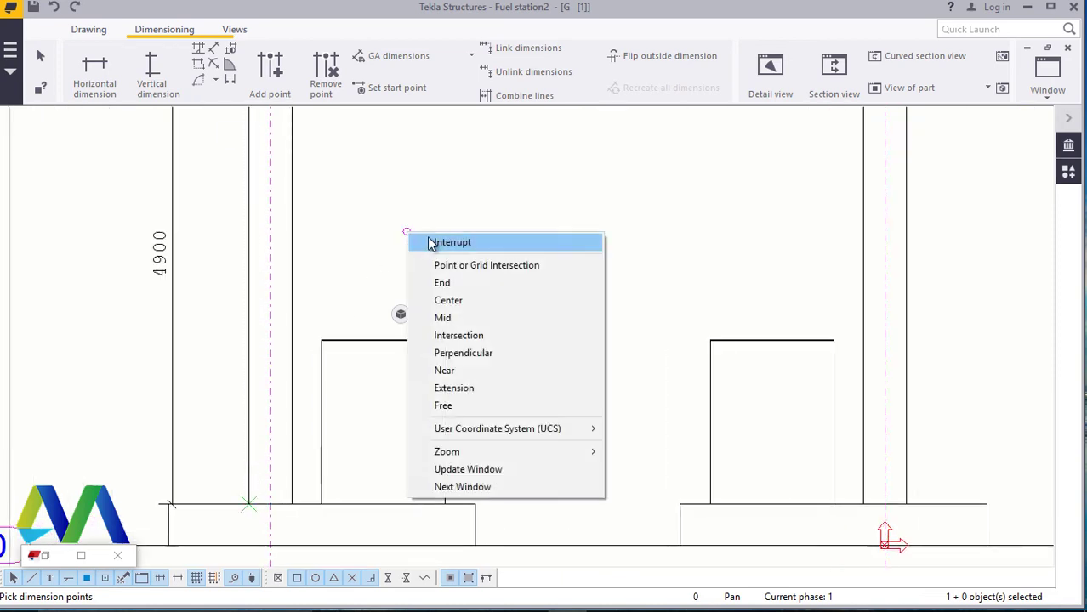
- Move the column-height dimension line on grid A into line with the roof-depth dimension above it
click(425, 240)
scroll(229, 264, down, 2)
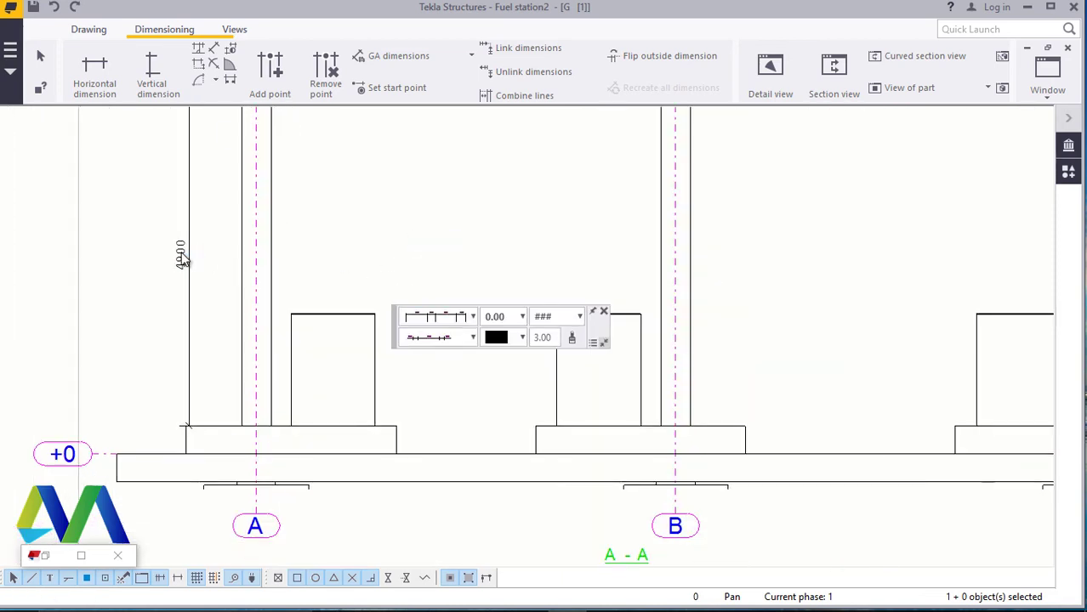
click(183, 261)
scroll(180, 260, up, 1)
drag(162, 255, 127, 243)
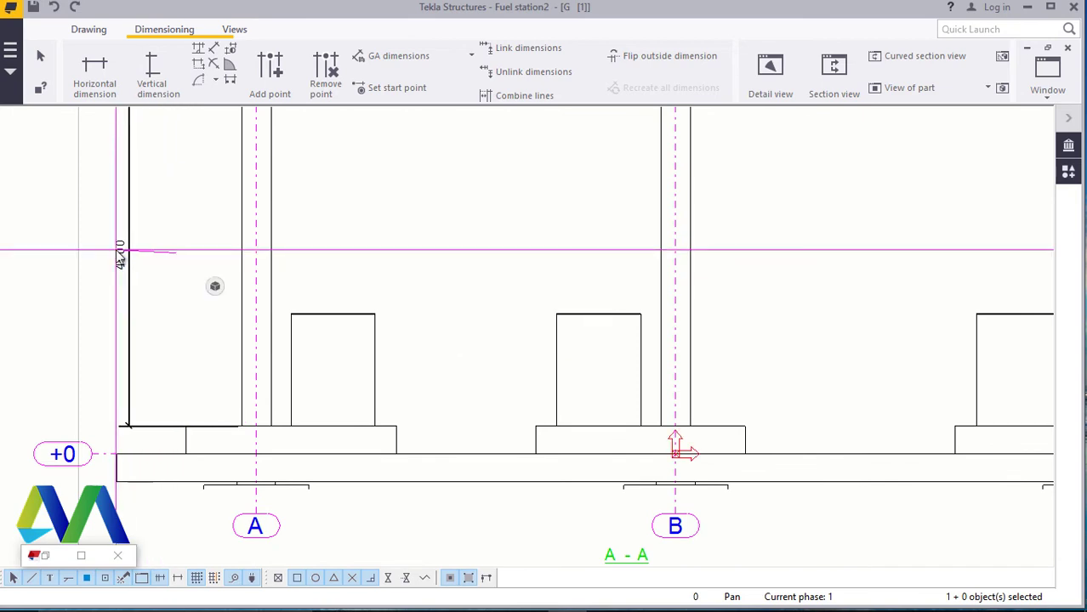
scroll(238, 344, down, 4)
scroll(195, 206, up, 4)
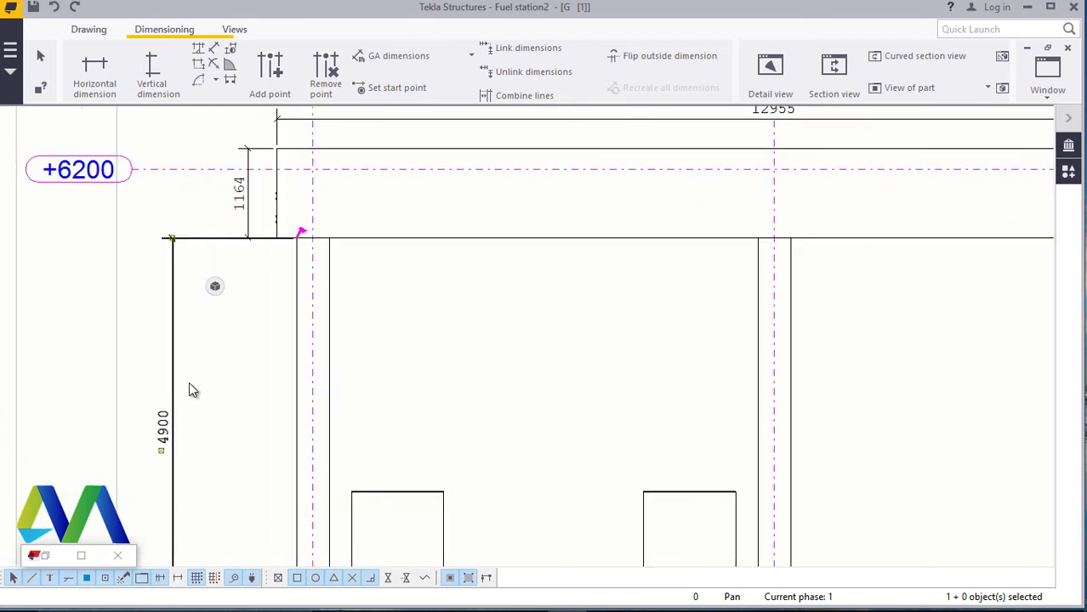
scroll(183, 256, up, 2)
drag(169, 229, 306, 238)
click(279, 271)
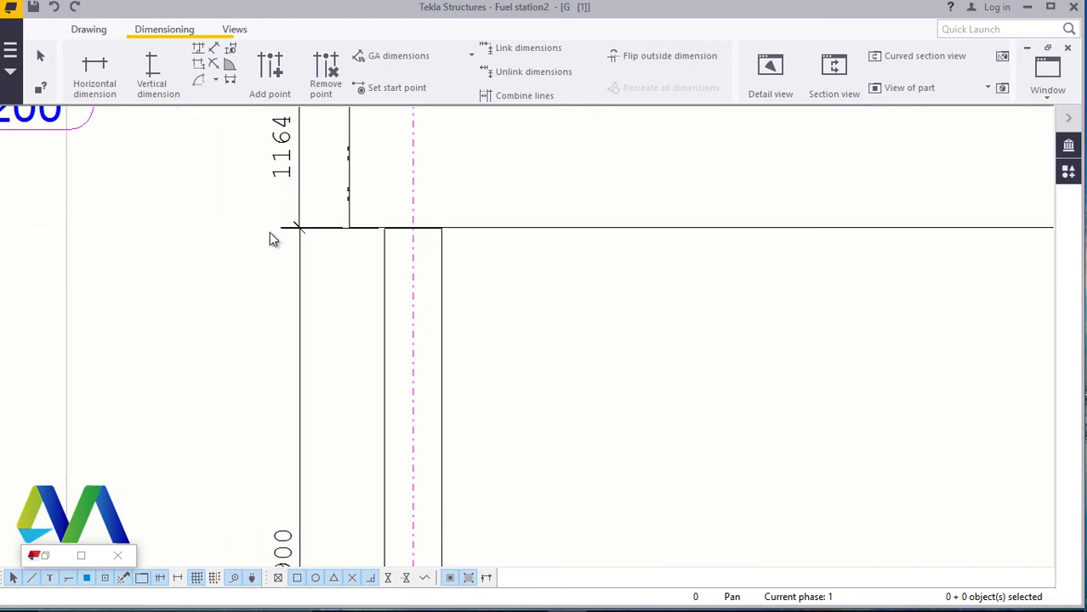
- Add a vertical dimension for the height of the column base on grid A, placed to the left of the base
scroll(284, 233, down, 4)
scroll(289, 367, up, 2)
scroll(290, 372, up, 3)
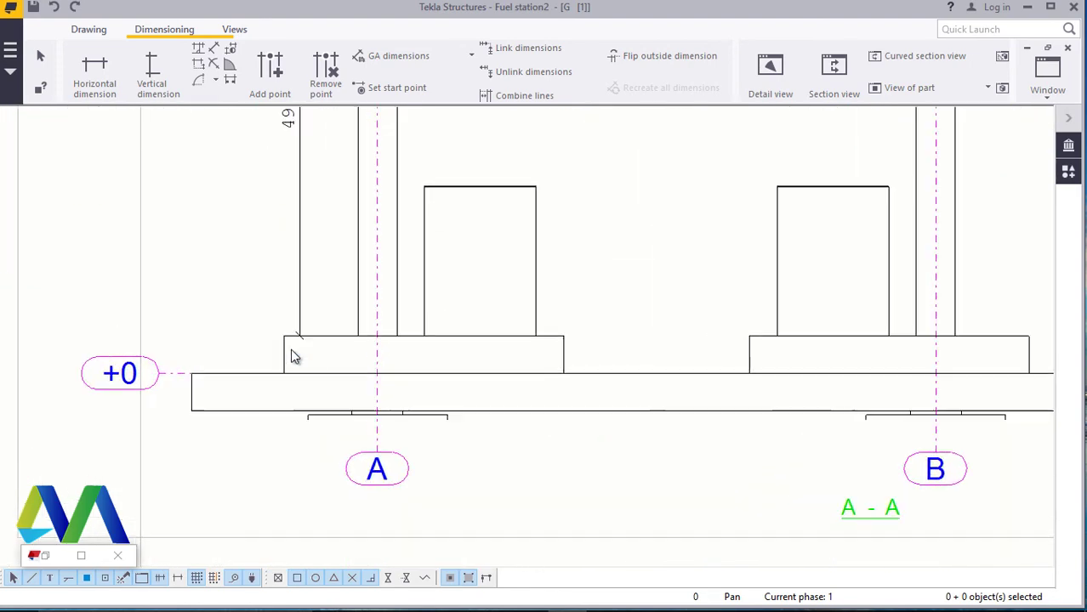
click(164, 78)
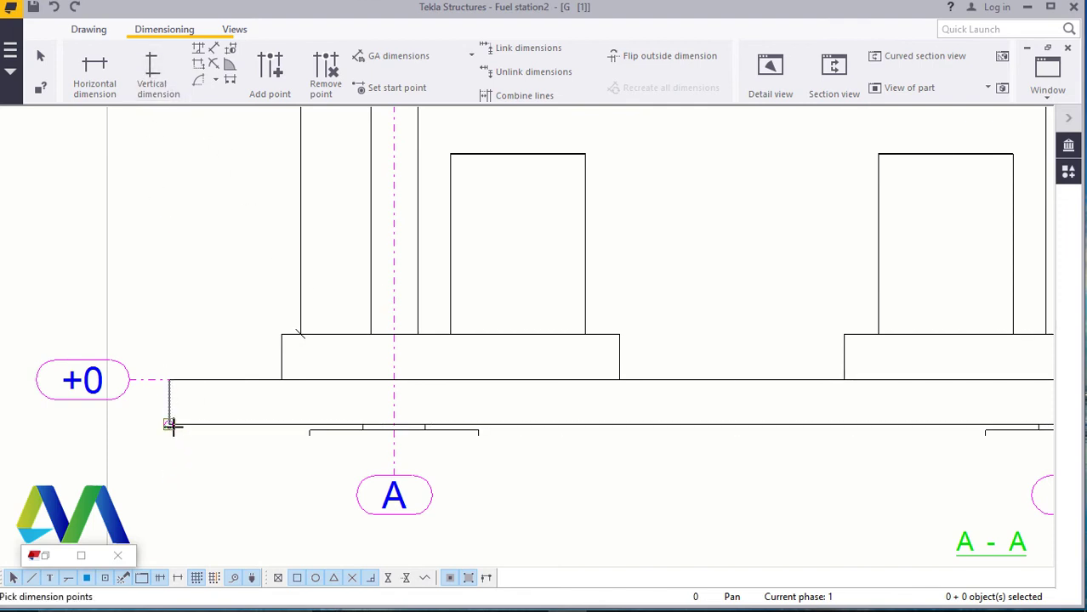
click(289, 379)
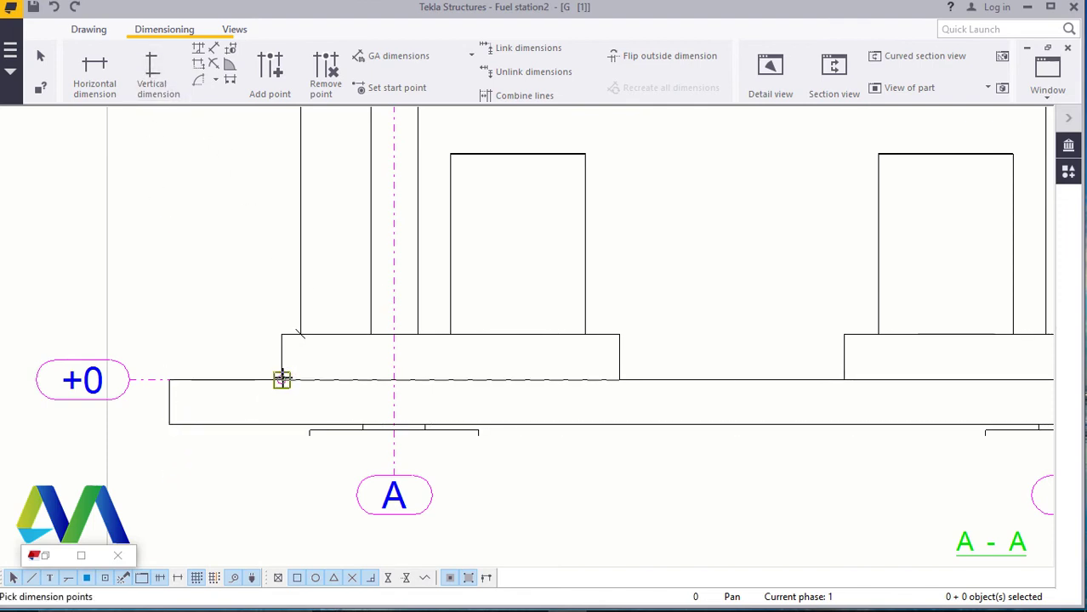
click(283, 336)
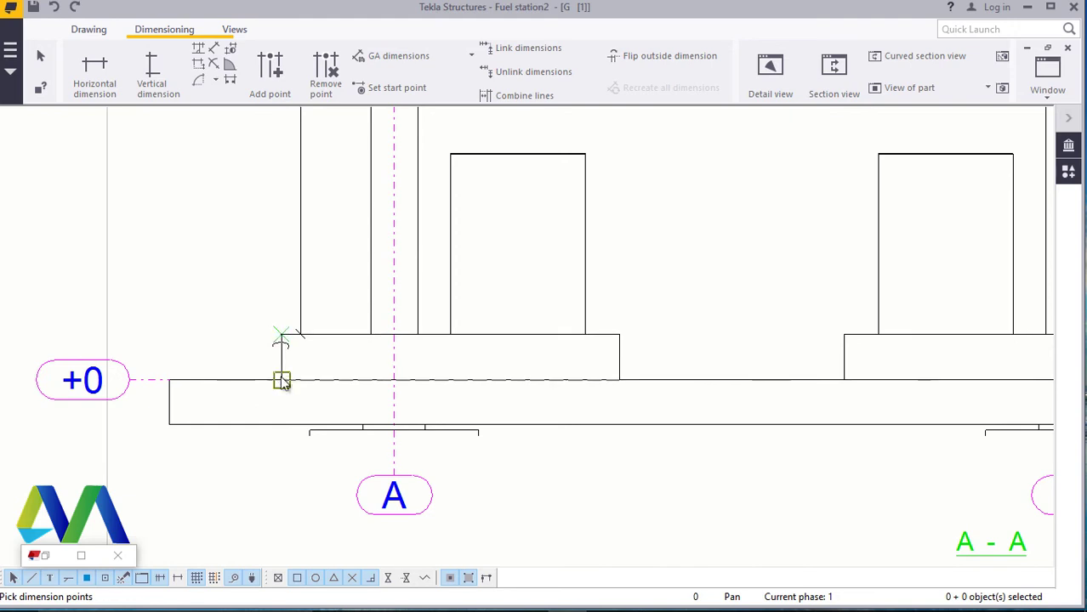
click(197, 357)
right_click(231, 253)
click(259, 269)
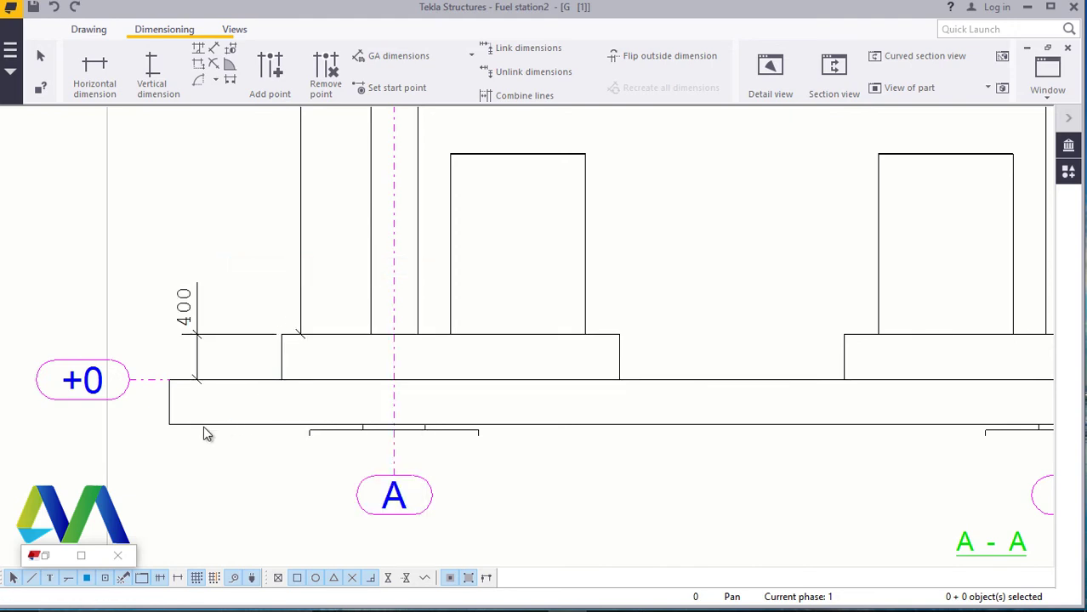
- Add a vertical dimension for the slab thickness at its left end and move it between the +0 level mark and the slab
right_click(145, 177)
click(165, 95)
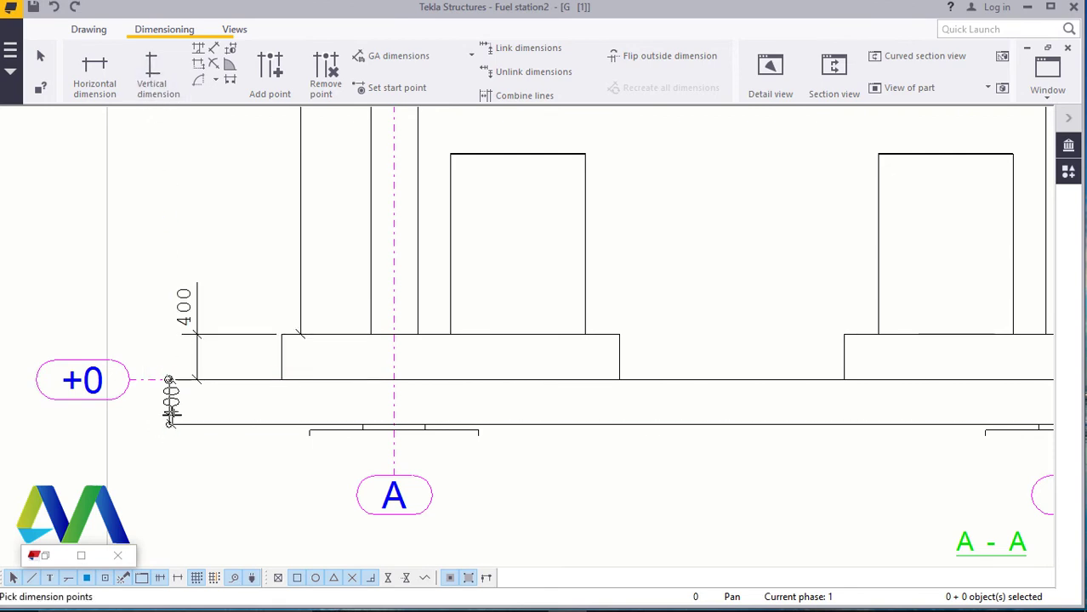
click(85, 374)
right_click(170, 274)
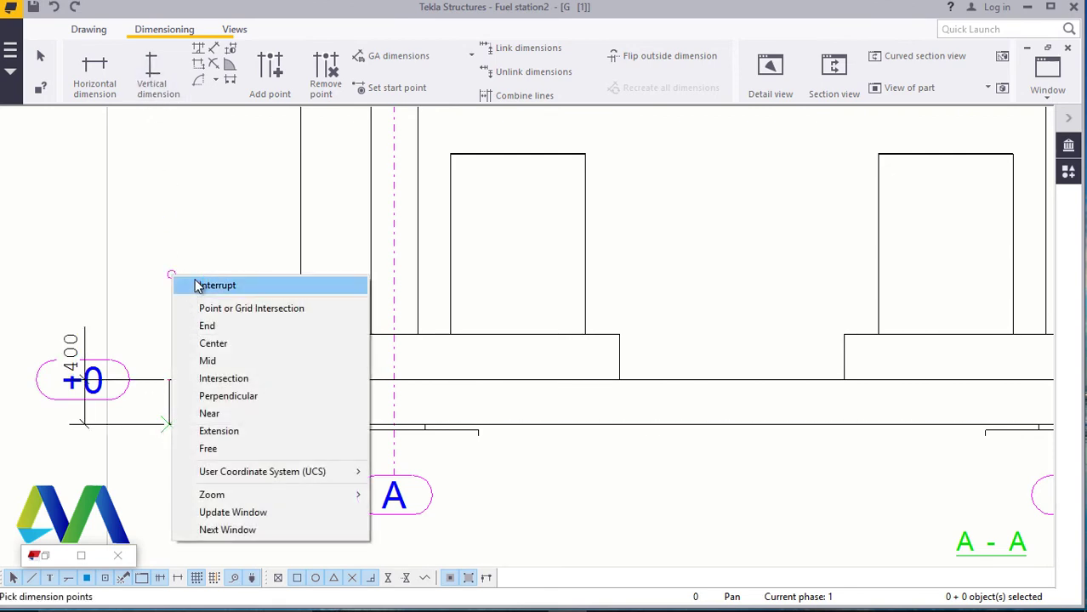
click(200, 287)
click(78, 344)
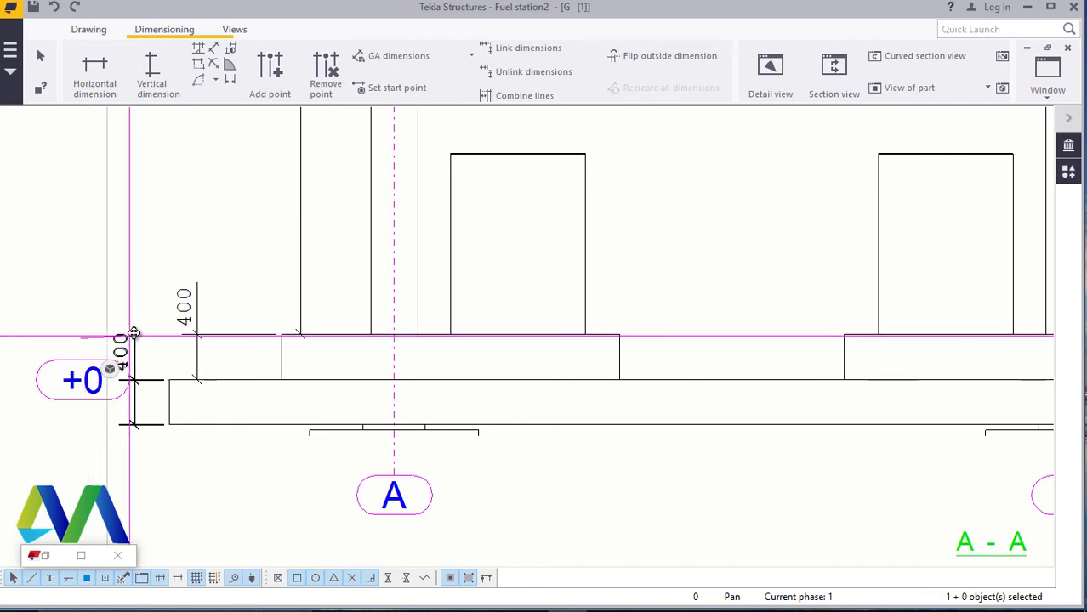
click(210, 447)
- Begin a horizontal dimension chain through the upper left and right corners of the column bases on grids A and B
scroll(183, 452, down, 1)
scroll(182, 455, down, 3)
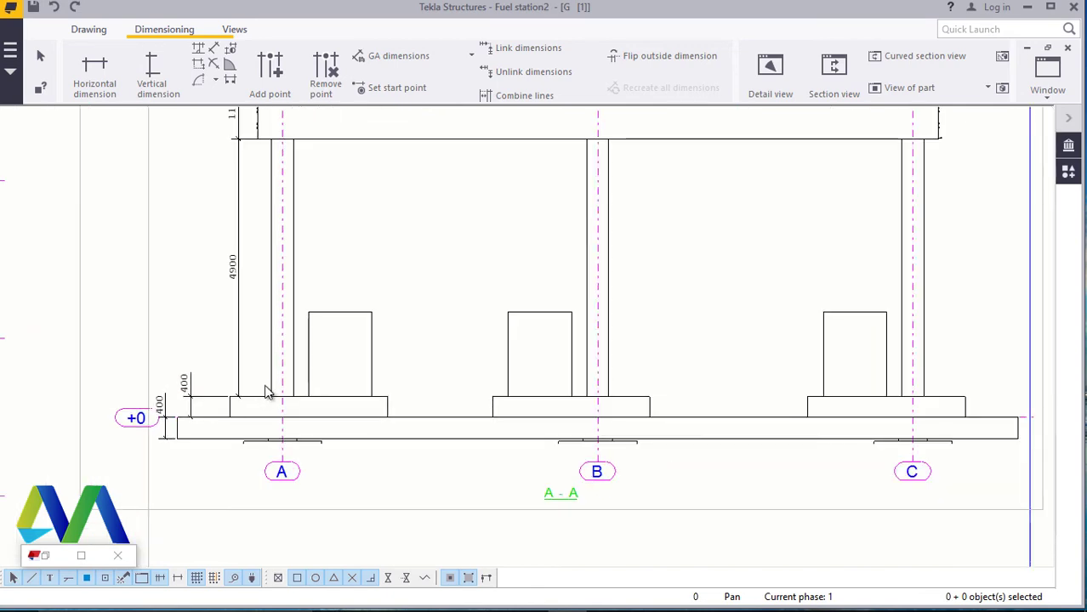
scroll(280, 391, up, 3)
click(100, 65)
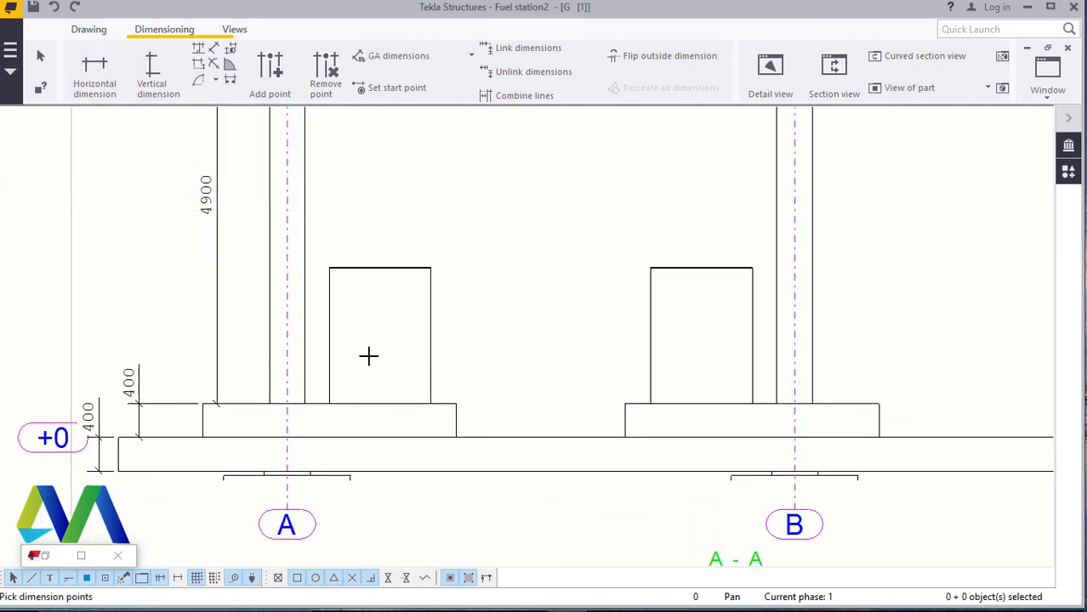
scroll(256, 428, up, 1)
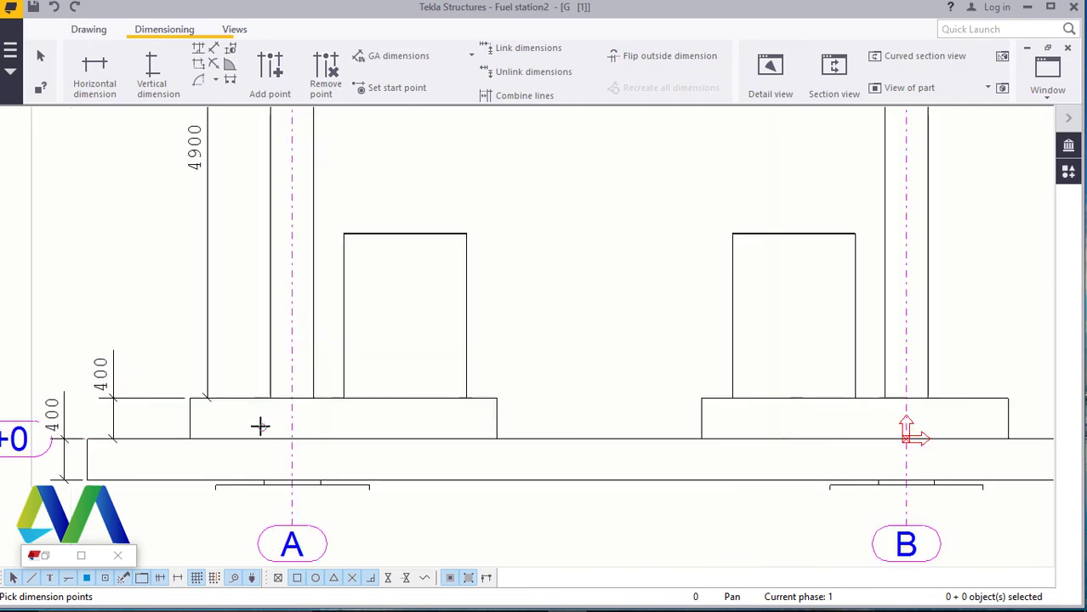
click(192, 398)
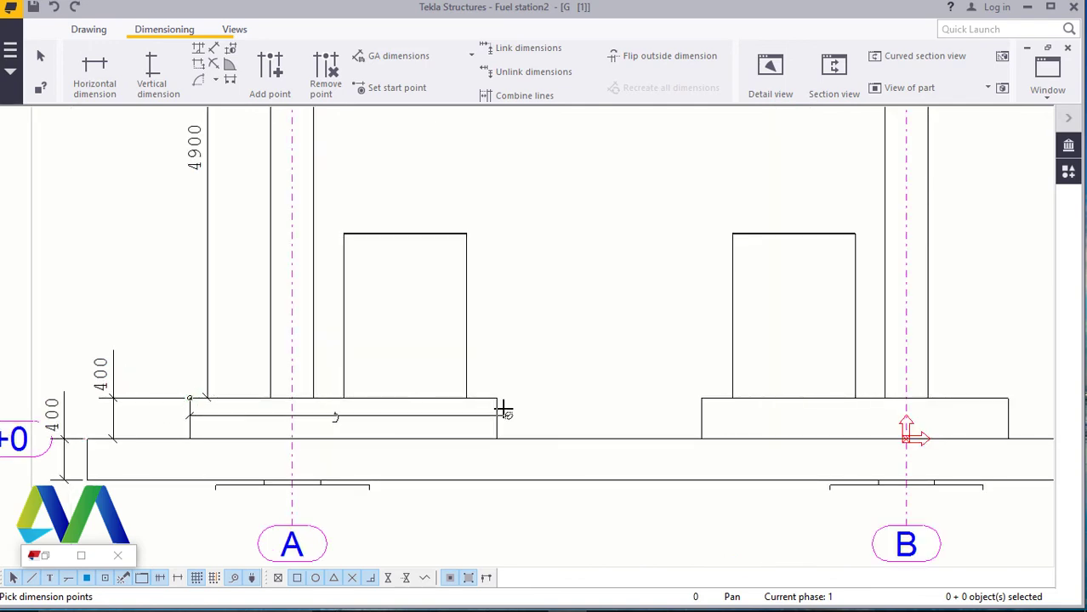
click(496, 398)
click(702, 398)
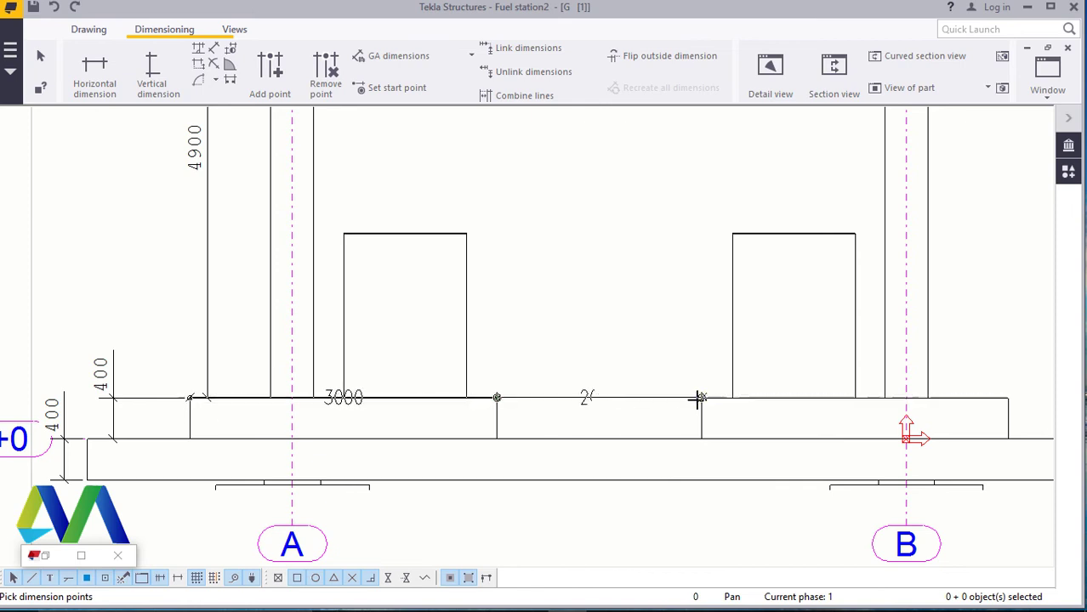
middle_click(696, 400)
click(553, 401)
scroll(752, 411, down, 1)
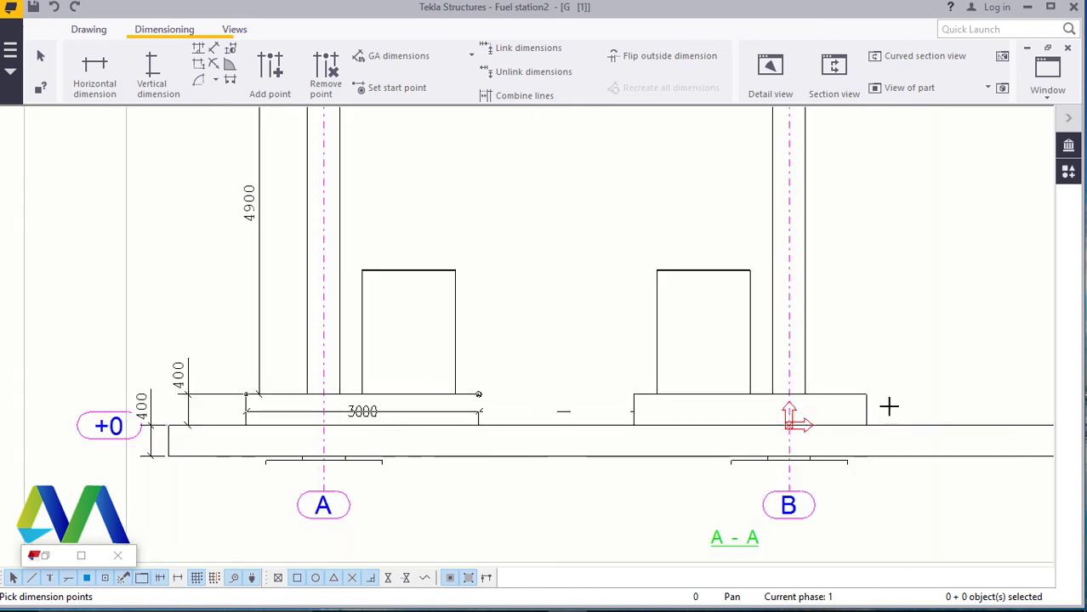
click(867, 394)
- Extend the horizontal dimension chain to both edges of the base on grid C and place it above the bases
scroll(374, 344, down, 1)
scroll(351, 346, down, 1)
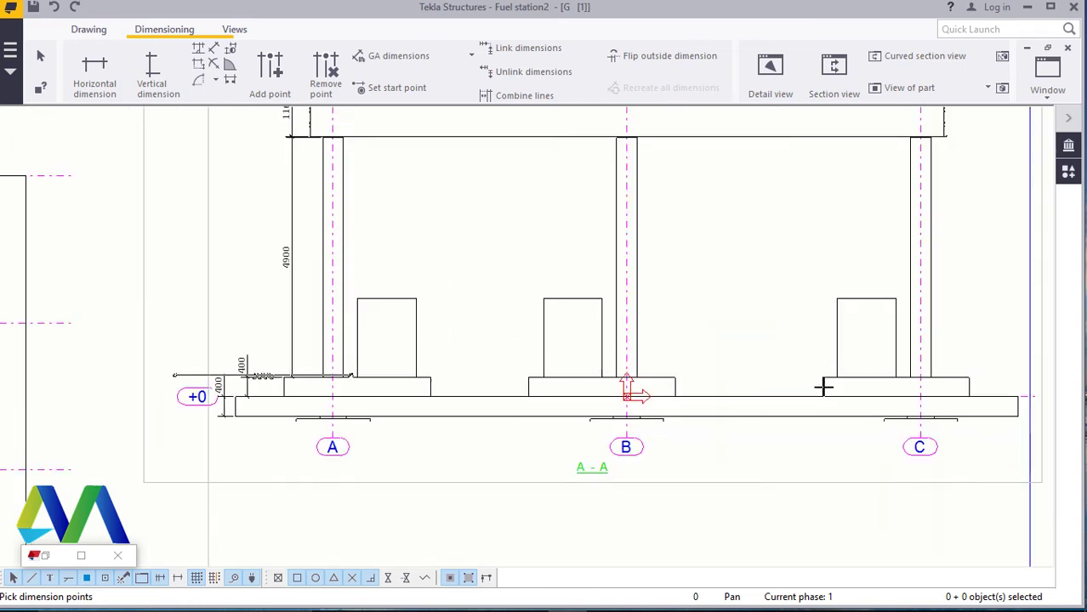
scroll(823, 383, up, 2)
click(820, 372)
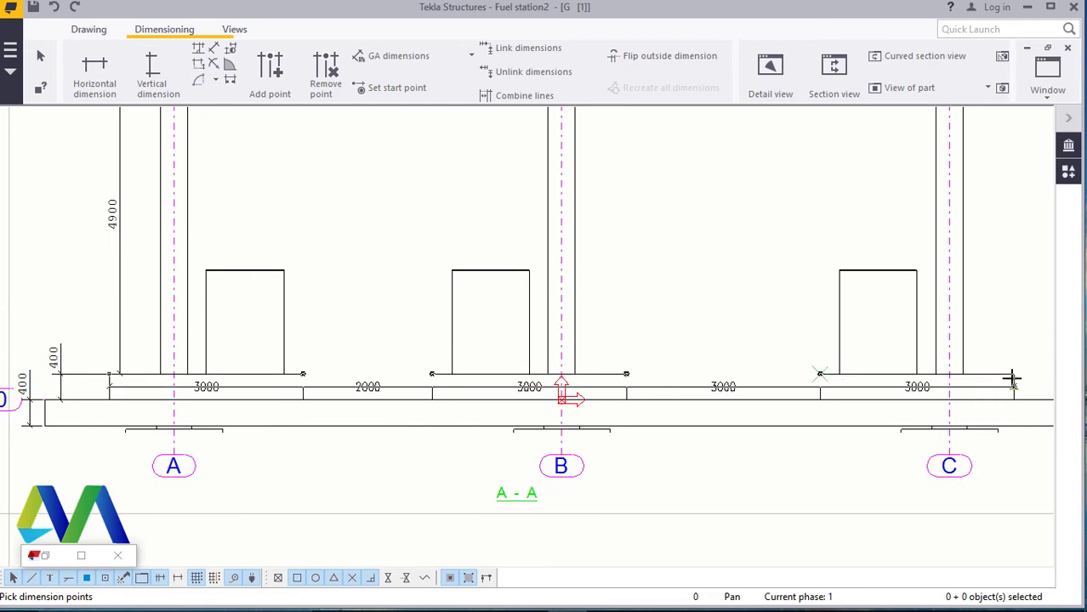
click(1012, 374)
middle_click(1010, 373)
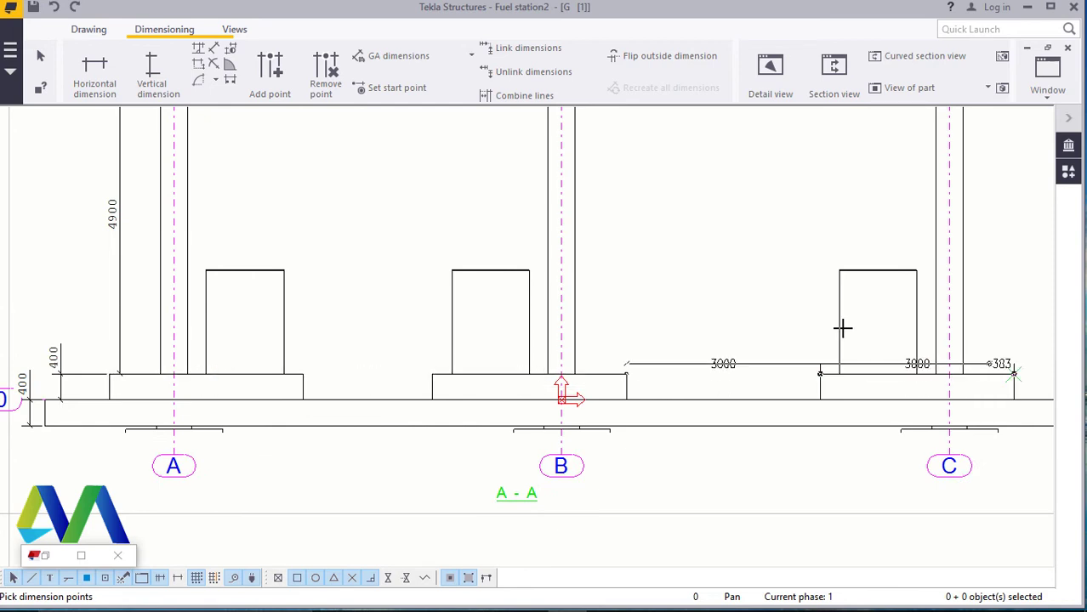
click(107, 373)
right_click(365, 202)
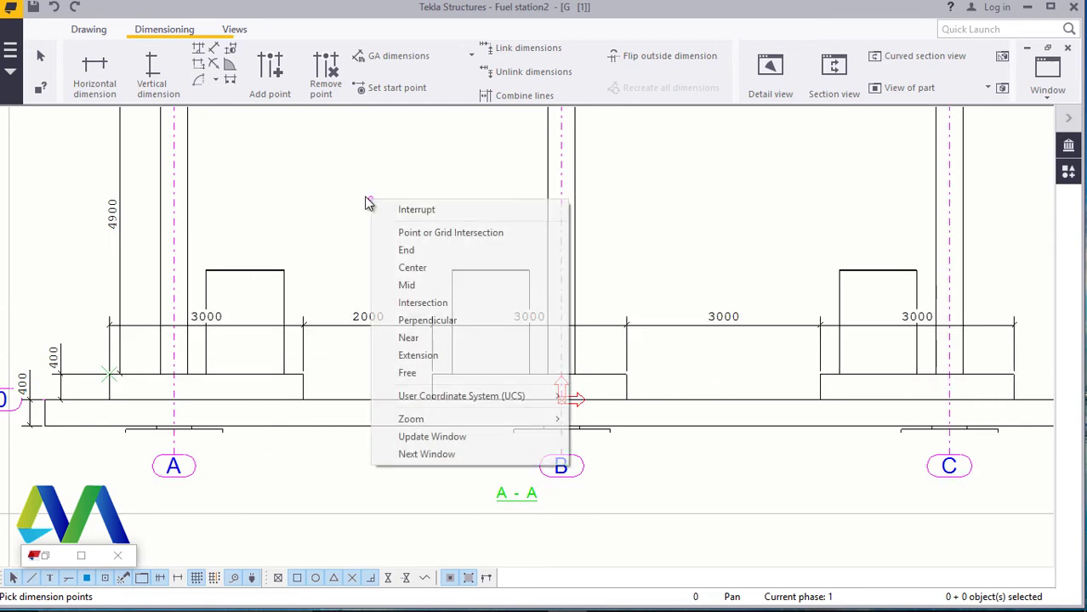
click(422, 209)
- Move the base dimension chain up above the rectangular blocks in section A - A
click(390, 325)
drag(389, 325, 384, 210)
click(290, 348)
scroll(290, 349, down, 3)
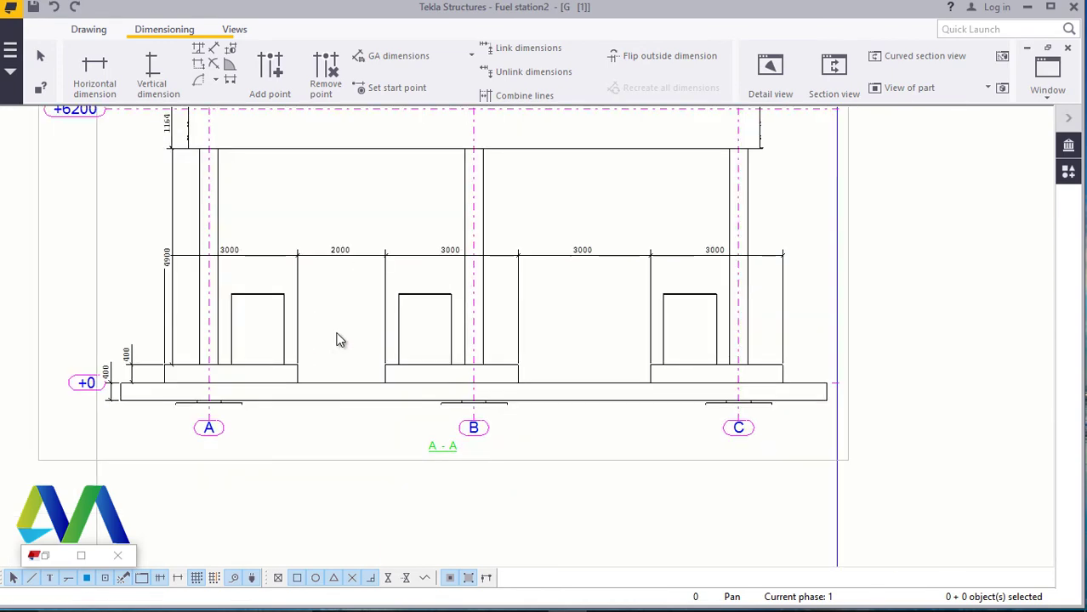
- Add a vertical dimension for the height of the rectangular block beside grid A and move it just right of the block
scroll(648, 243, up, 3)
scroll(655, 252, down, 2)
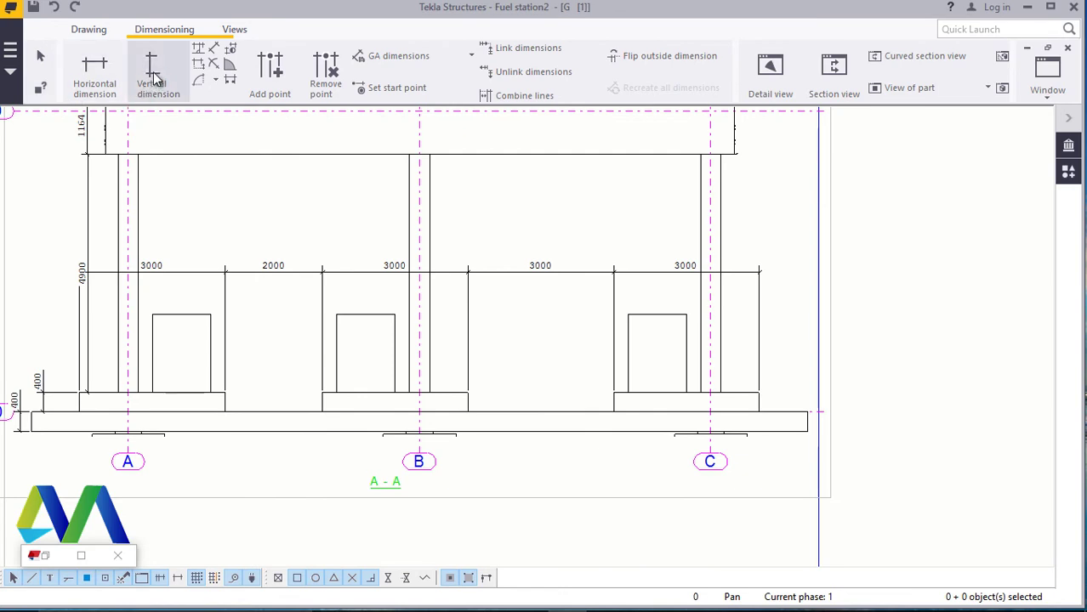
click(153, 71)
scroll(233, 404, up, 4)
scroll(236, 417, up, 1)
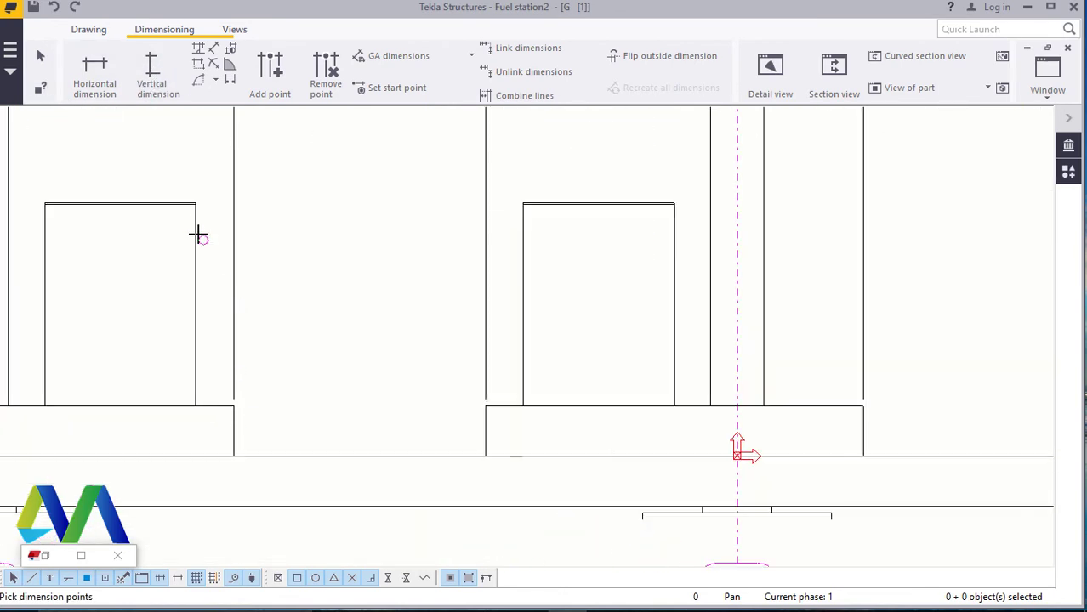
scroll(196, 215, up, 1)
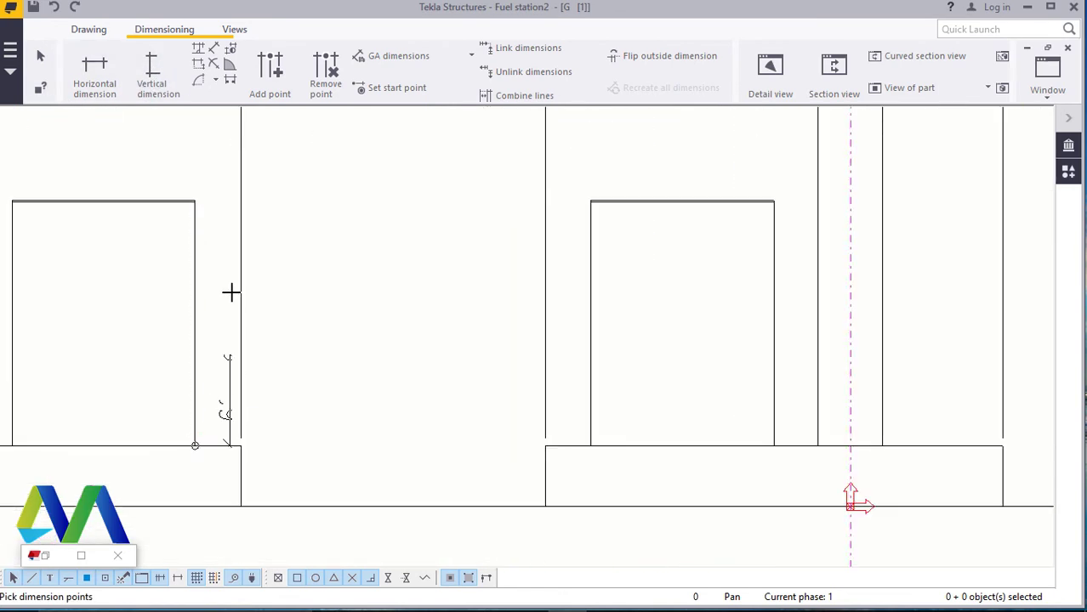
click(199, 444)
right_click(324, 219)
click(363, 230)
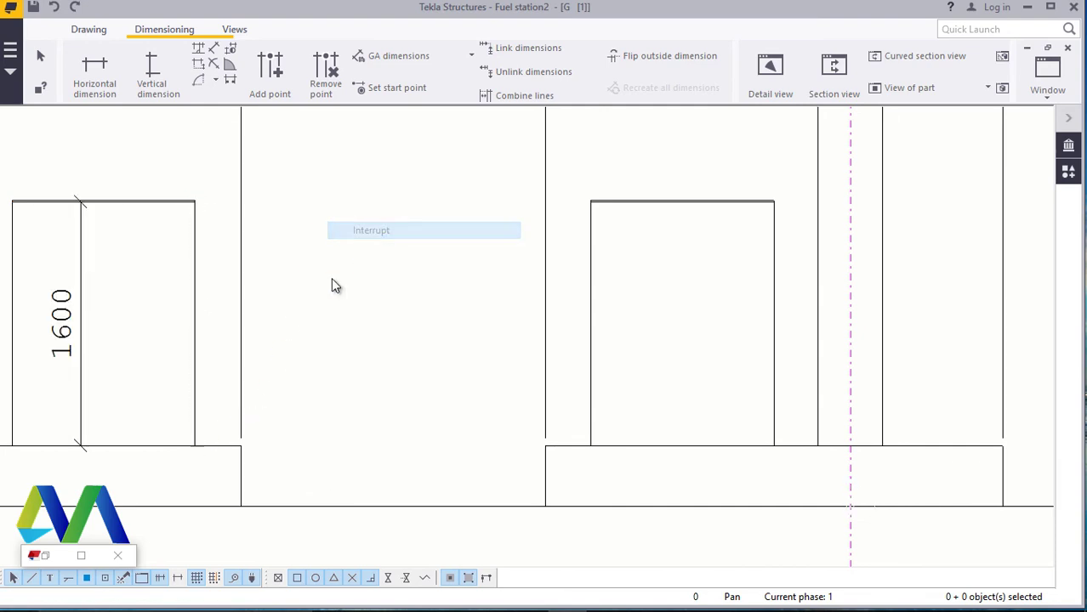
click(81, 323)
drag(81, 305, 211, 281)
click(340, 284)
- Add a vertical dimension for the base height on grid A from its right edge, placed inside the base below the block
click(152, 63)
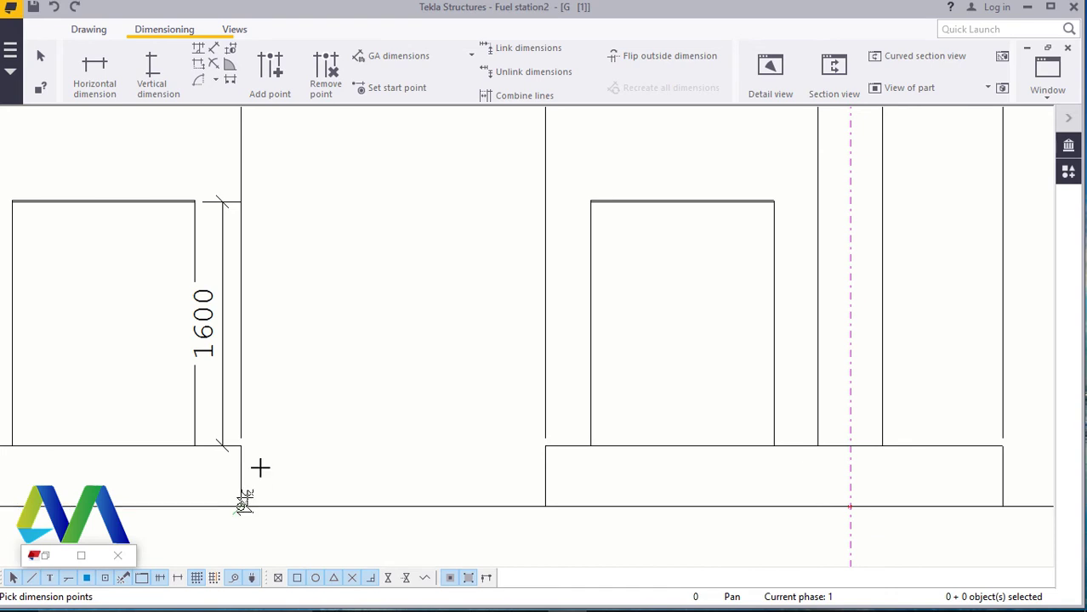
click(240, 446)
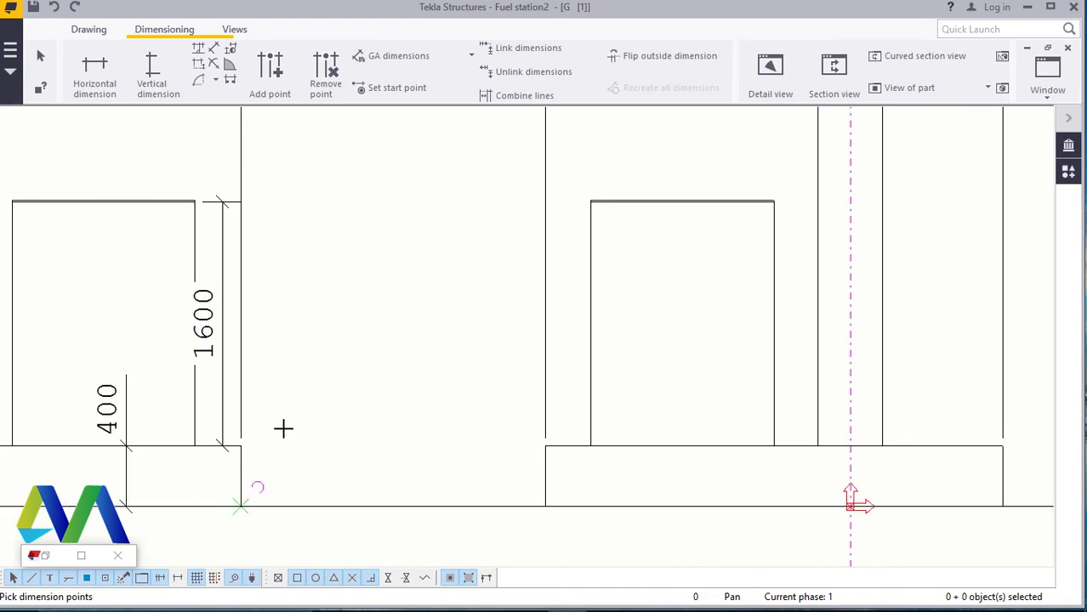
right_click(291, 352)
click(342, 98)
- Start a section view on Plan +0 with a vertical cut plane just beyond grid C, from grid 5 to grid 1
scroll(281, 432, down, 5)
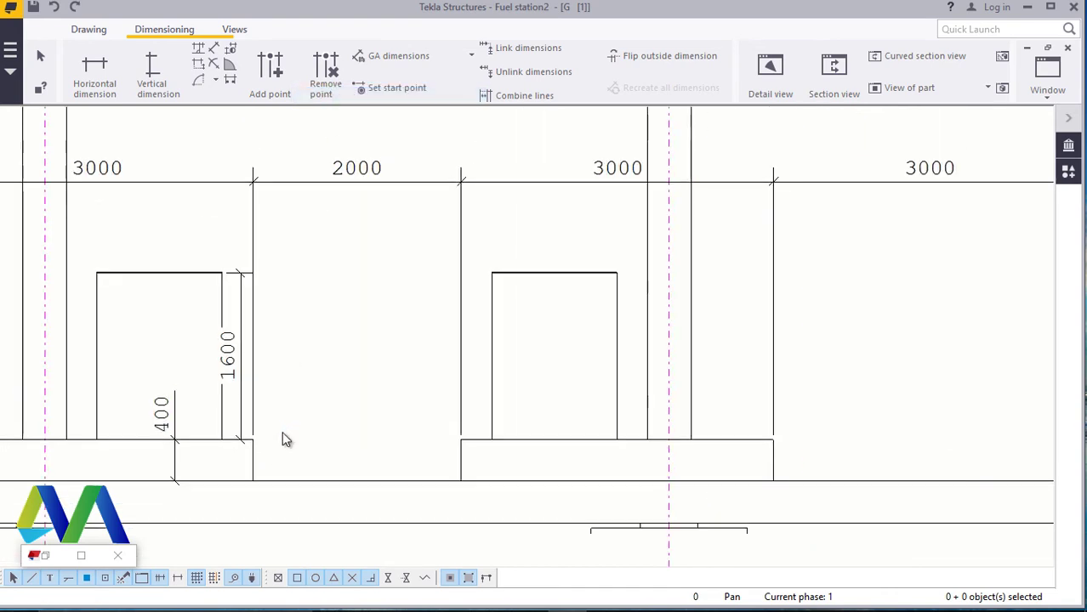
scroll(289, 451, down, 3)
scroll(401, 287, up, 4)
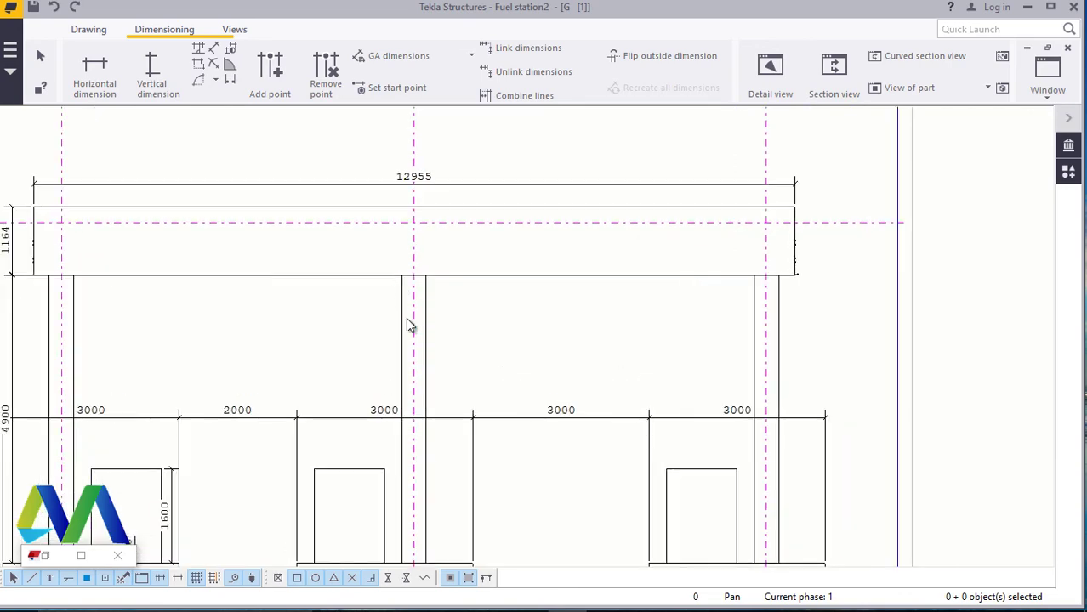
scroll(466, 356, down, 3)
scroll(476, 354, down, 5)
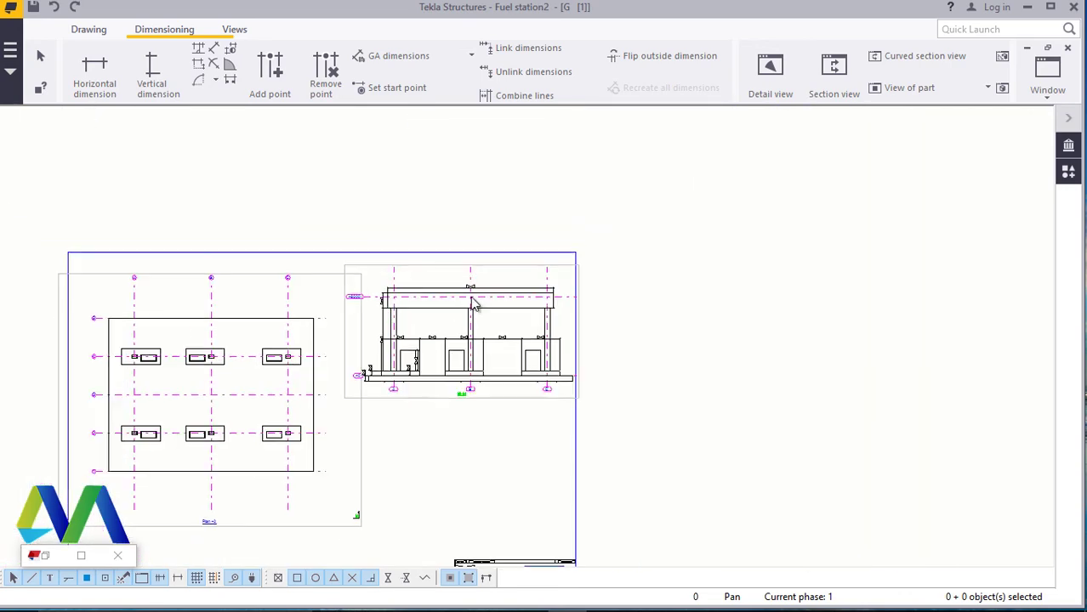
scroll(349, 400, up, 4)
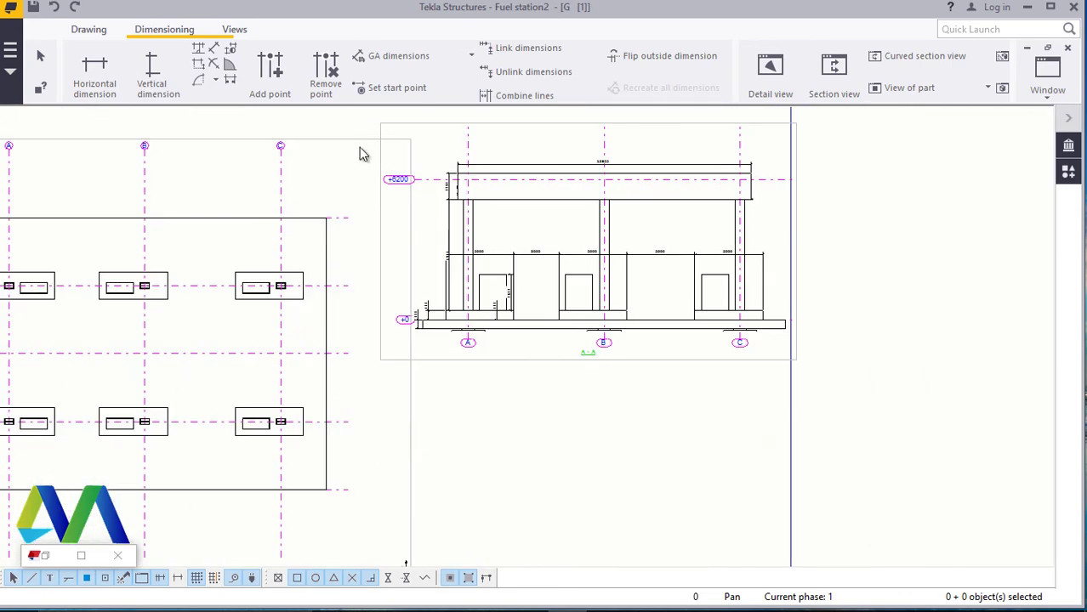
click(234, 30)
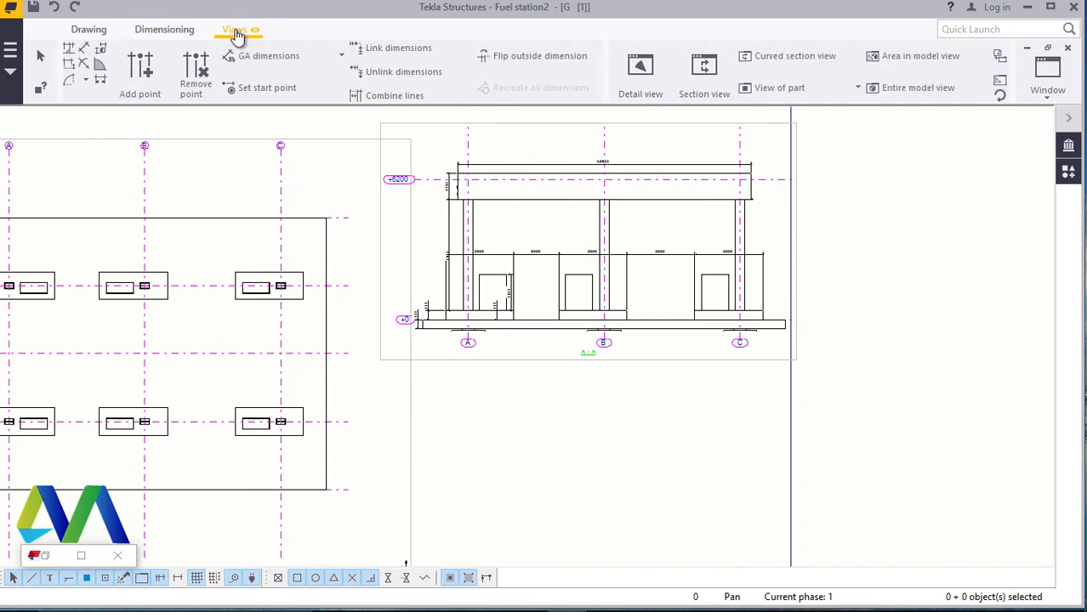
click(158, 68)
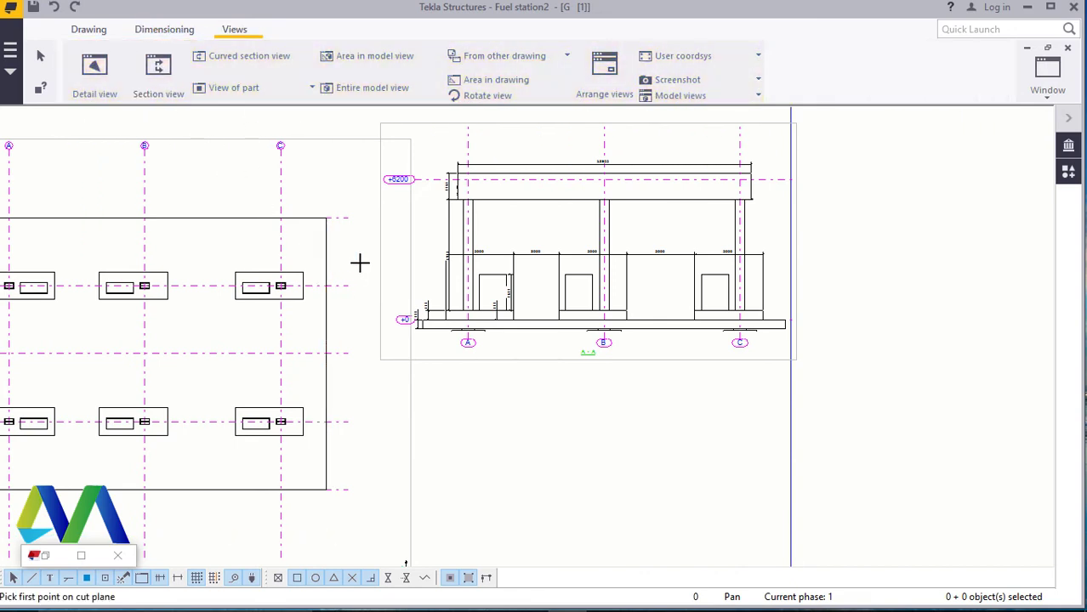
click(349, 217)
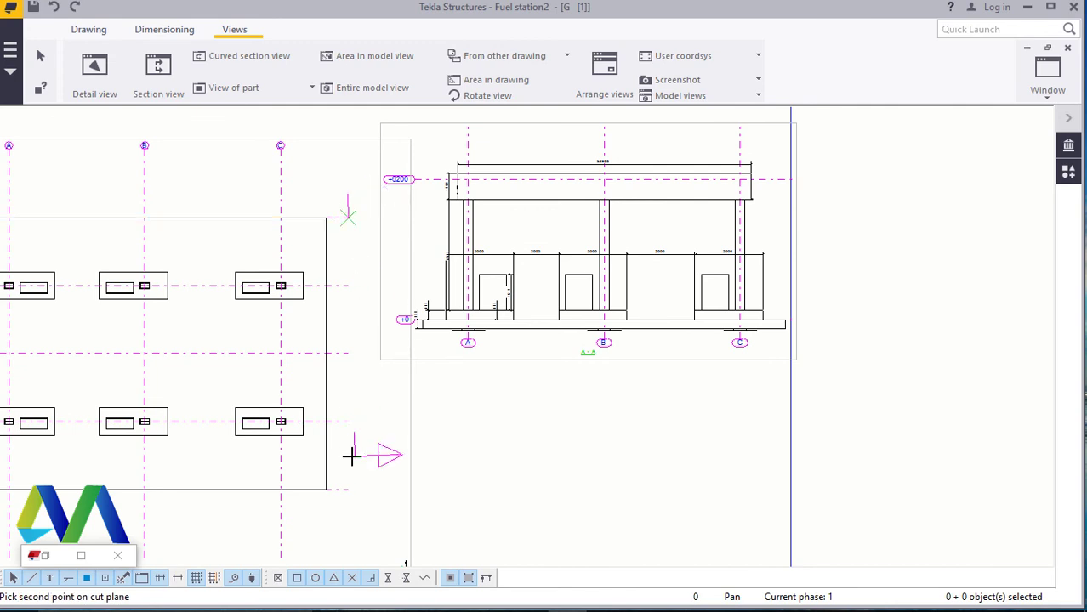
click(348, 491)
- Enclose the whole plan in the cut box, looking toward grid A, and place the section view beside grid 3
scroll(320, 422, down, 1)
scroll(319, 422, down, 1)
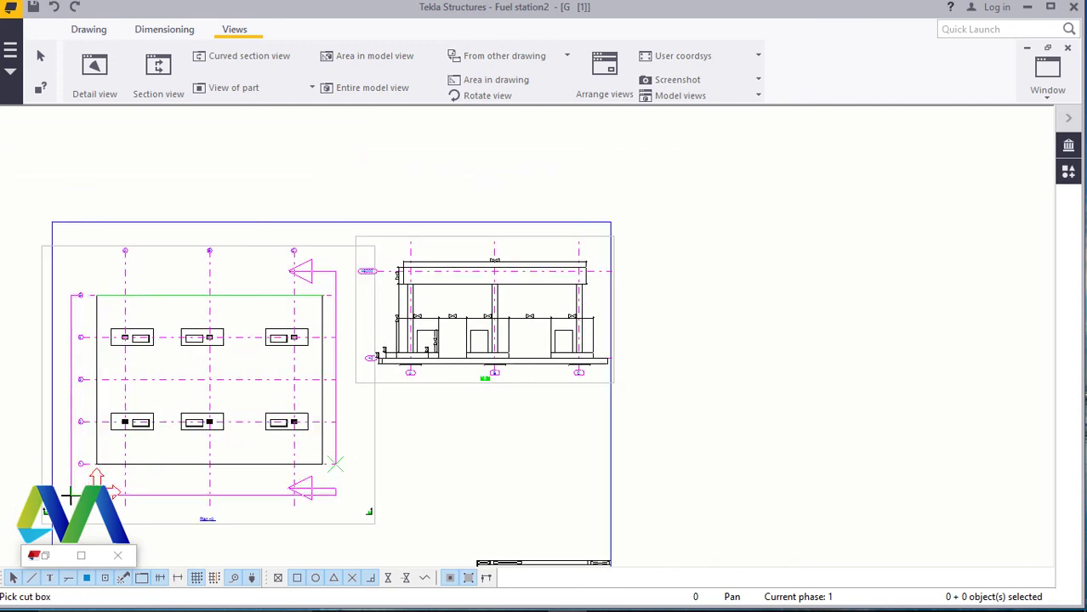
click(123, 240)
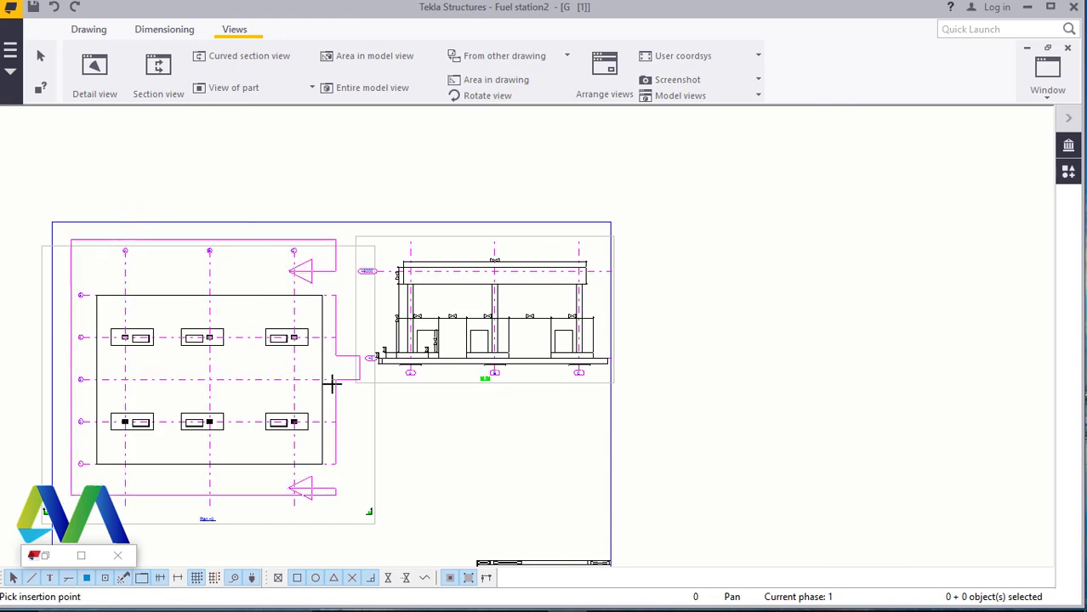
scroll(335, 380, up, 1)
scroll(335, 376, down, 2)
scroll(119, 387, up, 3)
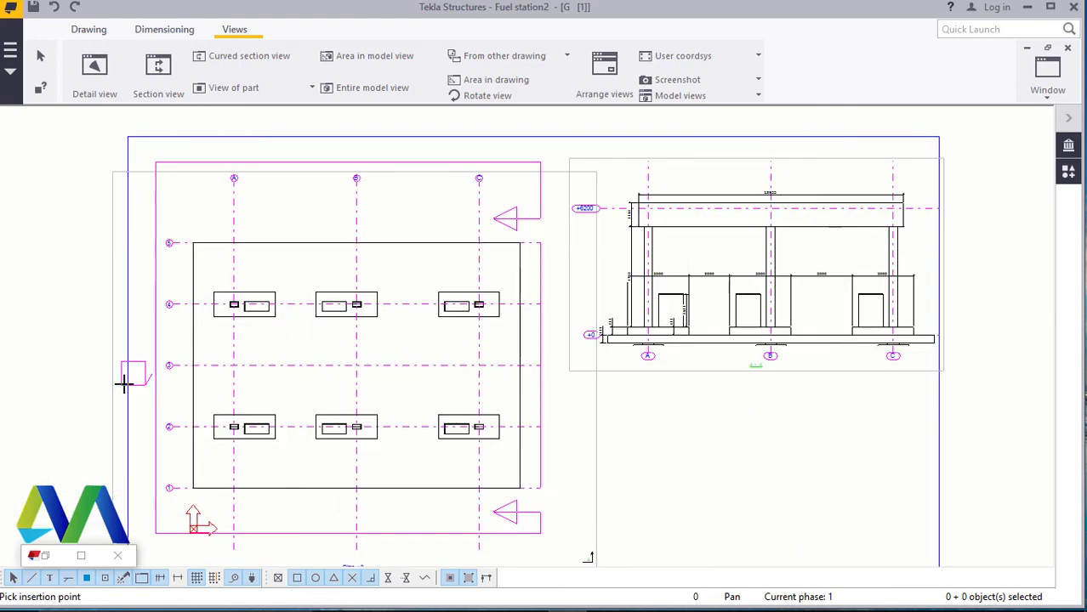
scroll(123, 383, up, 2)
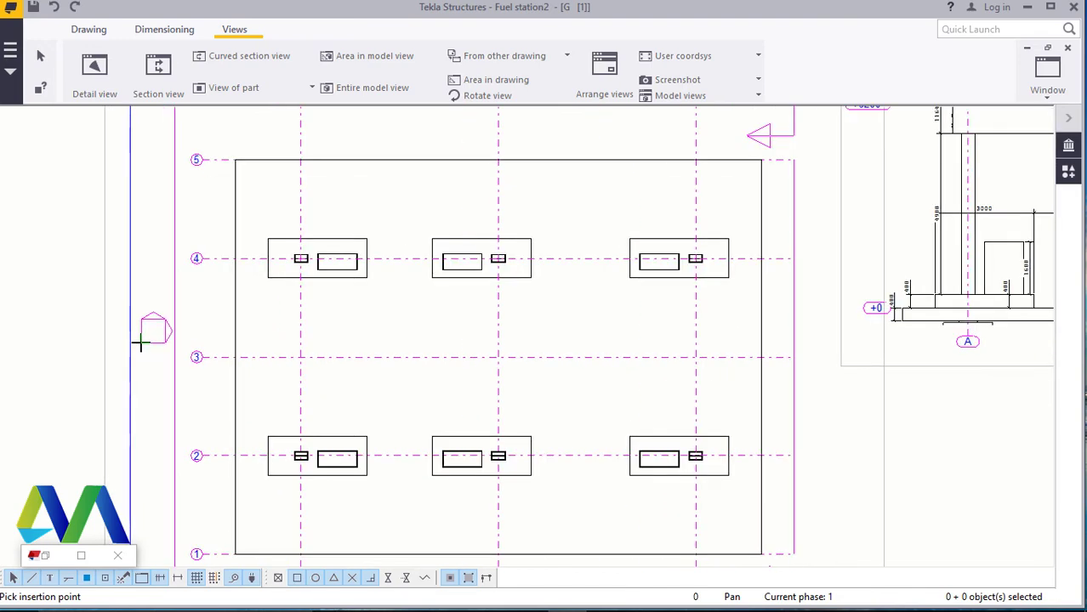
click(141, 342)
- Move the new section view off the plan into the space between section A - A and the title block
scroll(225, 303, down, 5)
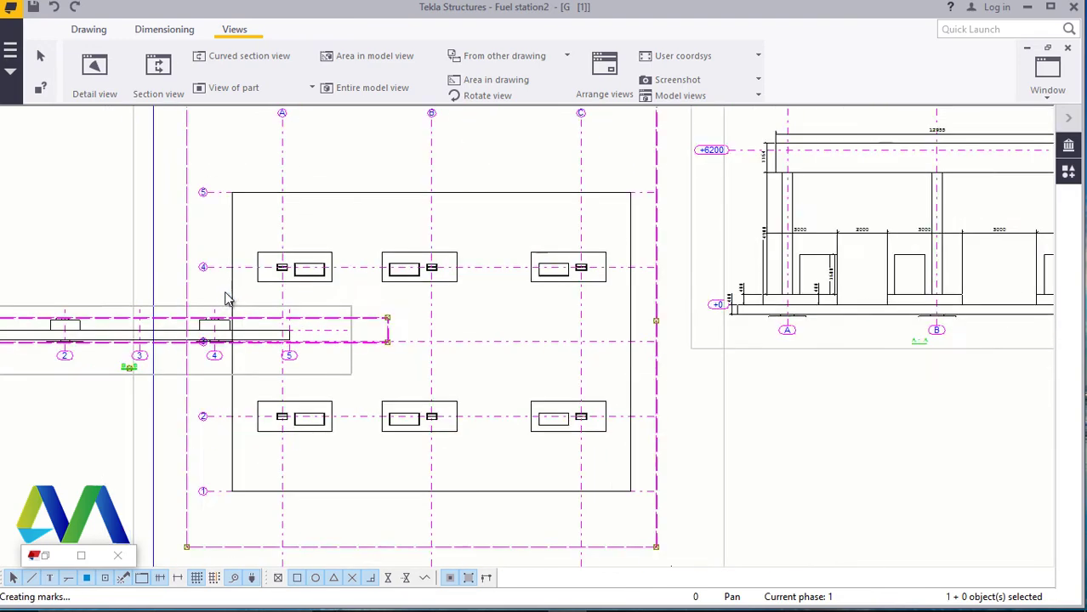
scroll(237, 283, down, 1)
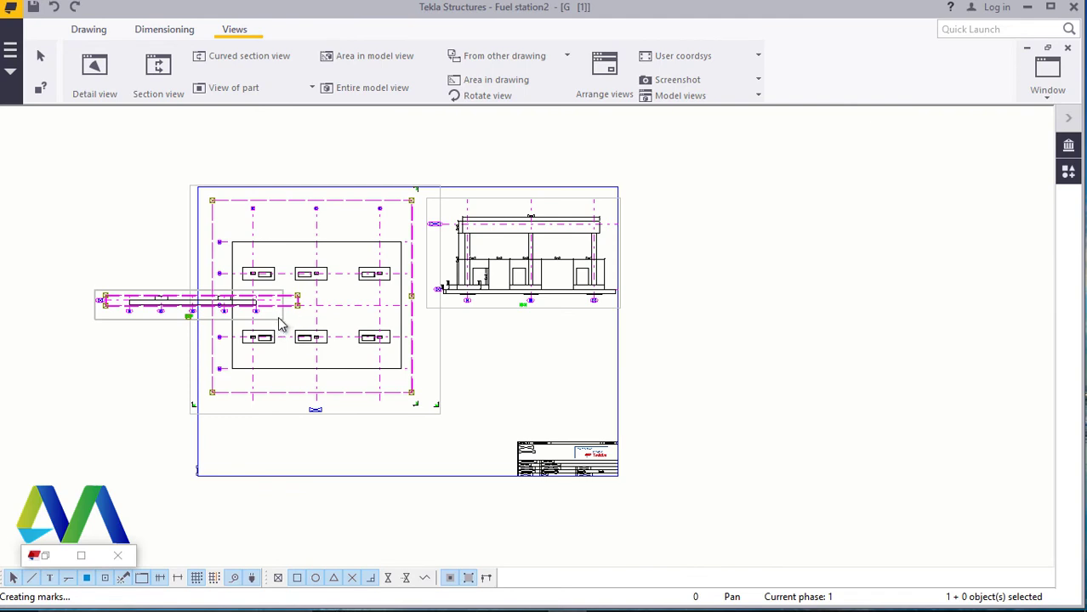
mouse_move(282, 324)
mouse_down()
mouse_move(316, 313)
mouse_move(604, 400)
mouse_move(627, 418)
mouse_up()
scroll(608, 413, up, 4)
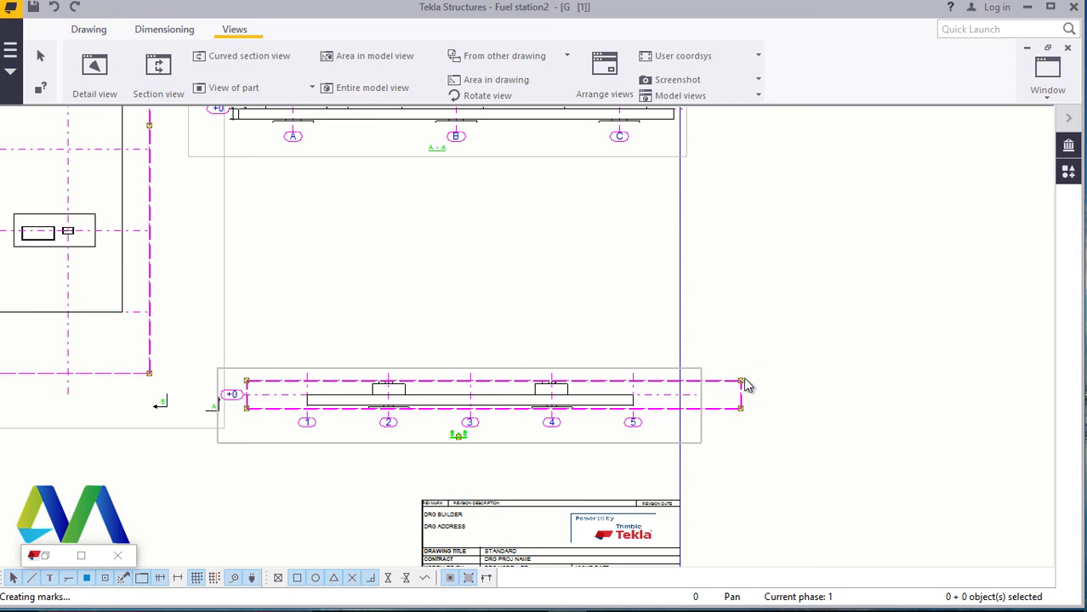
- Extend the upper boundary of section B - B until the columns and the roof at +6200 are included
drag(745, 385, 729, 173)
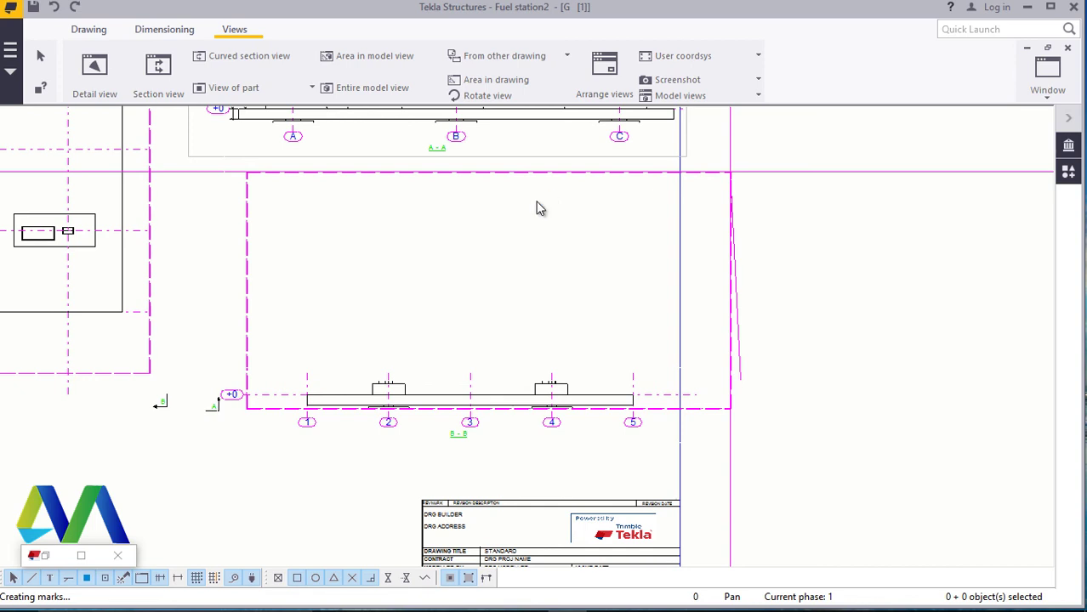
scroll(545, 219, up, 5)
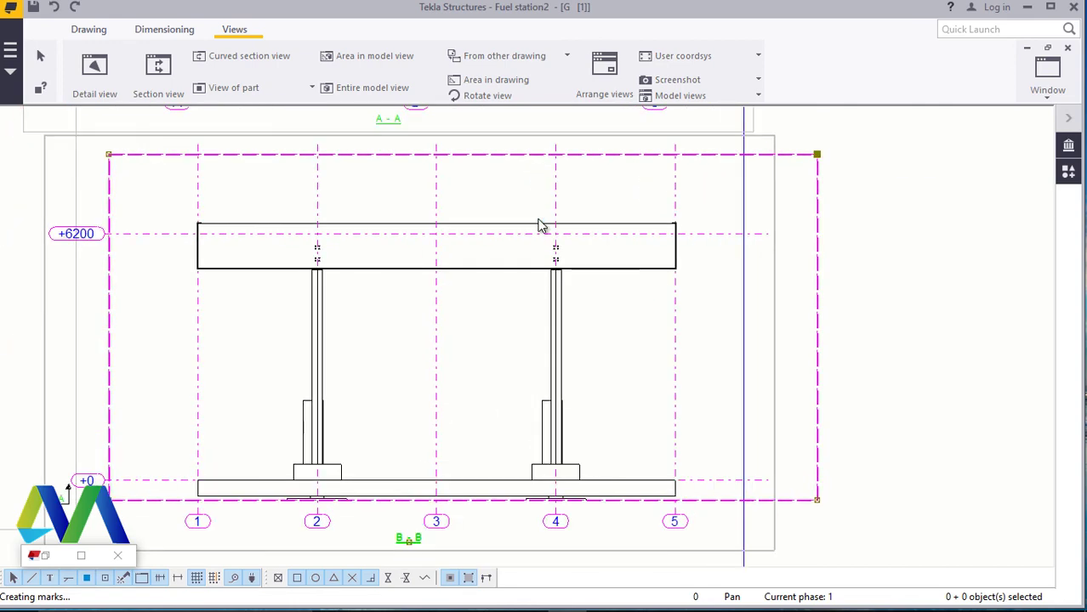
scroll(336, 358, down, 2)
scroll(453, 469, down, 1)
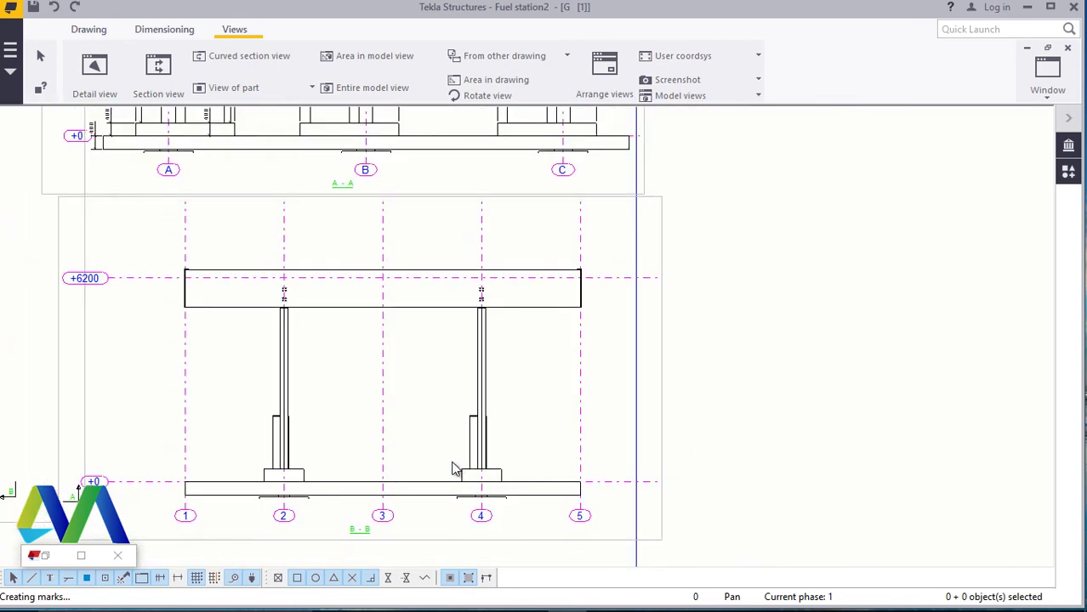
- Examine sections A - A and B - B and the arrangement of the views on the sheet
scroll(461, 481, up, 3)
scroll(483, 487, down, 3)
scroll(566, 336, up, 2)
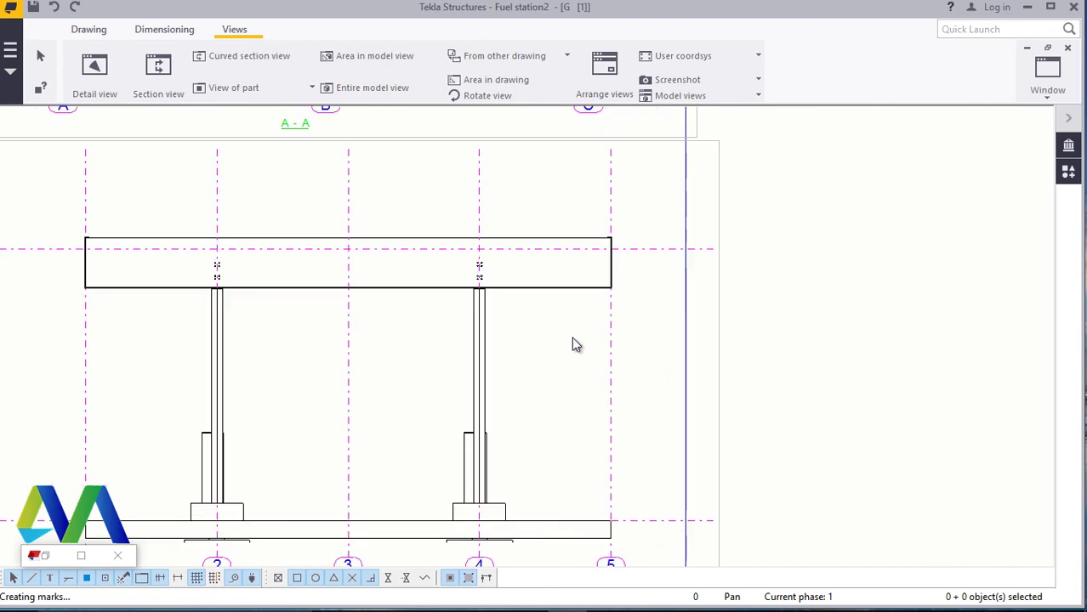
scroll(611, 350, down, 4)
scroll(375, 293, up, 2)
scroll(376, 293, up, 3)
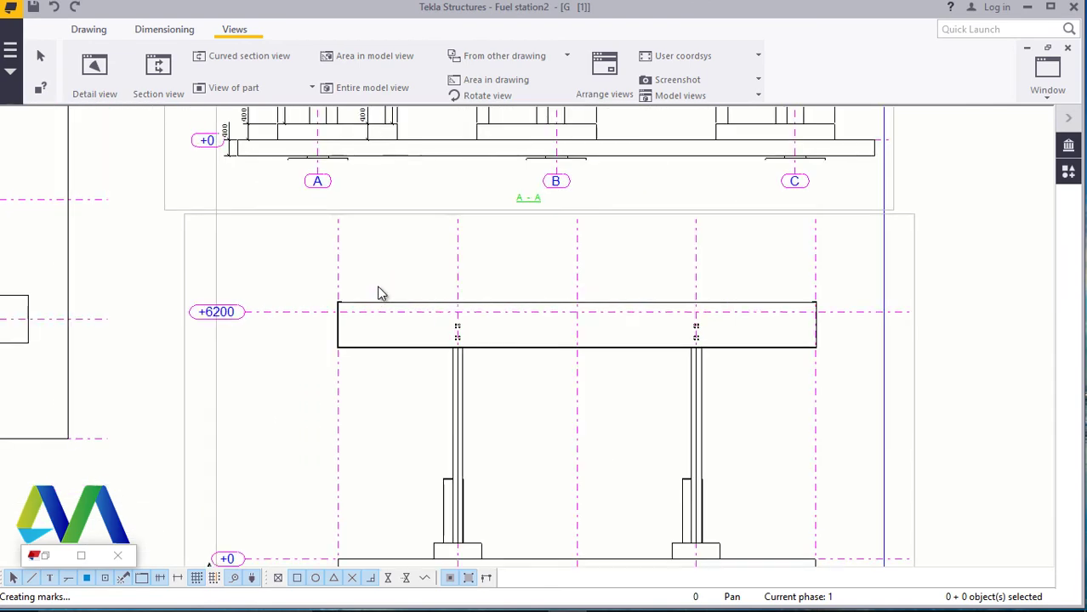
scroll(425, 314, down, 4)
scroll(463, 329, down, 2)
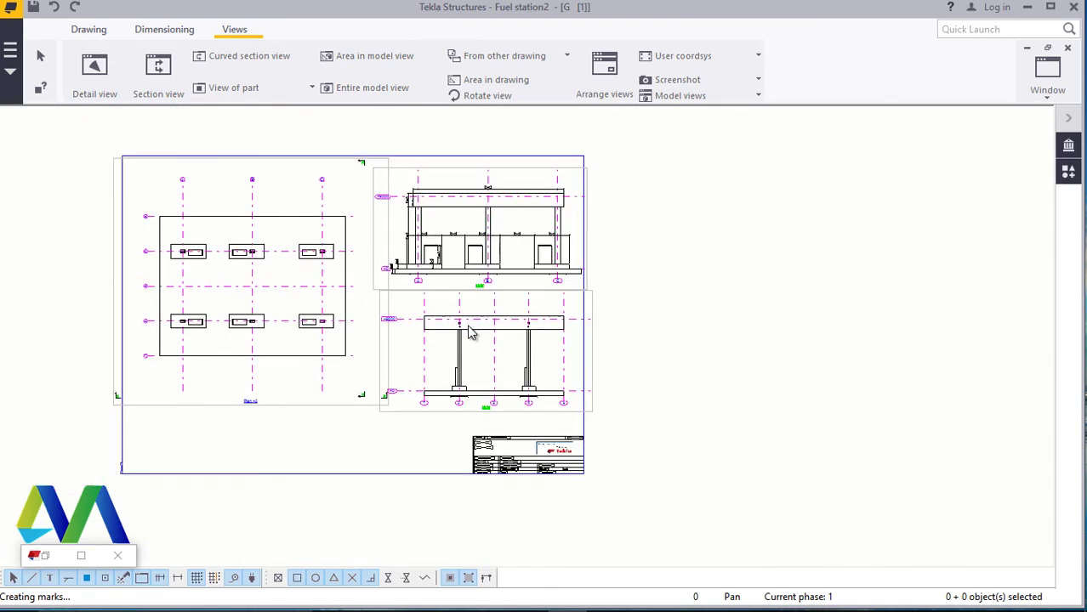
scroll(502, 317, up, 3)
scroll(522, 415, down, 1)
scroll(521, 415, down, 1)
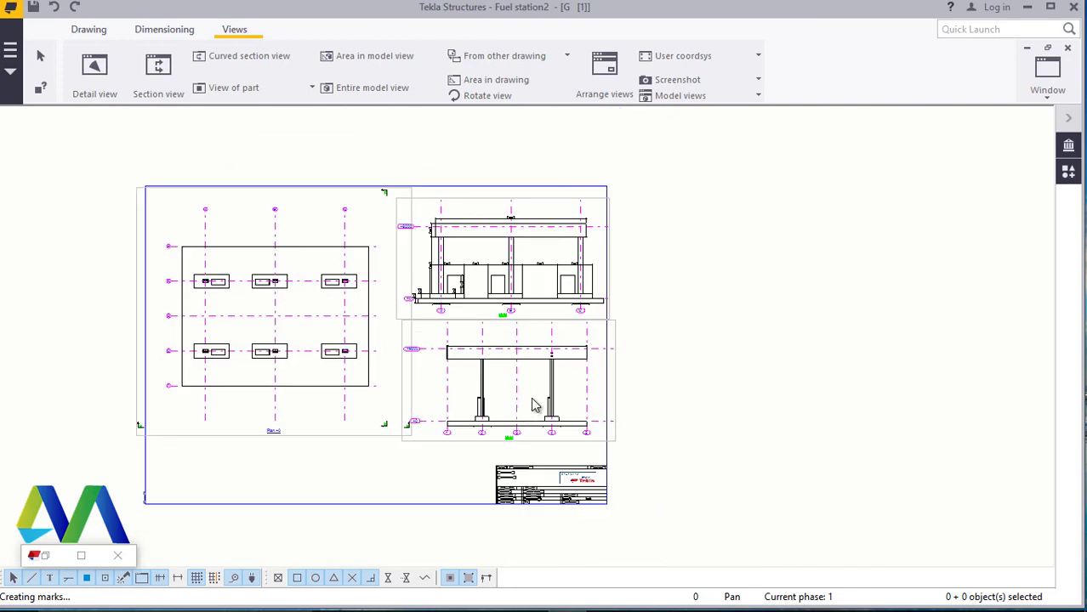
scroll(526, 372, up, 3)
scroll(510, 417, down, 1)
scroll(512, 221, up, 4)
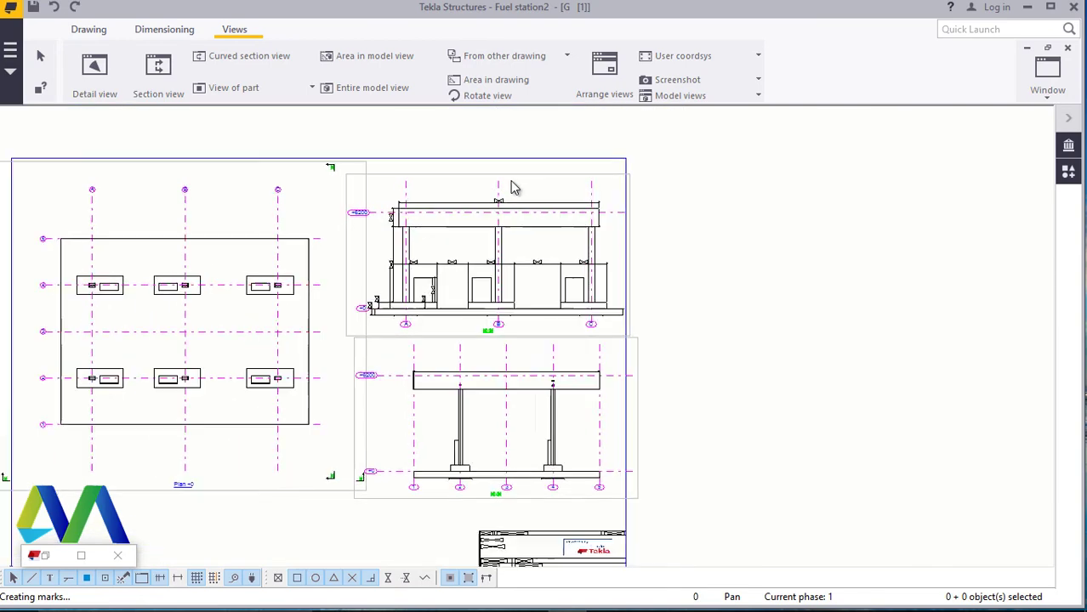
scroll(517, 320, down, 1)
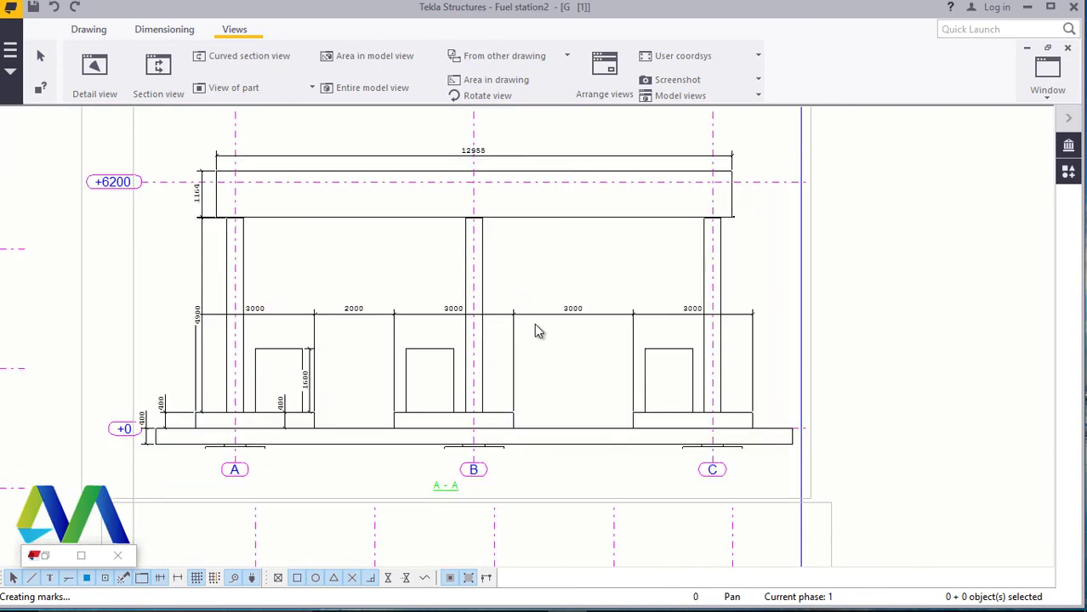
scroll(336, 318, up, 1)
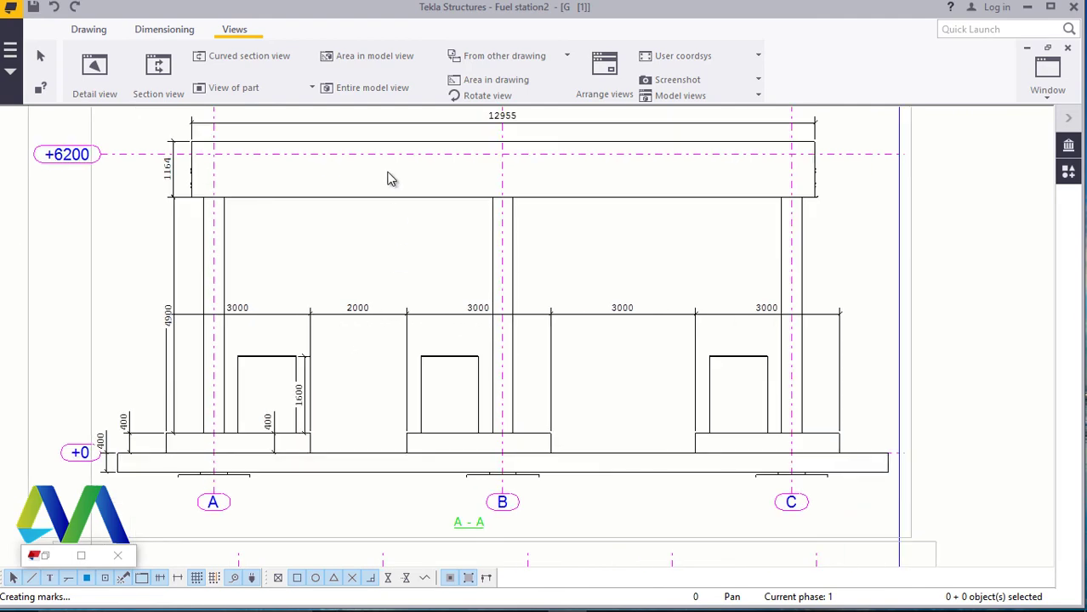
scroll(499, 347, down, 4)
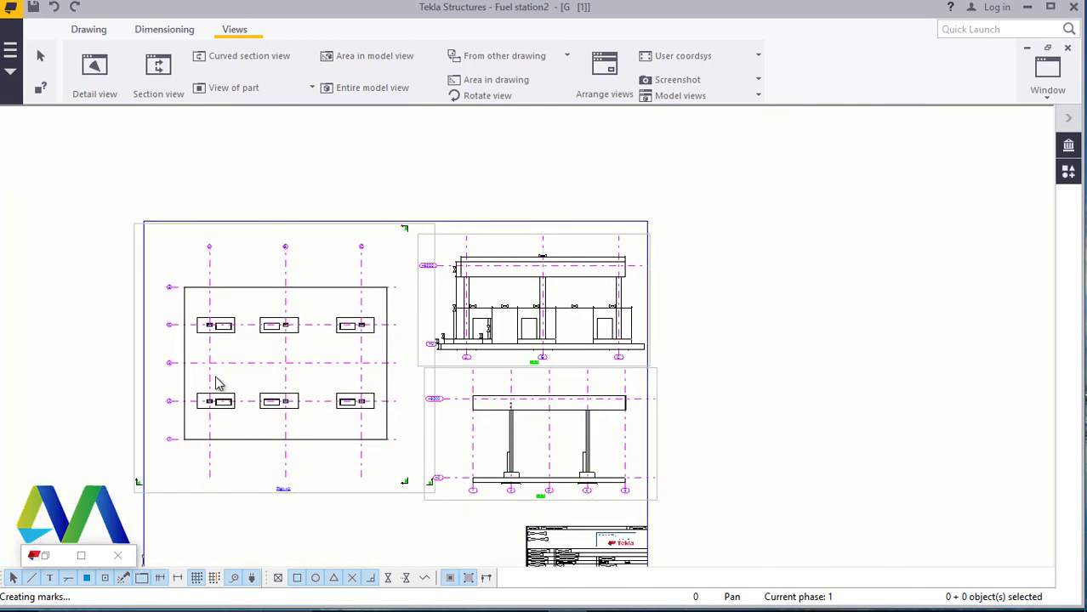
- Create a section view of Plan +0 cut along grid 3 from grid A to C, looking toward grid 1, with the cut box around grids 3 to 1
scroll(219, 351, up, 1)
click(158, 68)
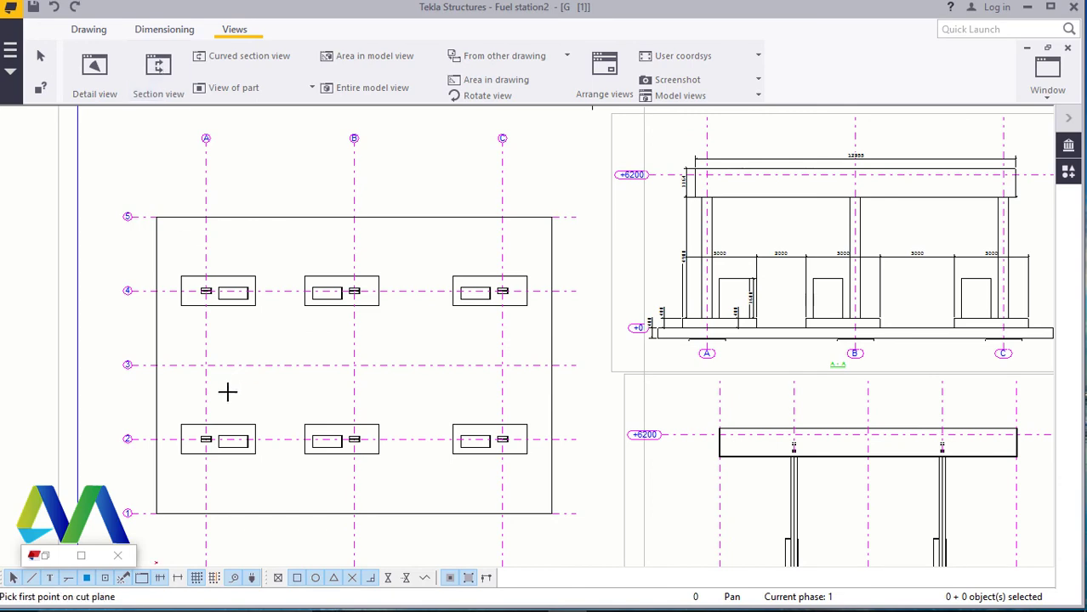
scroll(223, 390, up, 4)
click(197, 347)
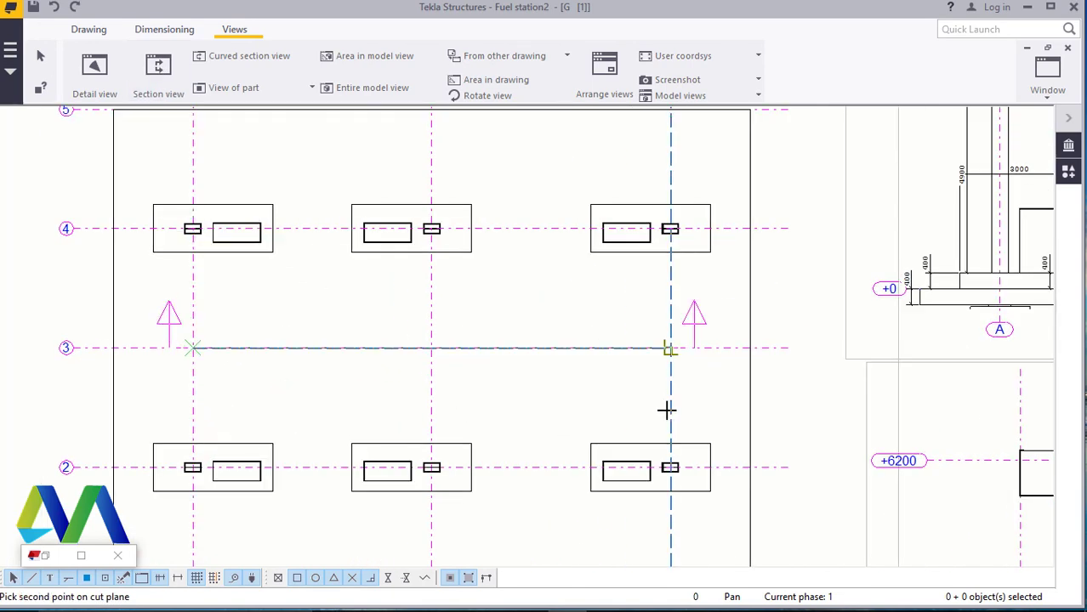
click(672, 349)
scroll(599, 384, down, 3)
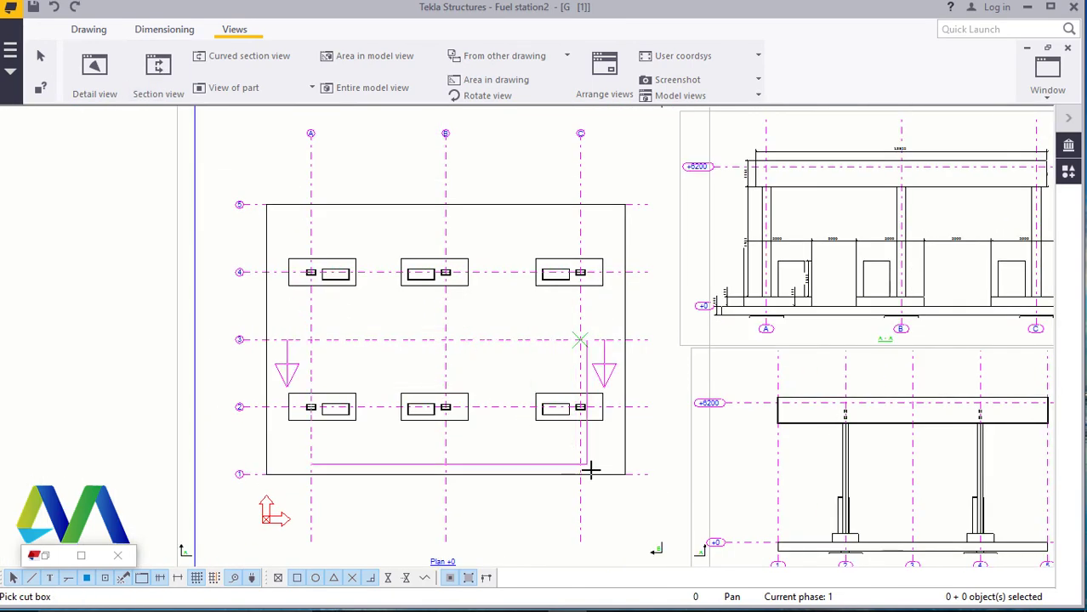
click(644, 502)
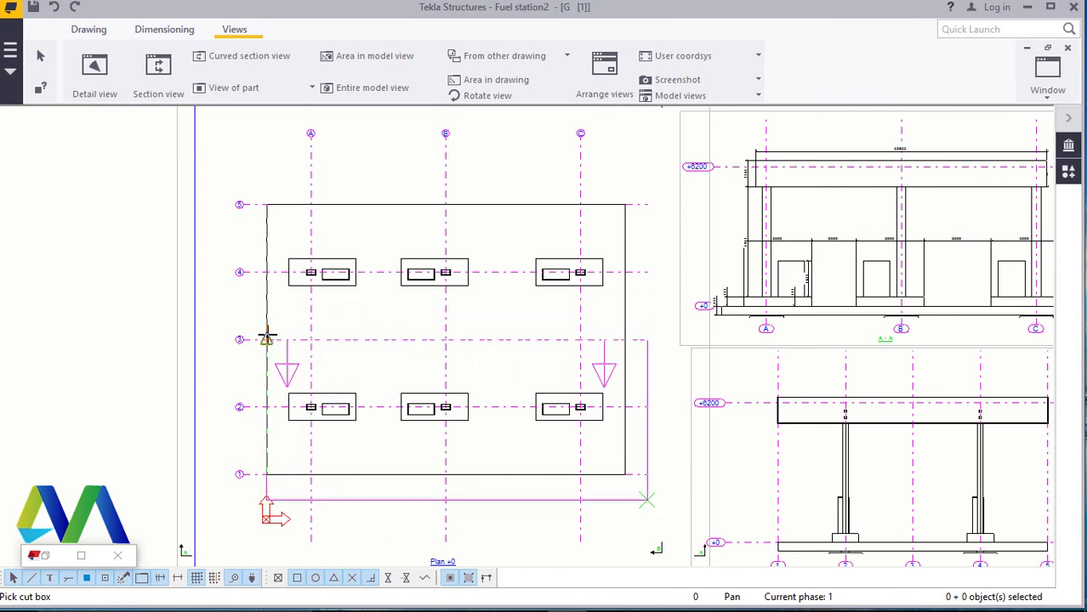
click(222, 332)
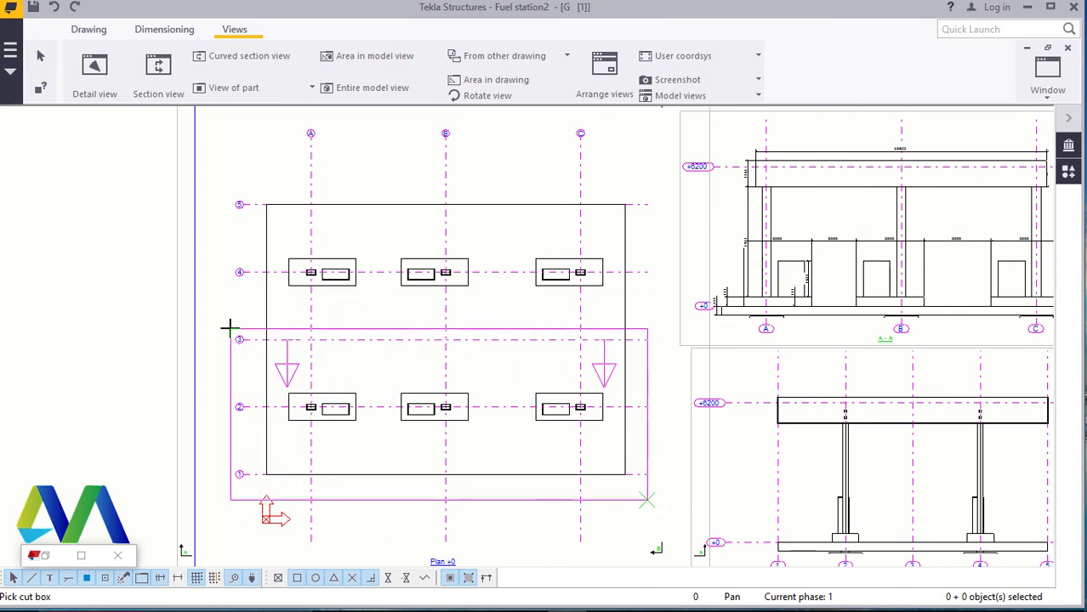
click(219, 328)
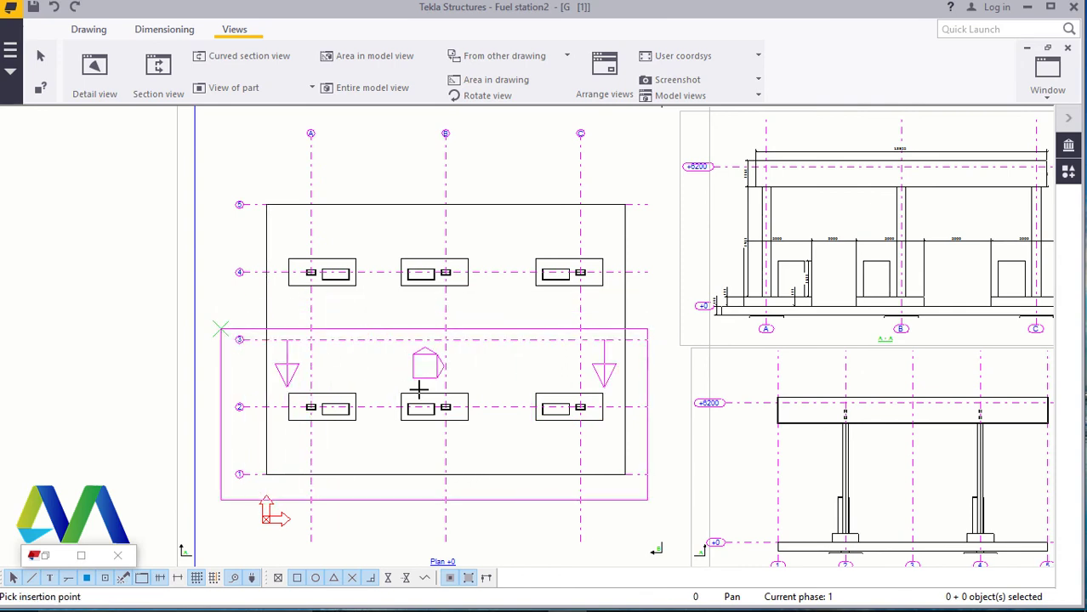
click(468, 462)
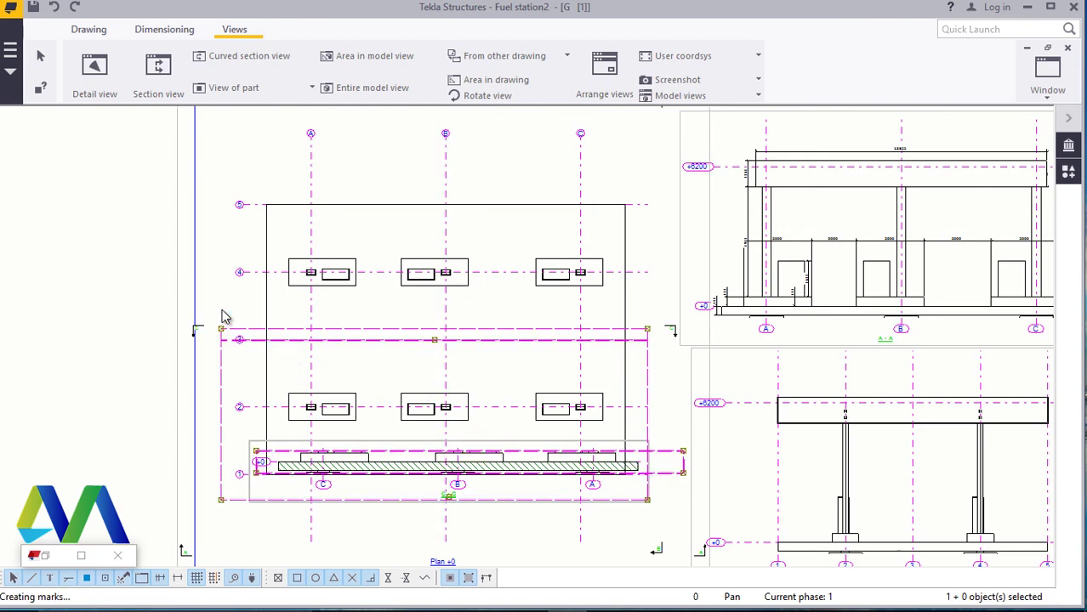
- Move the new grid 3 section view below Plan +0 and extend its upper boundary to include the roof at +6200
scroll(436, 387, down, 4)
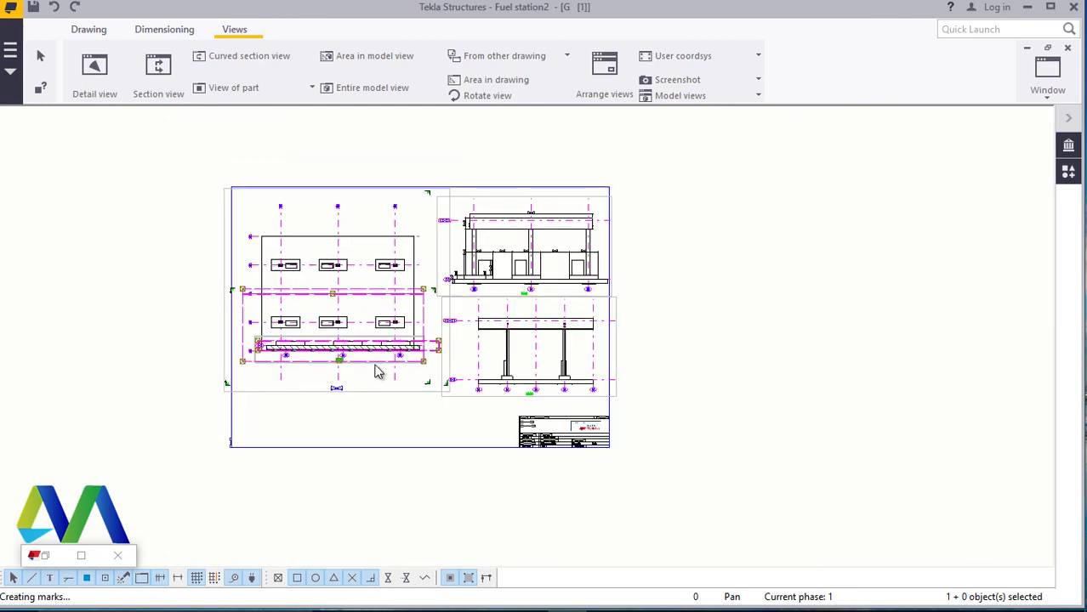
scroll(378, 372, up, 4)
drag(361, 370, 364, 512)
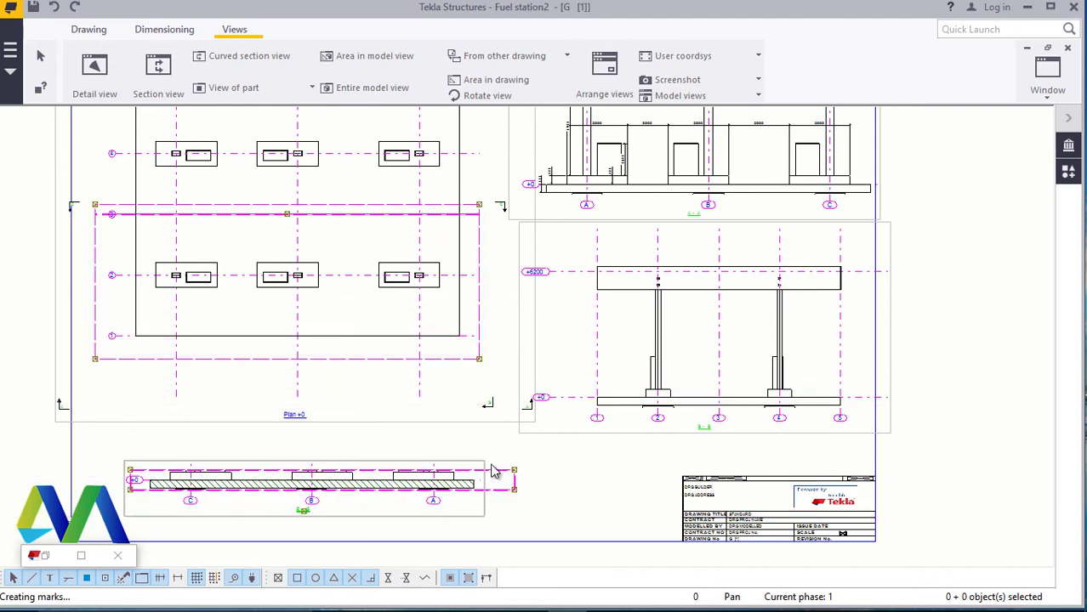
drag(516, 478, 506, 306)
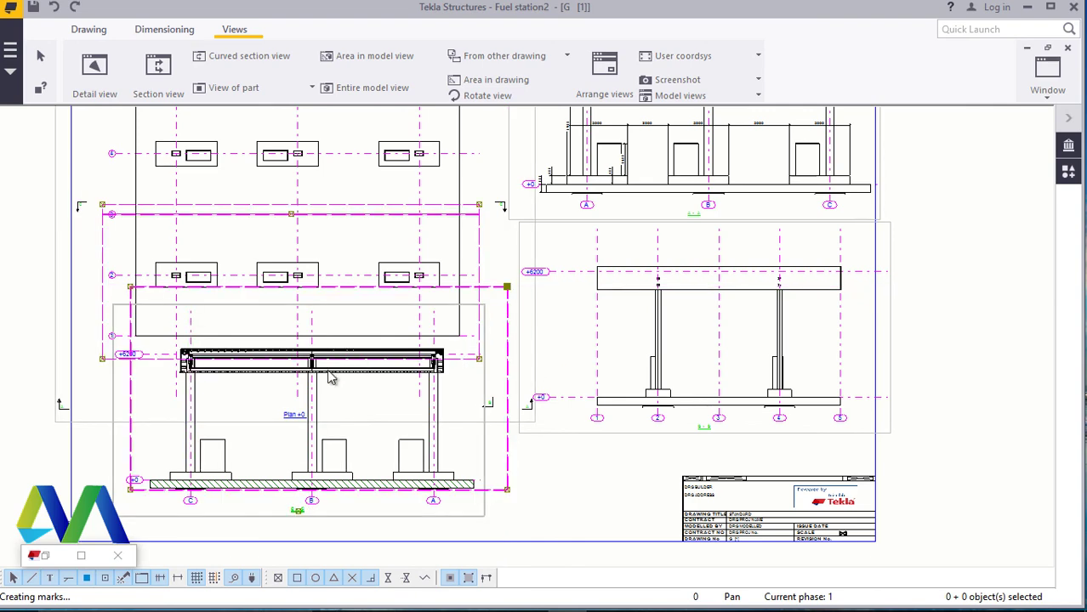
- Delete the section view cut along grid 3 that sits below Plan +0
scroll(332, 378, up, 5)
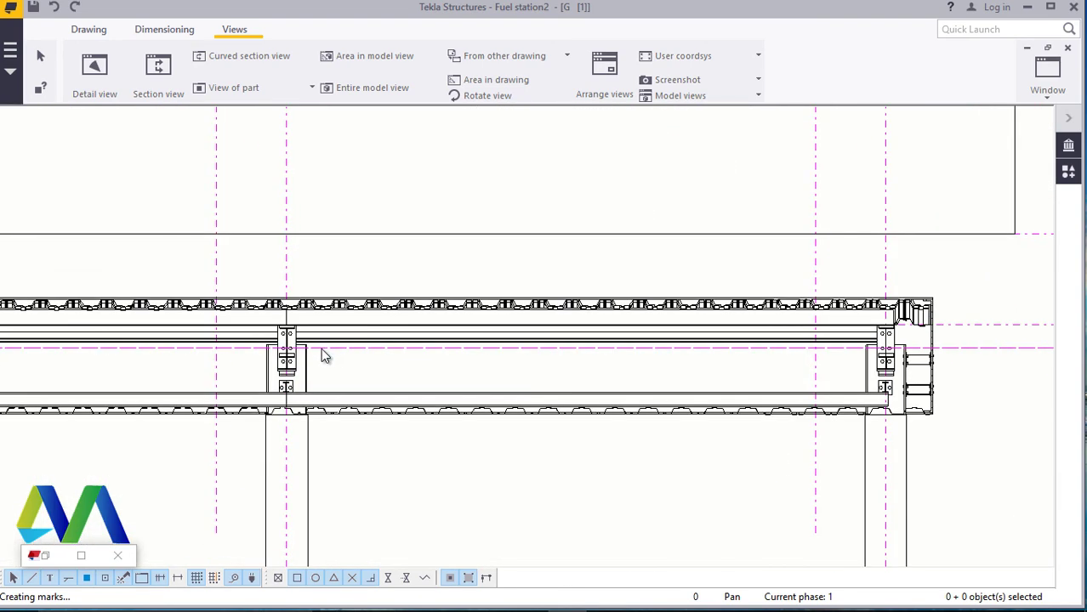
scroll(321, 356, down, 2)
scroll(320, 354, down, 6)
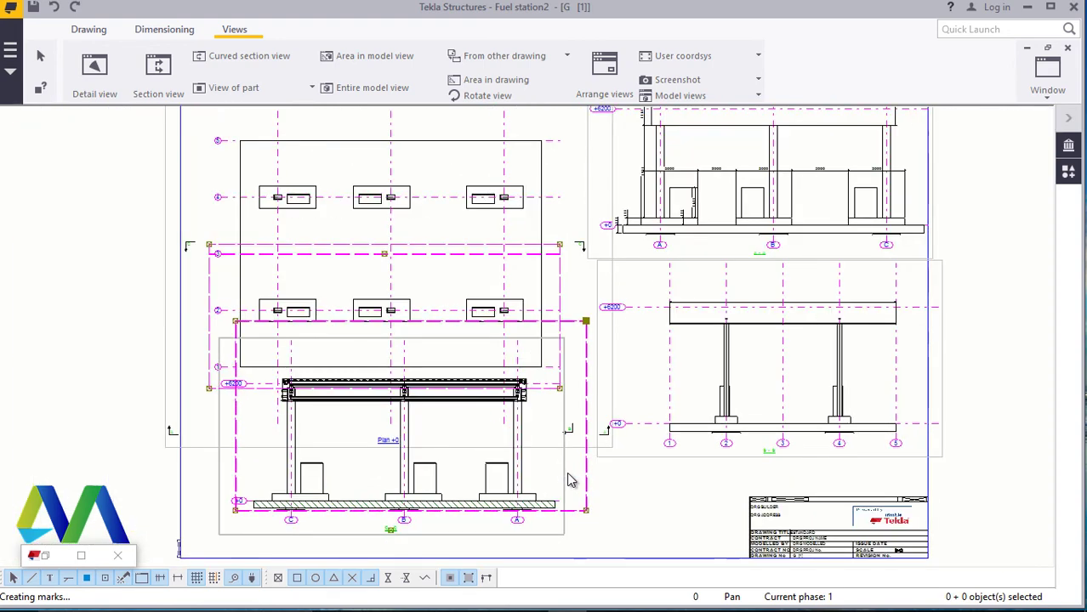
right_click(572, 481)
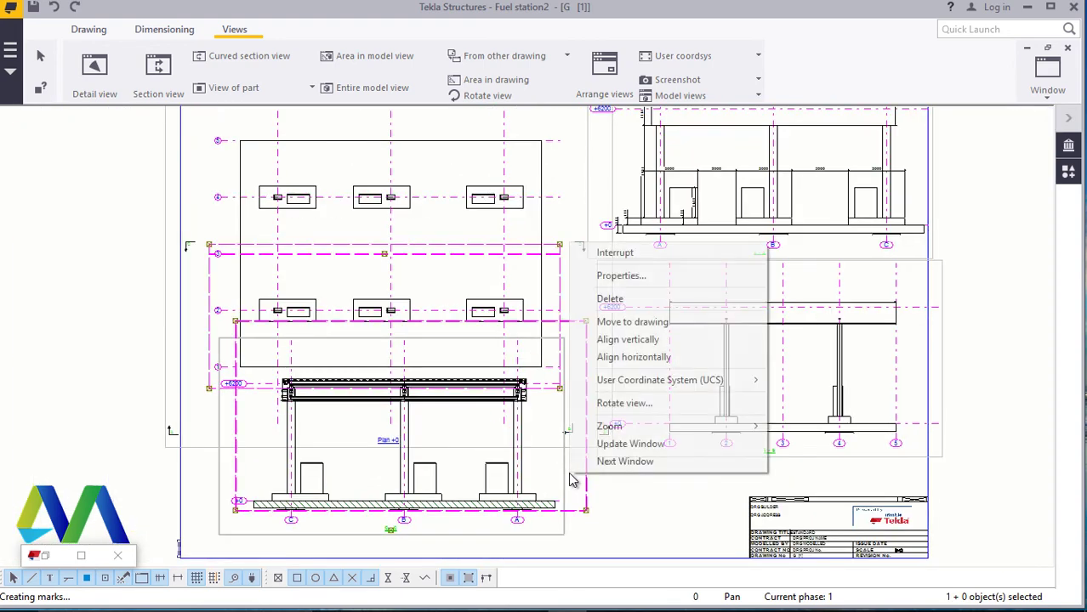
click(637, 301)
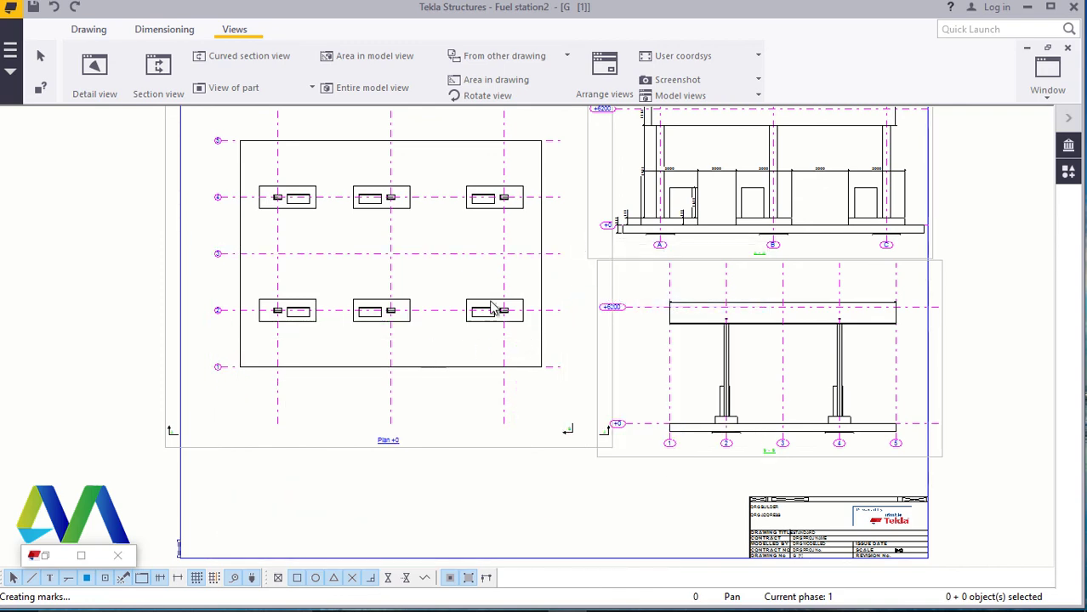
scroll(316, 347, down, 1)
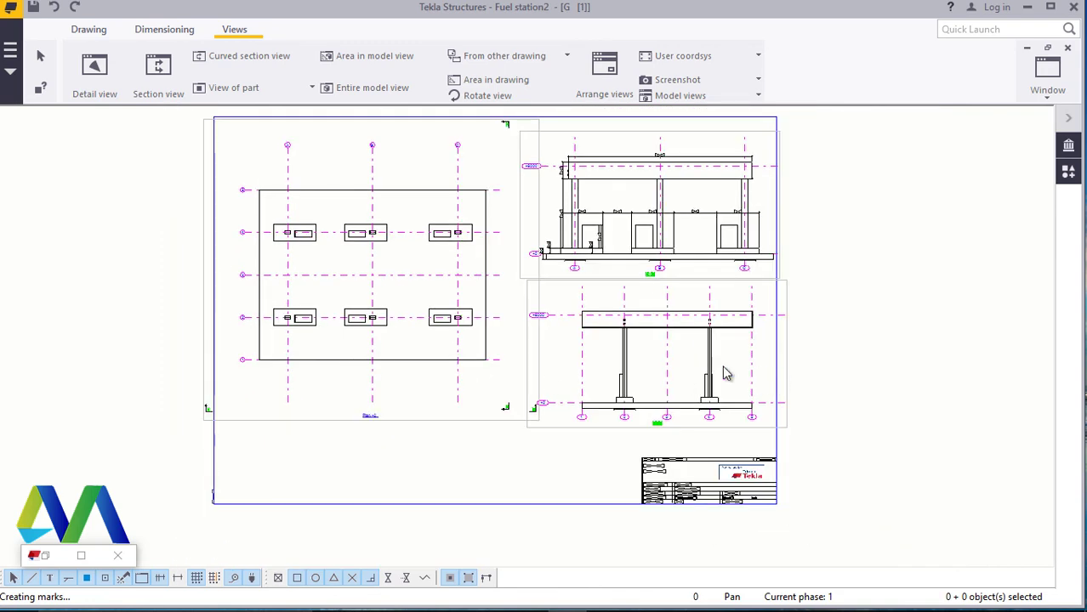
scroll(693, 357, up, 2)
scroll(417, 453, down, 3)
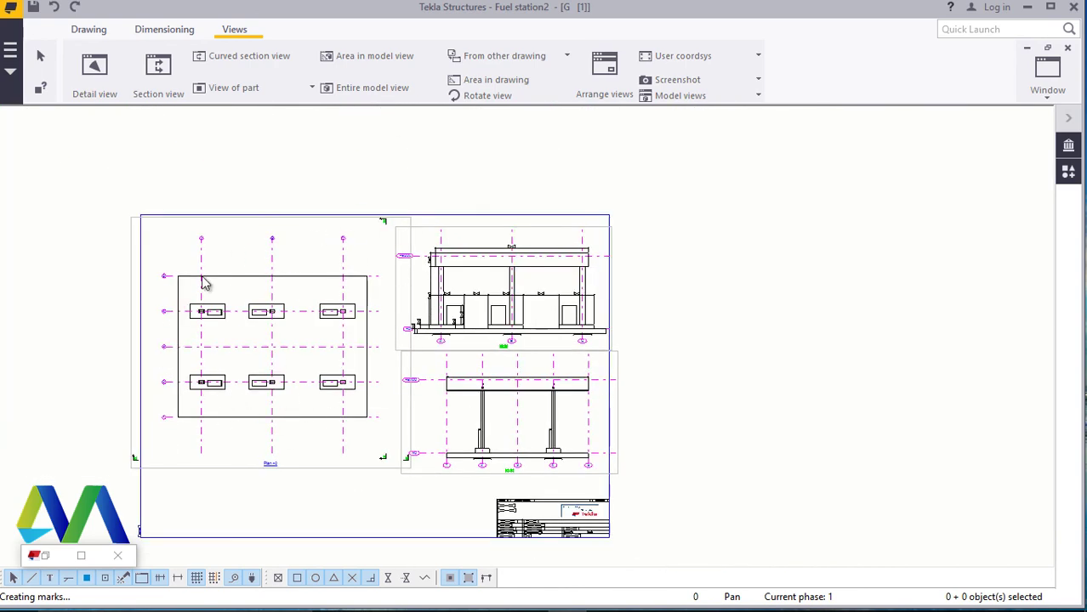
scroll(544, 288, up, 5)
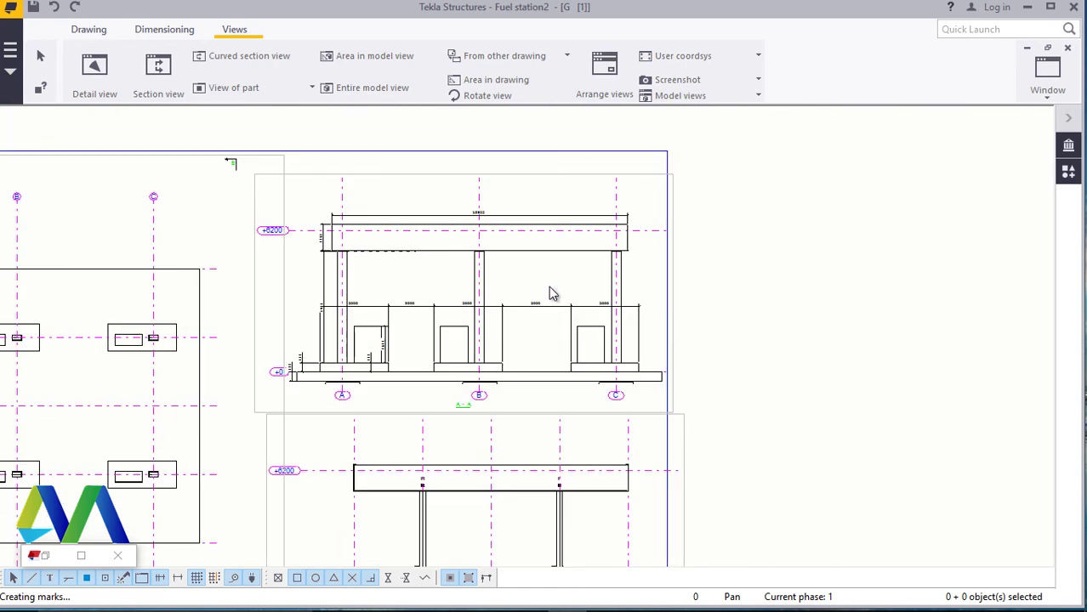